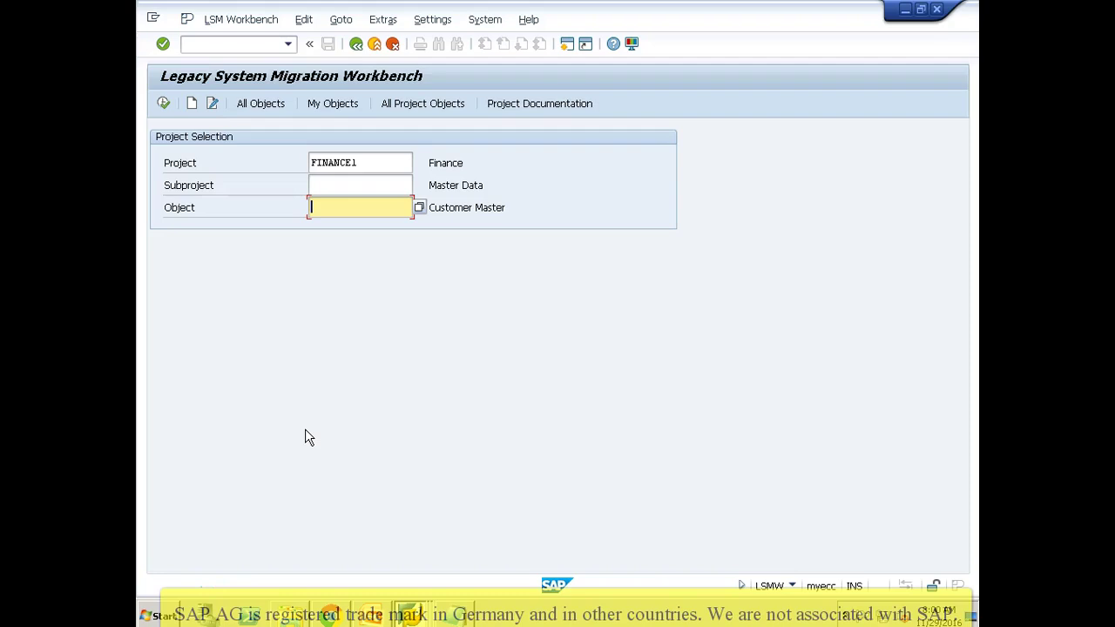
Step: Enter Transaction as the subproject and GL as the object for project FINANCE1
click(305, 428)
click(375, 186)
click(375, 185)
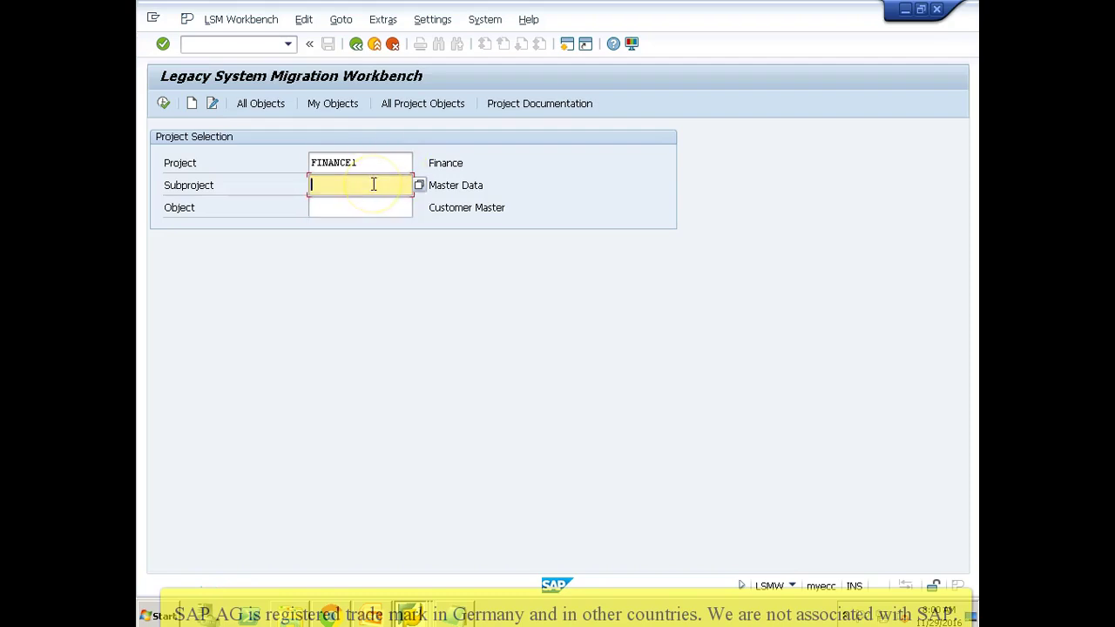
text(T)
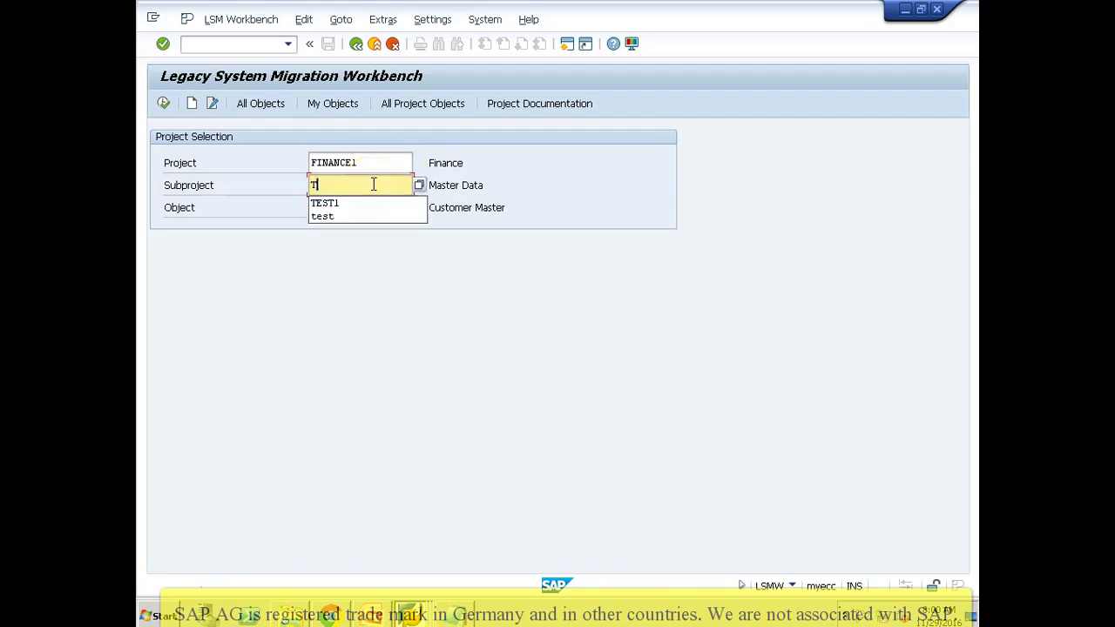
text(ransaction)
key(Tab)
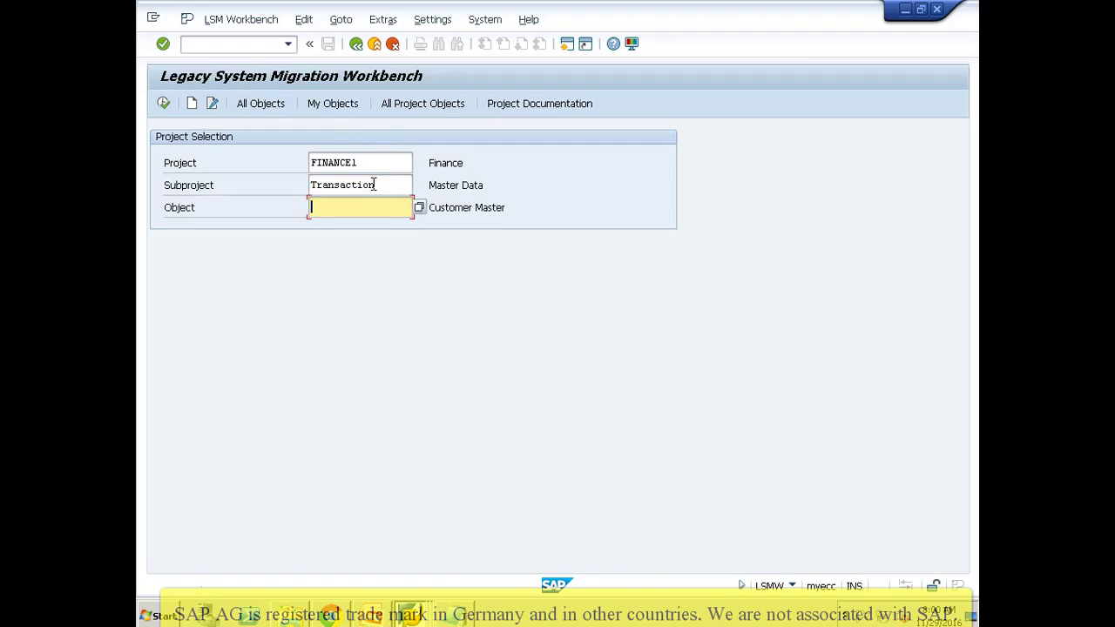
text(GL)
click(192, 105)
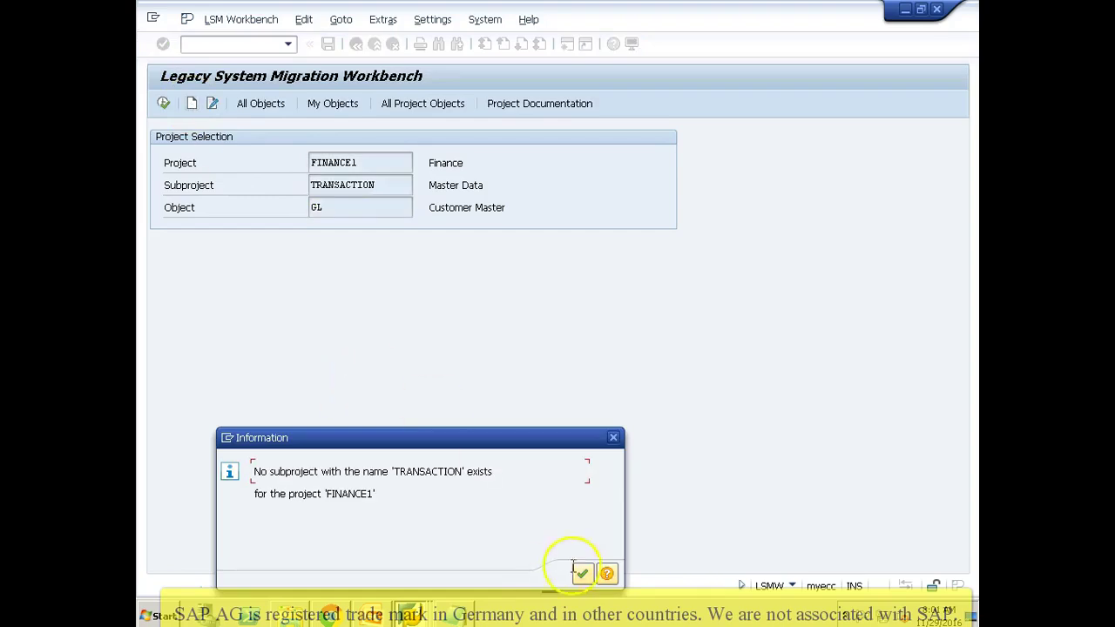
click(580, 577)
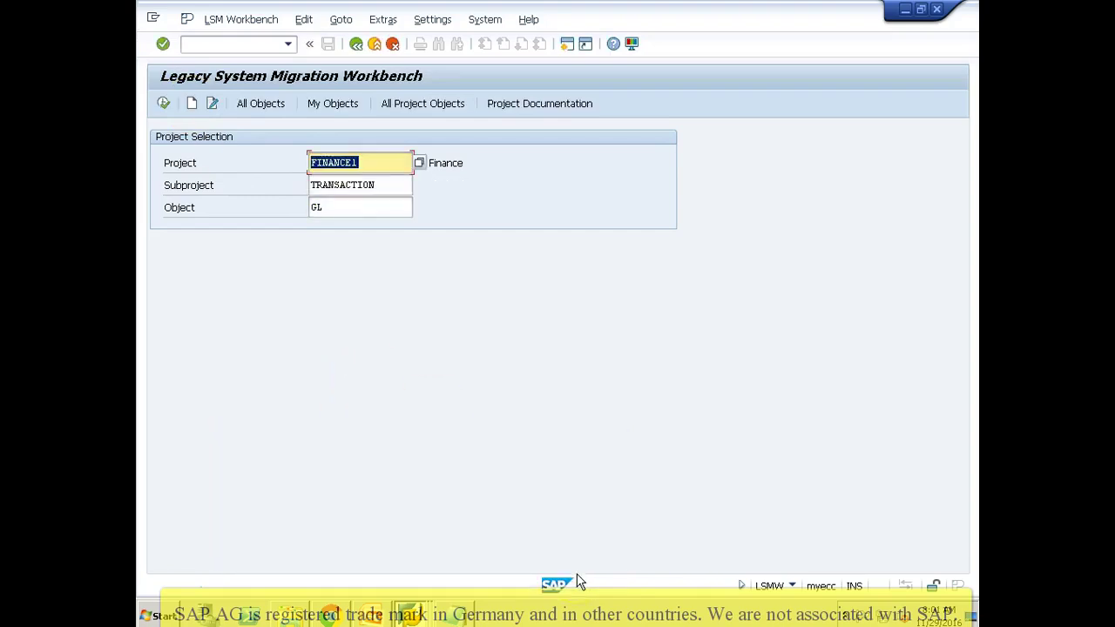
click(193, 104)
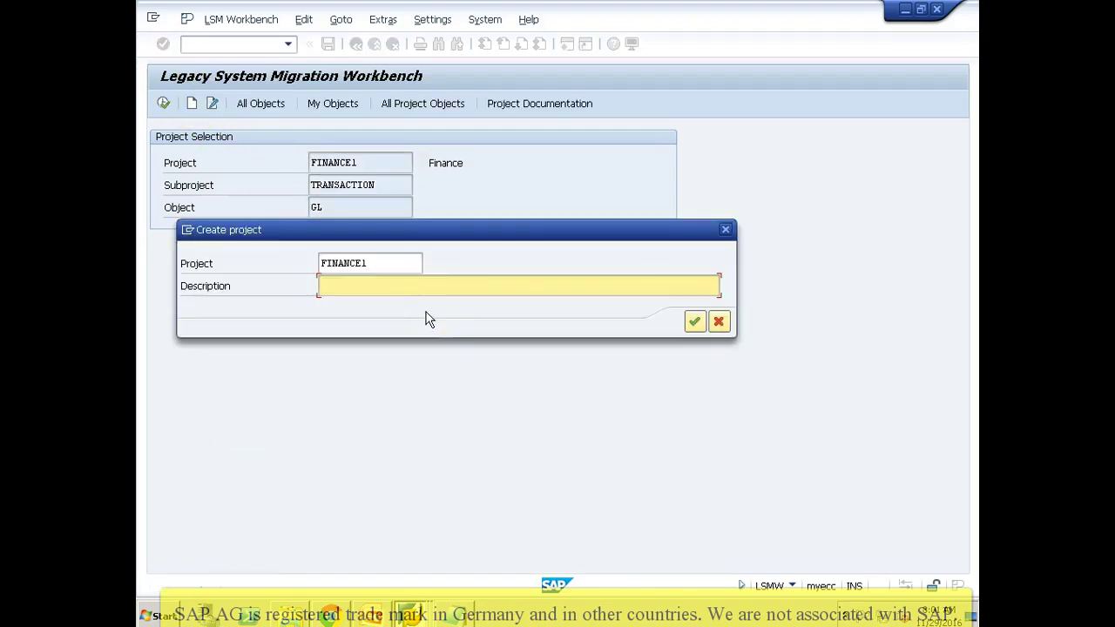
click(409, 288)
text(Finance)
click(693, 321)
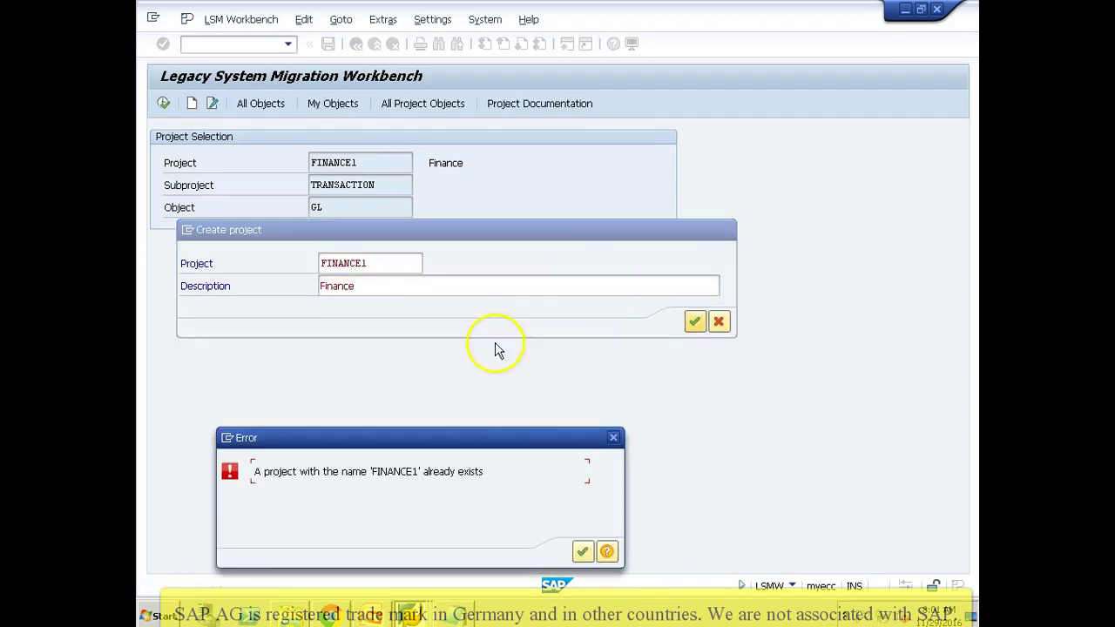
click(583, 555)
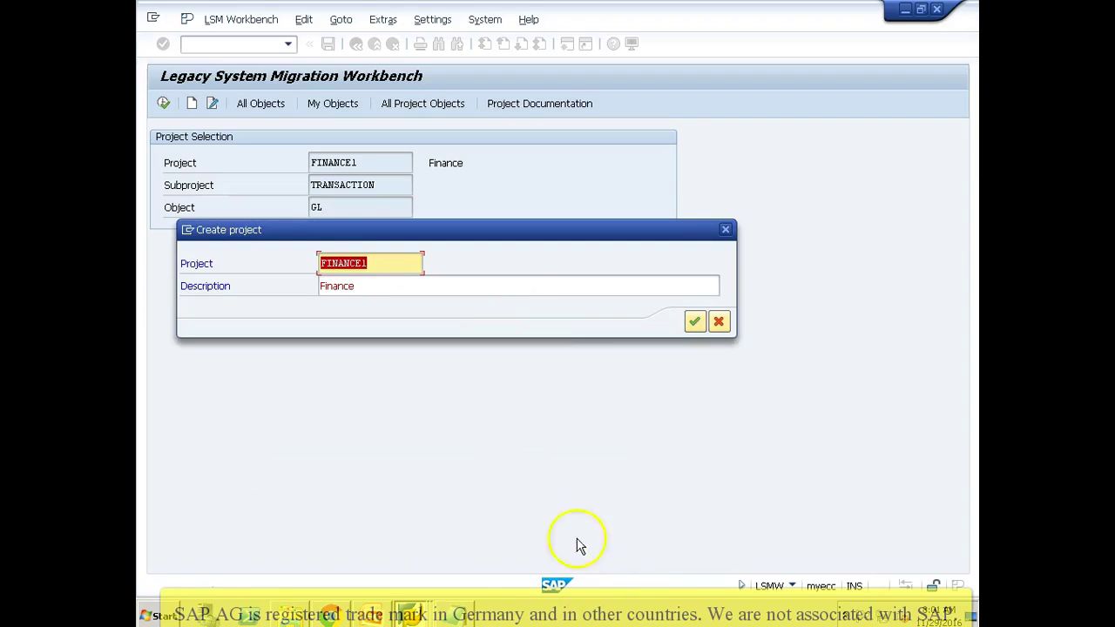
click(720, 322)
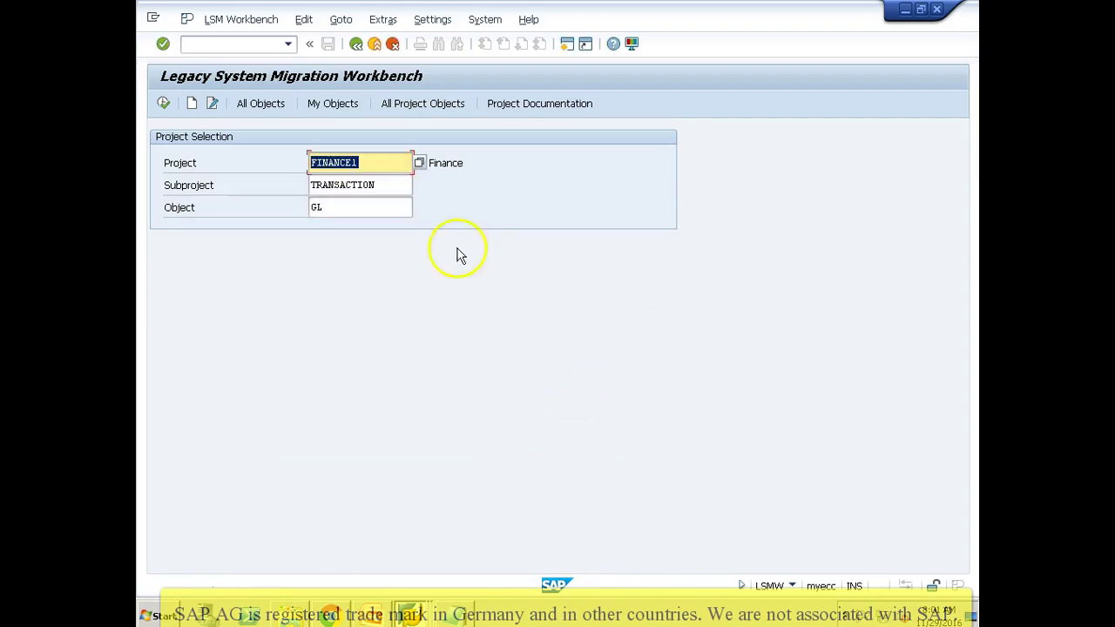
Step: Create the subproject TRANSACTION under FINANCE1 with the description Transactiondata
click(392, 184)
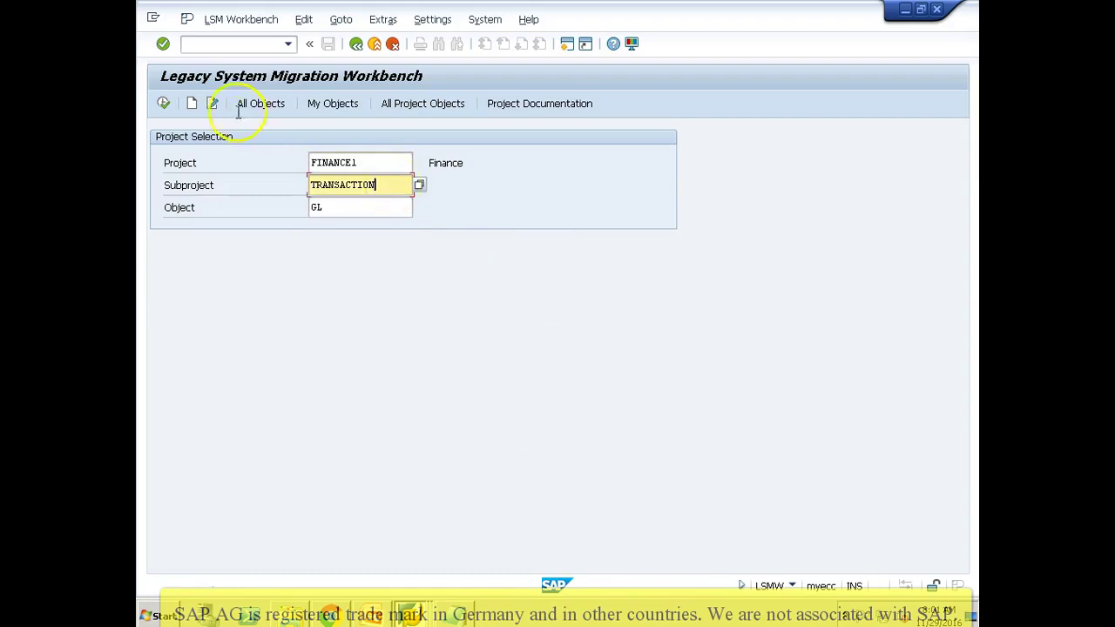
click(193, 104)
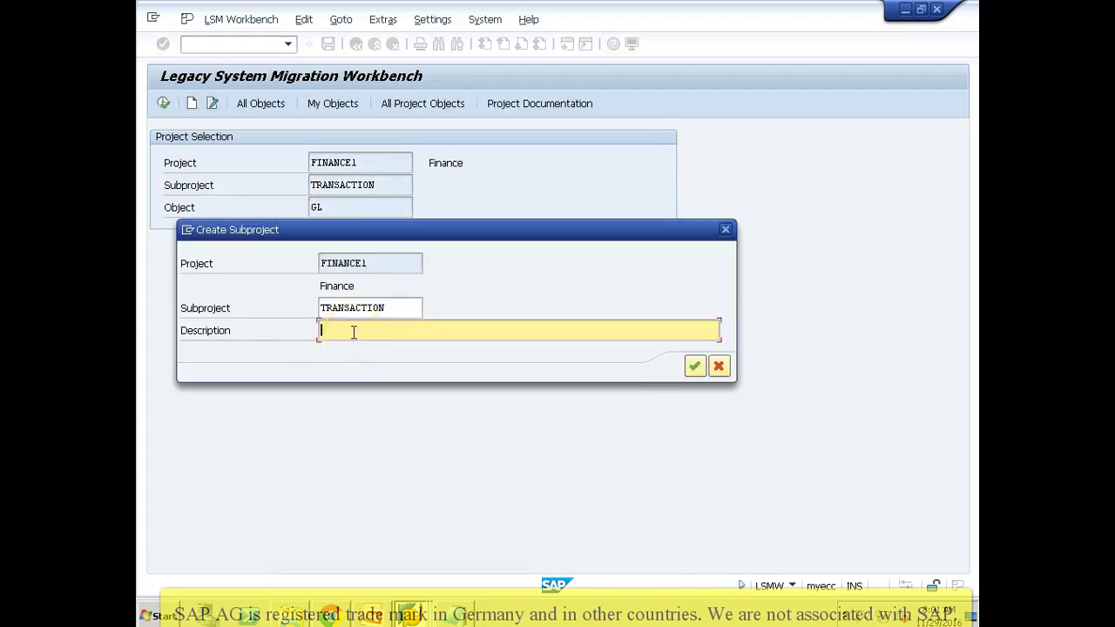
text(T)
text(ransacti)
text(onal)
key(Return)
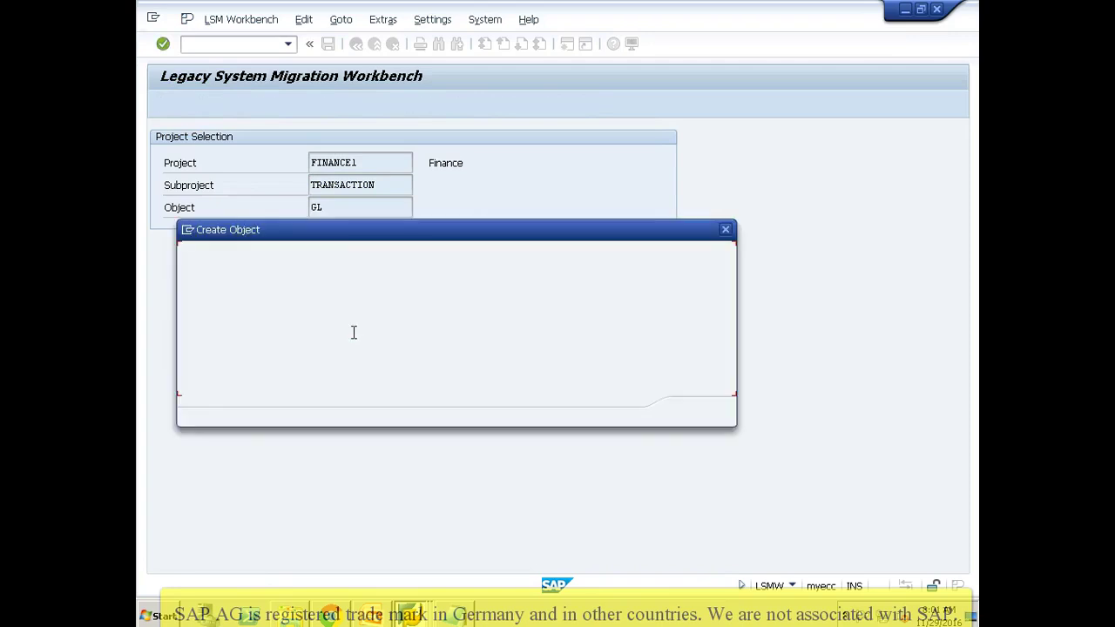
Step: Name the new GL object "JE upload" and create it in the TRANSACTION subproject
click(345, 373)
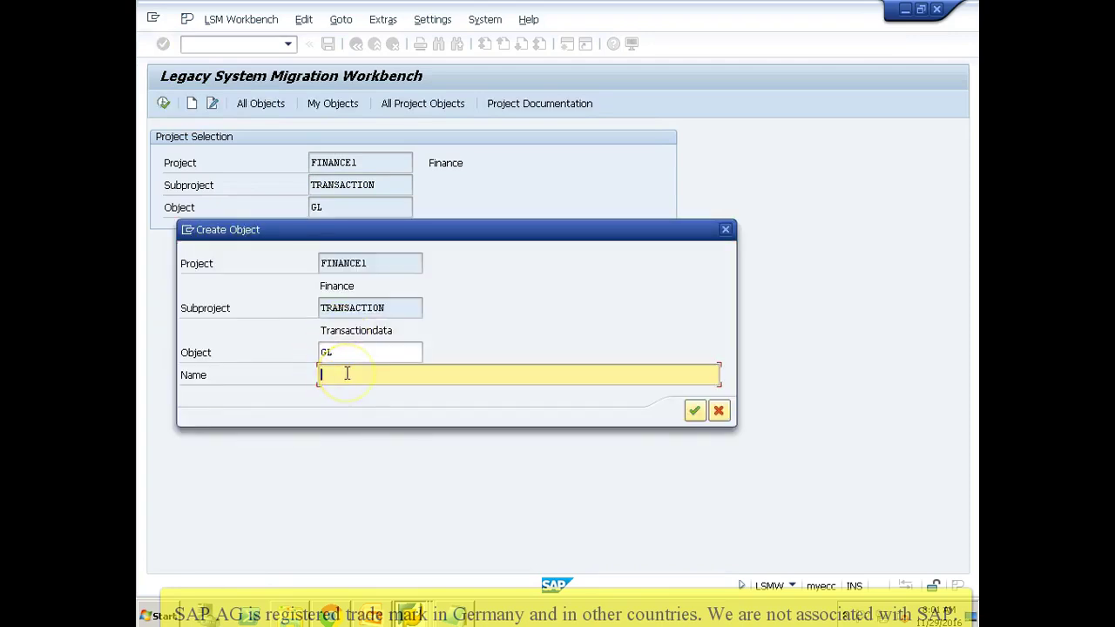
text(GL )
text(upload)
key(BackSpace)
key(BackSpace)
key(BackSpace)
key(BackSpace)
key(BackSpace)
key(BackSpace)
key(BackSpace)
key(BackSpace)
key(BackSpace)
text(JE upload)
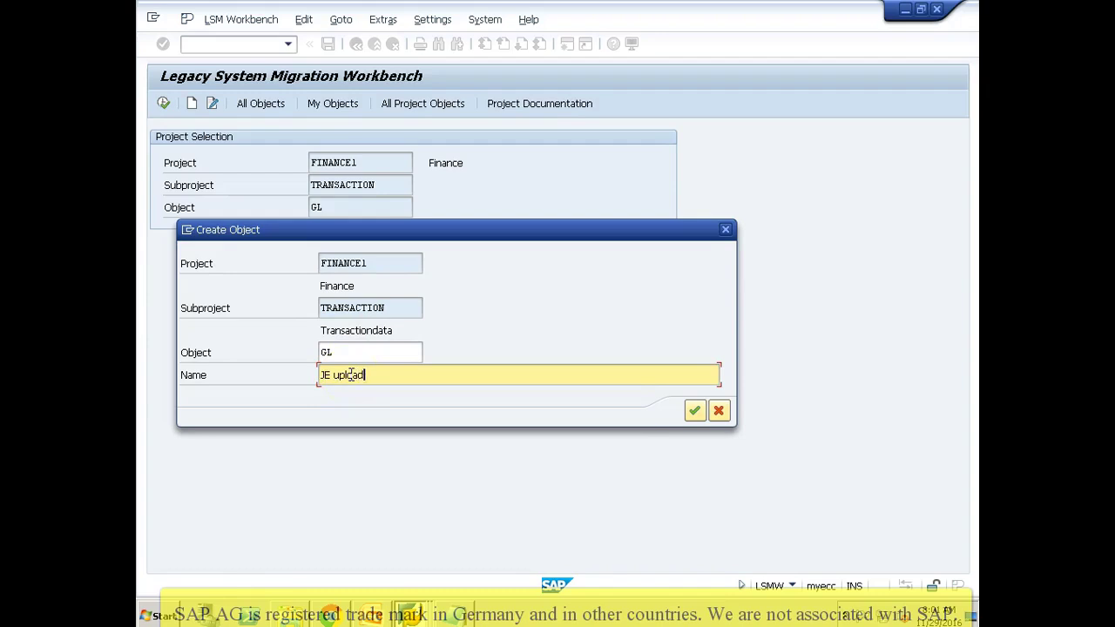
click(695, 412)
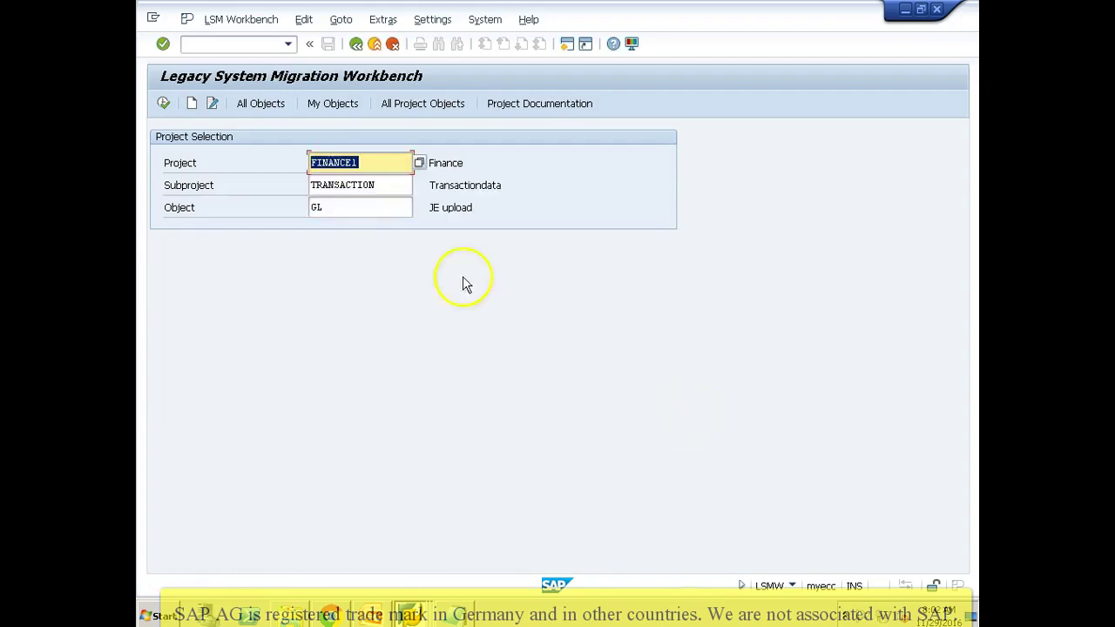
Step: Open the GL object's attributes for changing and choose Batch Input Recording as the import method
click(163, 103)
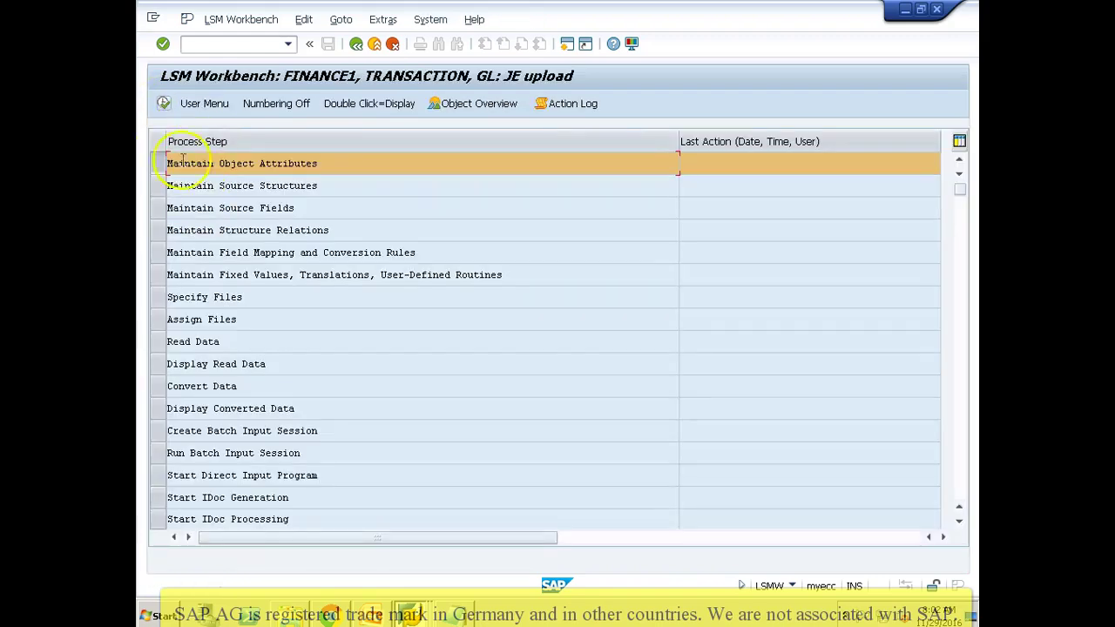
click(162, 102)
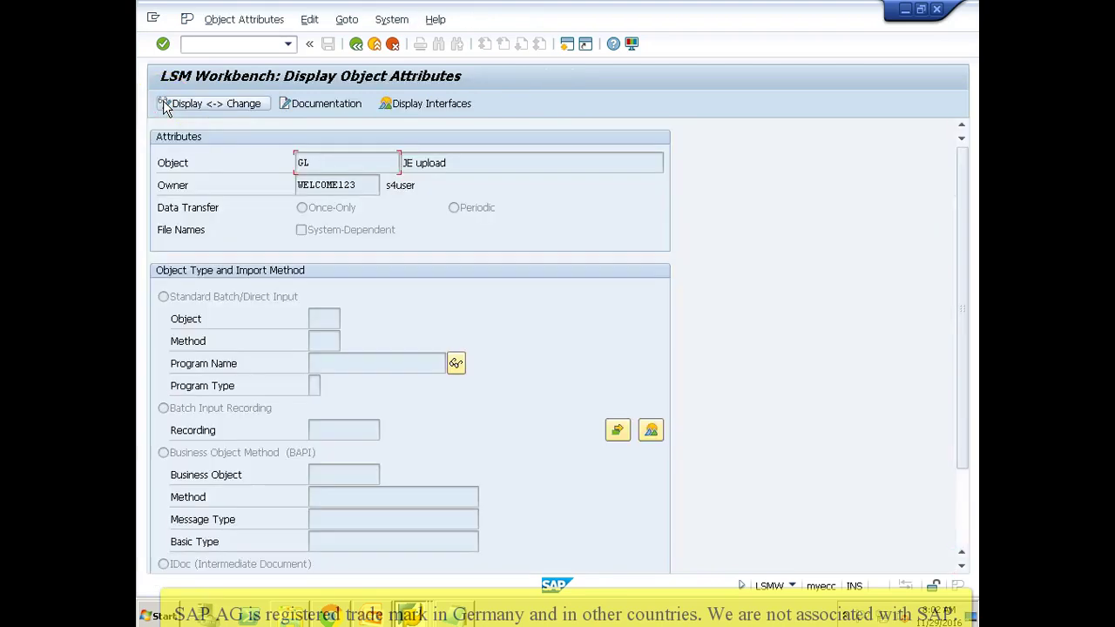
click(185, 104)
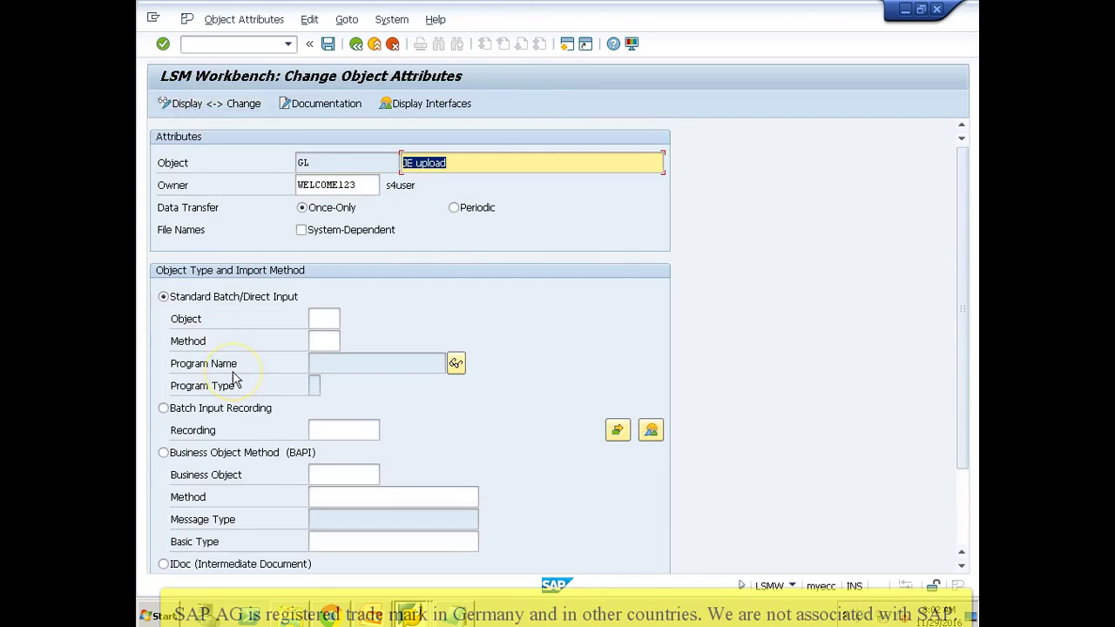
click(164, 409)
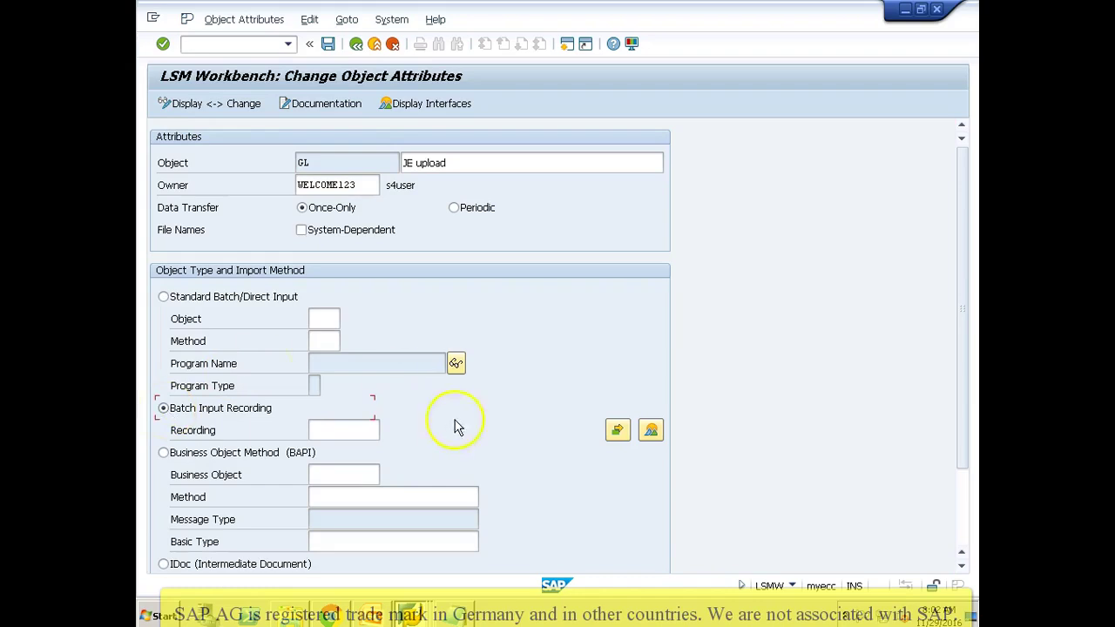
Step: Create a recording named ZFB50 with the description "JE upload" among the project's recordings
click(651, 432)
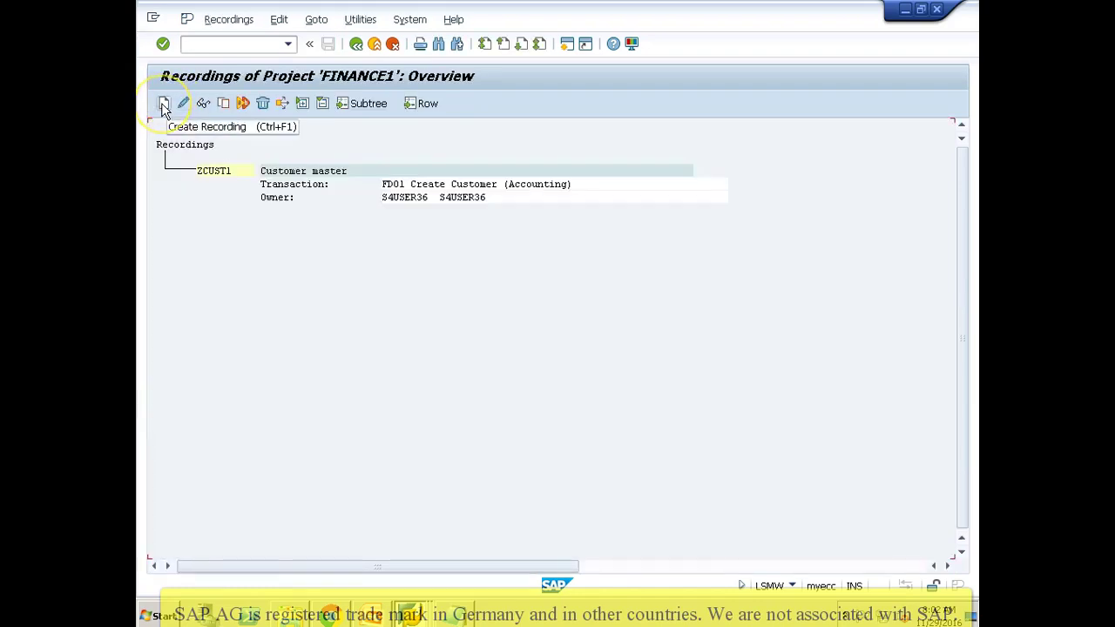
click(163, 104)
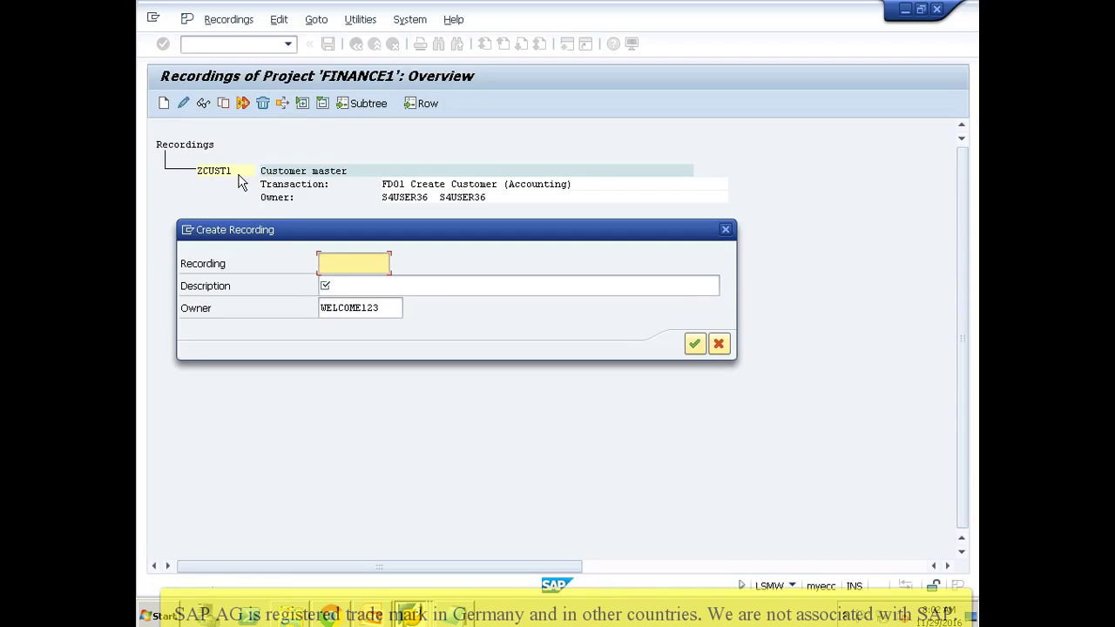
click(332, 262)
text(Z)
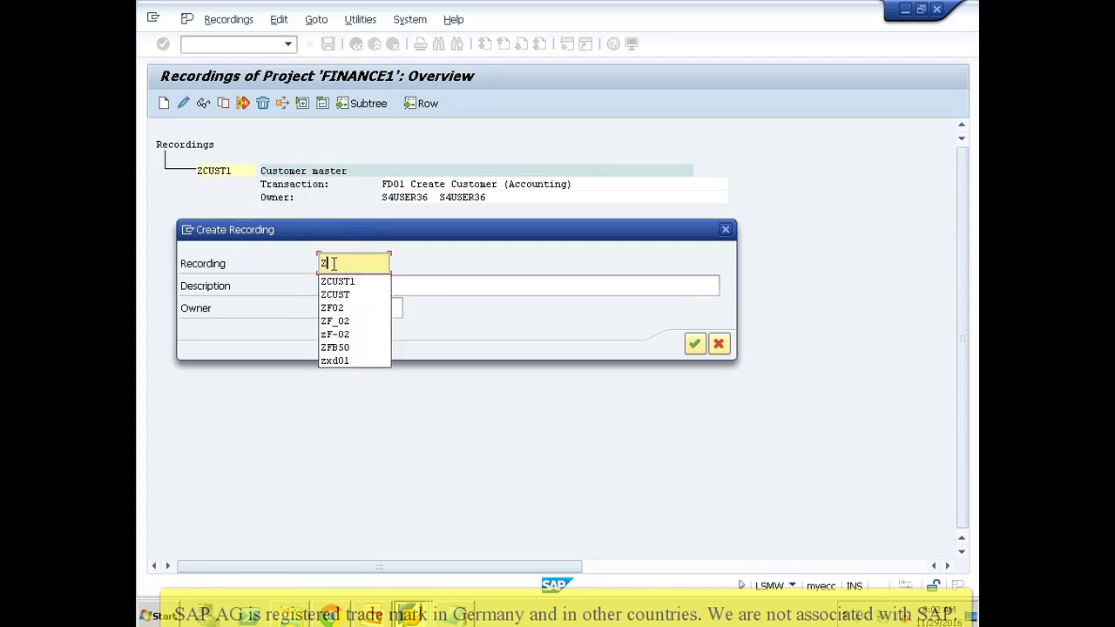
text(FB)
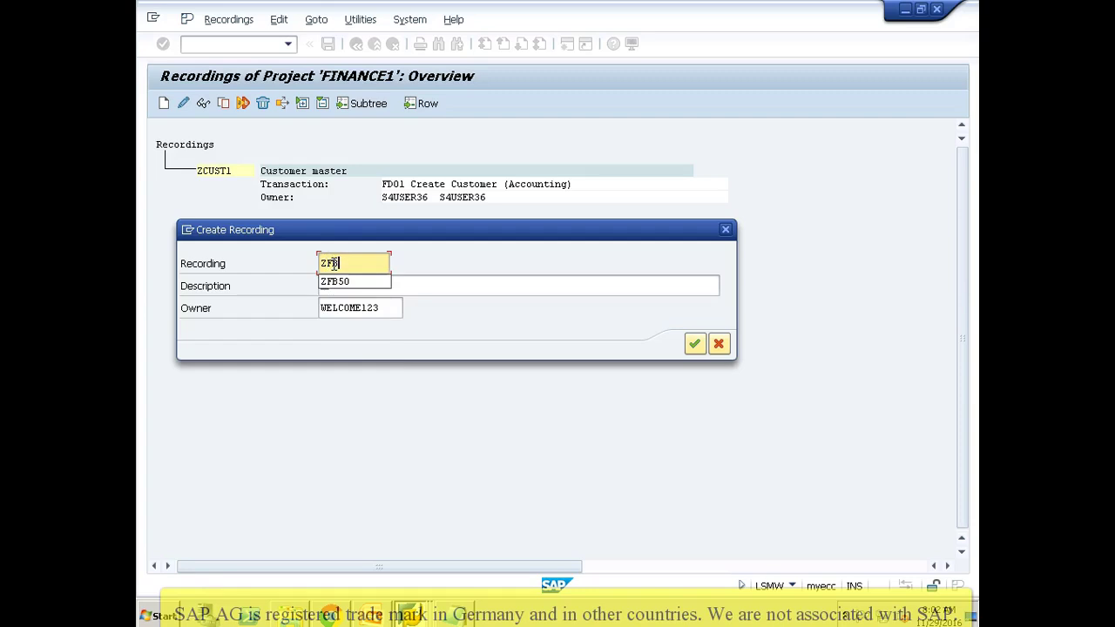
text(50)
key(Tab)
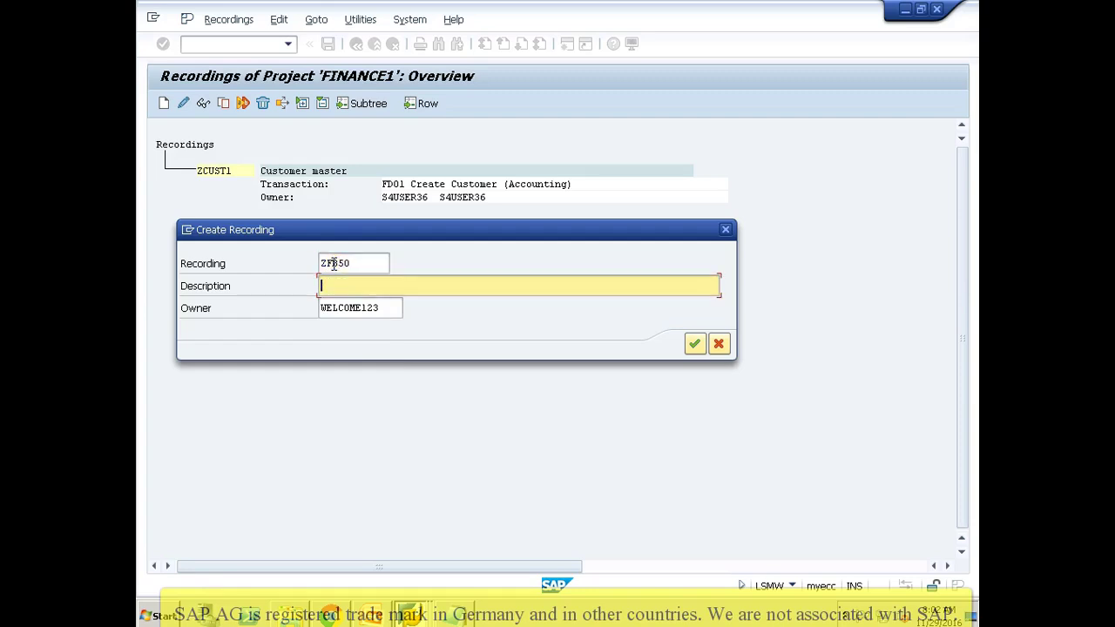
text(JE upload)
click(694, 343)
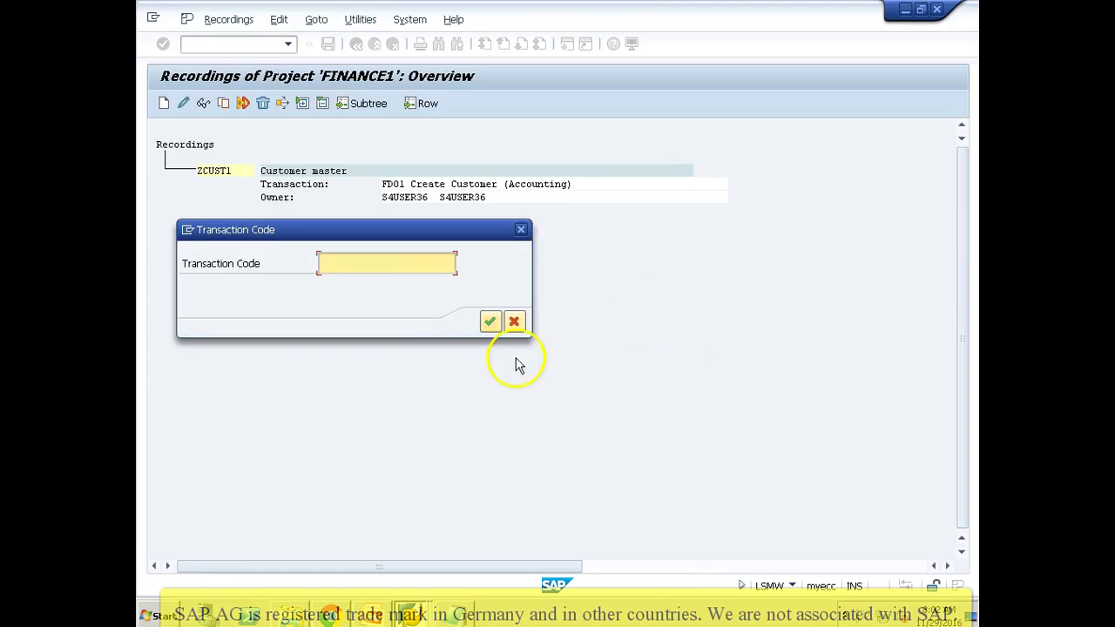
Step: Start recording the transaction code FB50
click(429, 268)
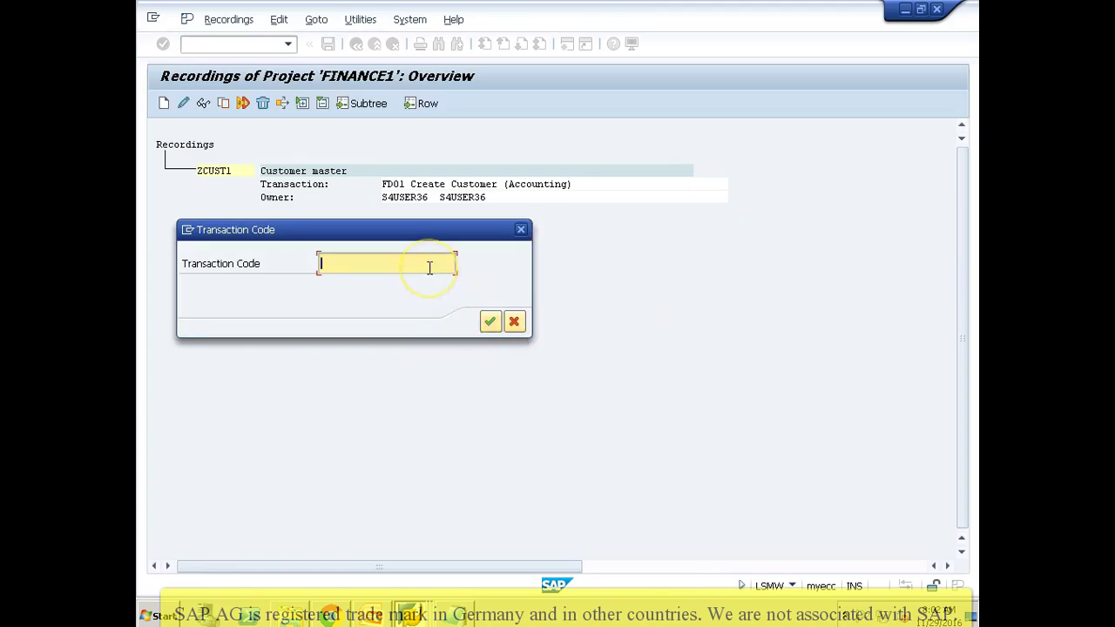
text(FB50)
click(489, 326)
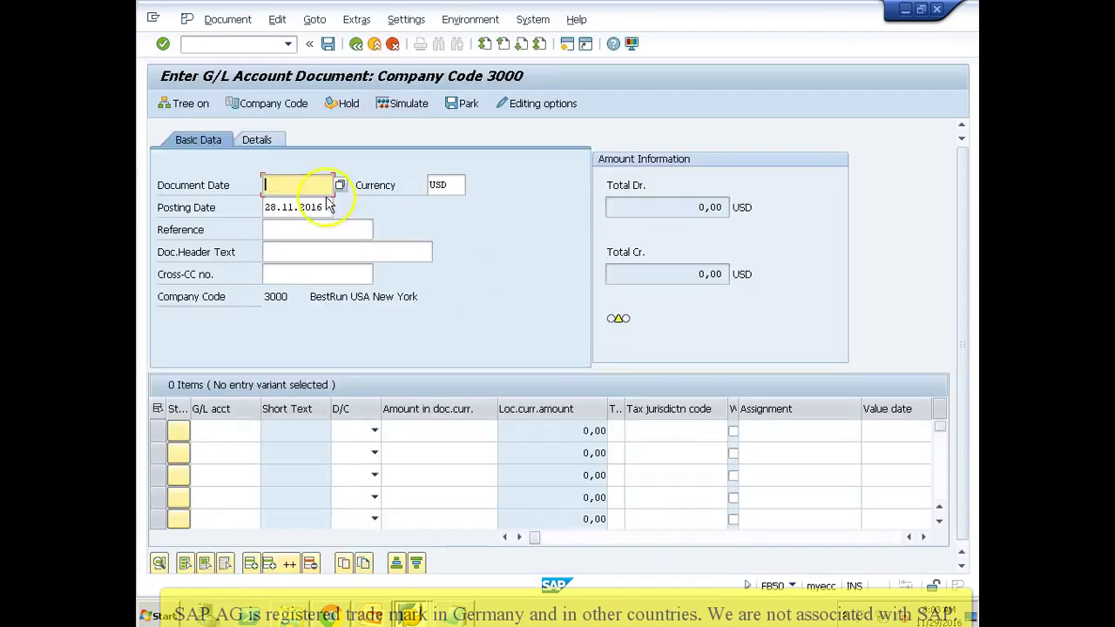
Step: Enter 28.11.2016 as the document date and Tests1 as the reference of the G/L account document
text(28.11.2016)
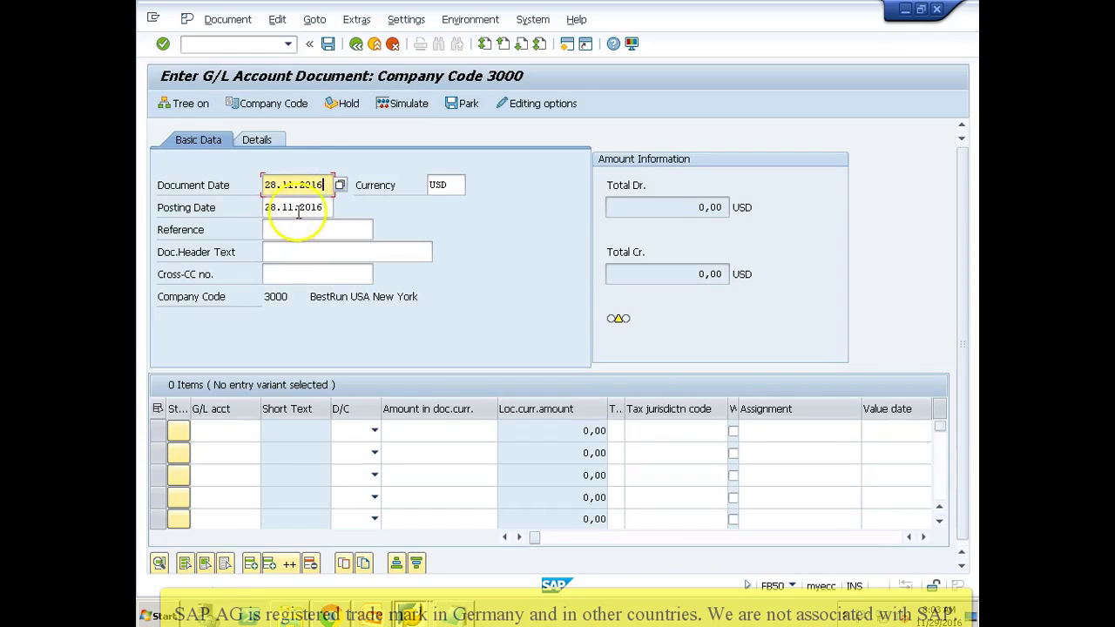
click(297, 231)
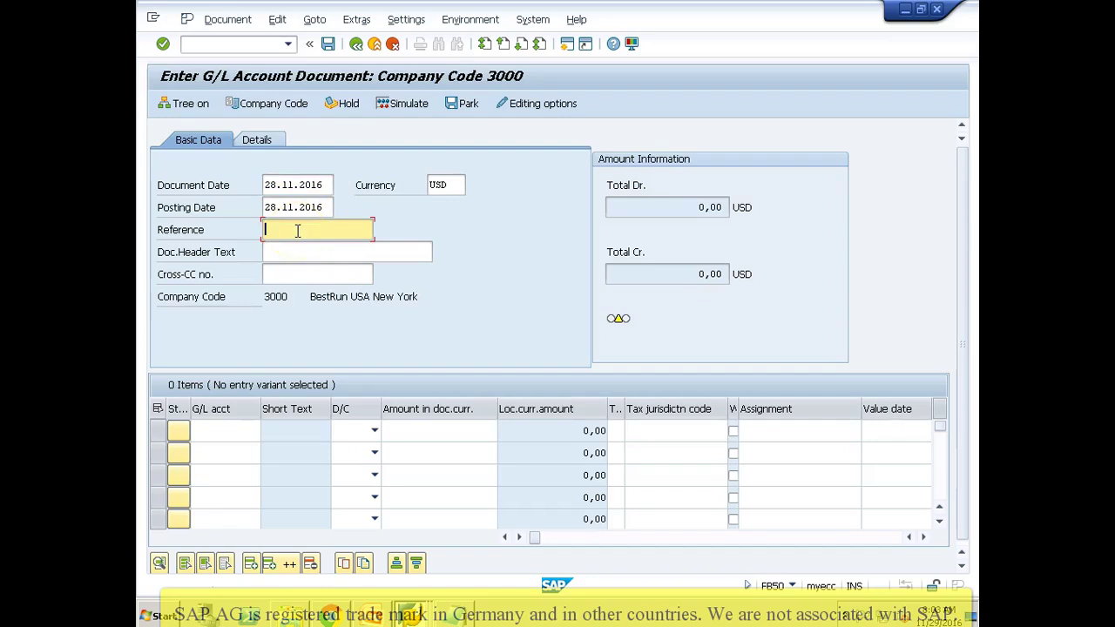
text(Tests1)
Step: Look up the Cash item's account in the Display Document session and return to the G/L document entry
click(220, 431)
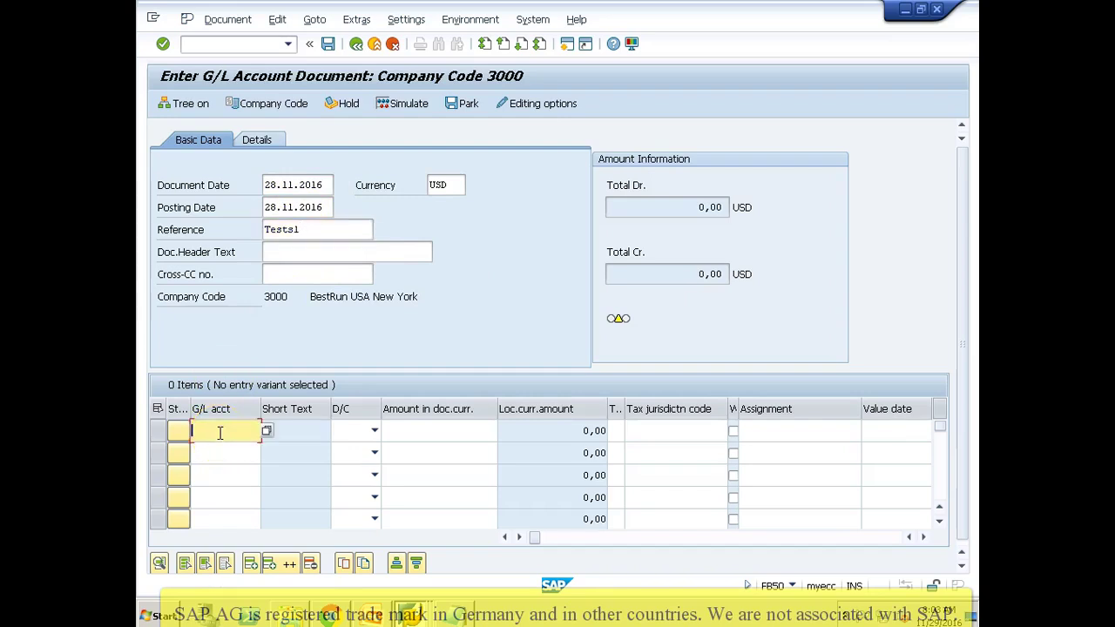
click(402, 617)
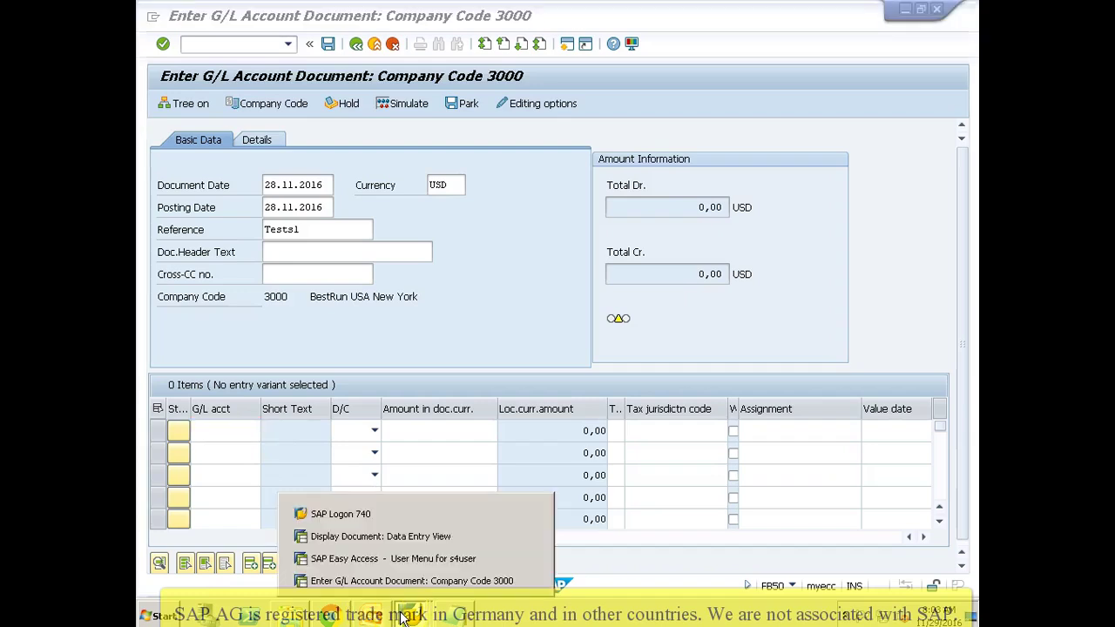
click(383, 540)
click(256, 314)
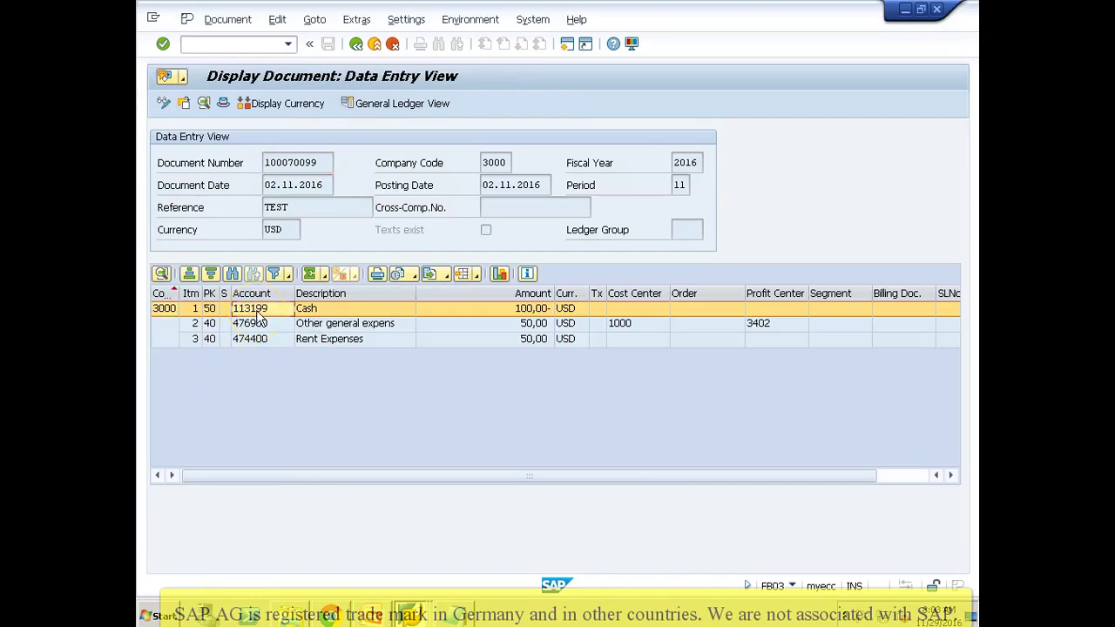
click(257, 314)
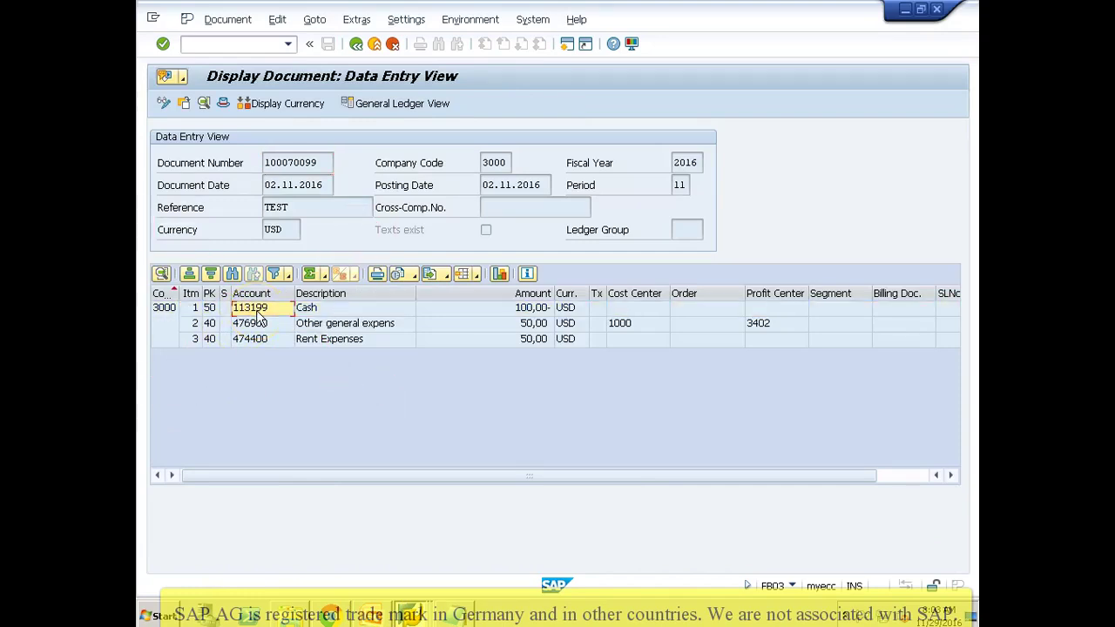
key(alt+Tab)
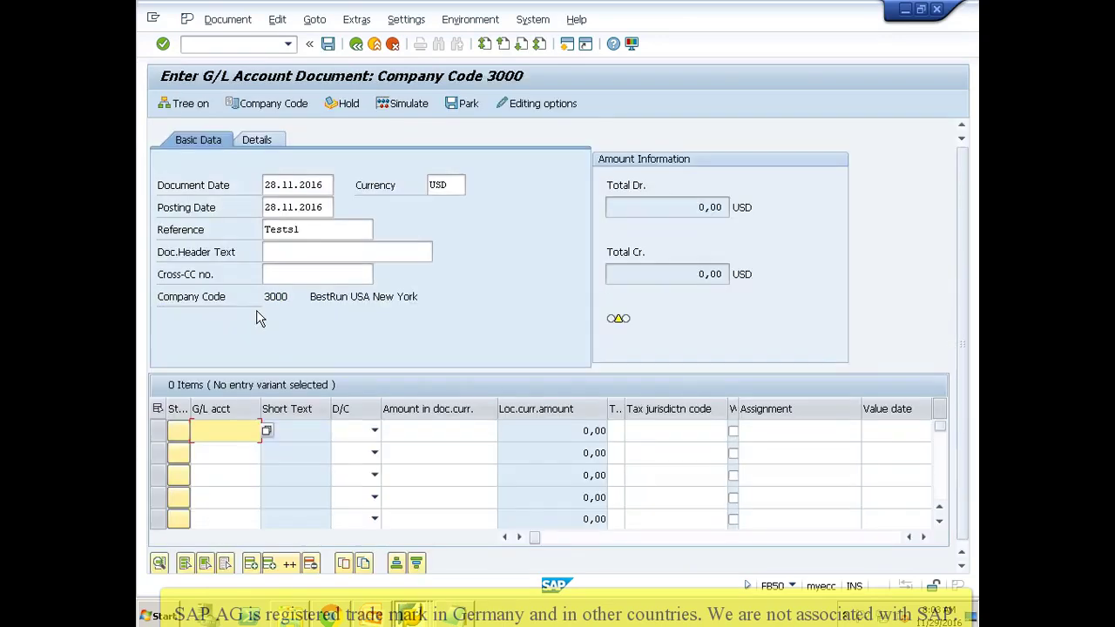
Step: Enter the first line item of the G/L document with account 113199, Credit, and an amount of 100
text(113199)
click(373, 431)
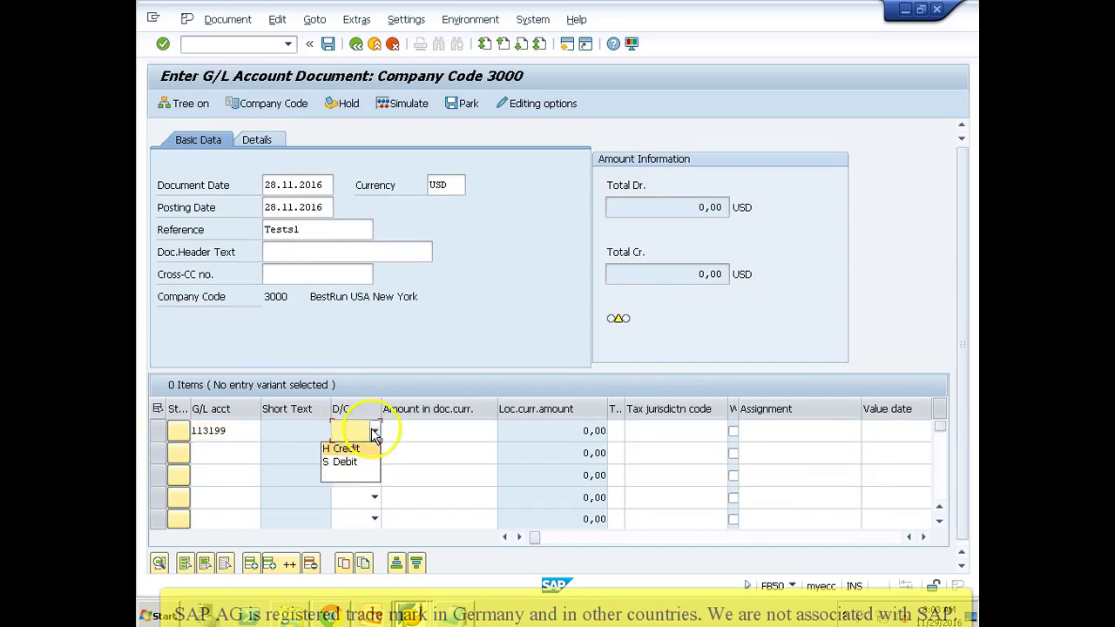
click(344, 448)
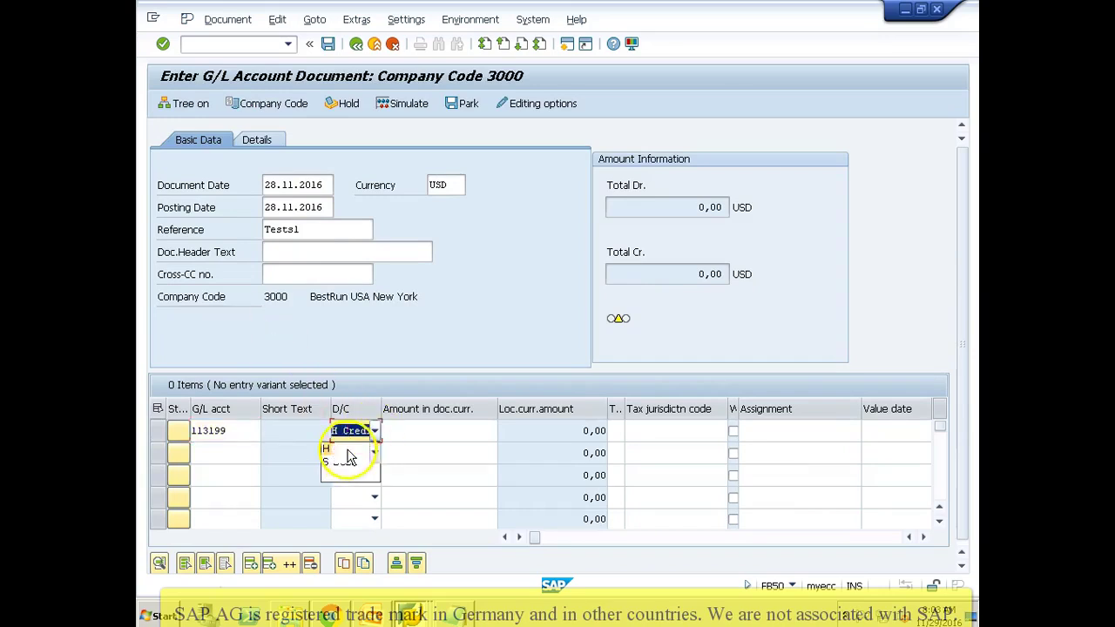
click(421, 430)
text(100)
Step: Add a Debit line item of 100 with the Rent Expenses account 474400, taken from the displayed document, and post the G/L document
click(242, 453)
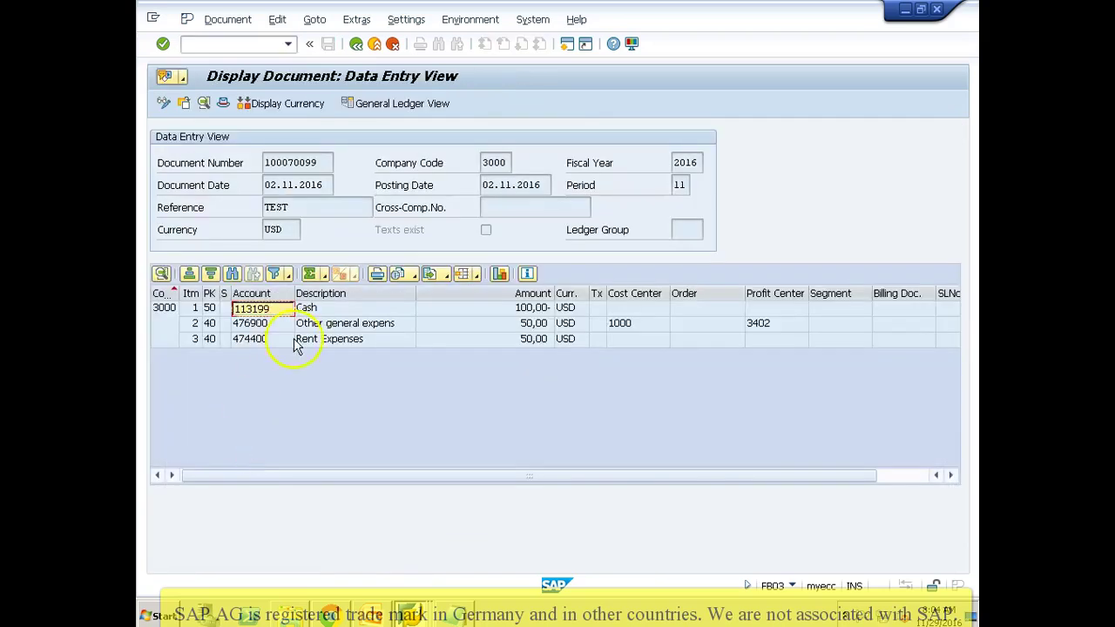
click(261, 341)
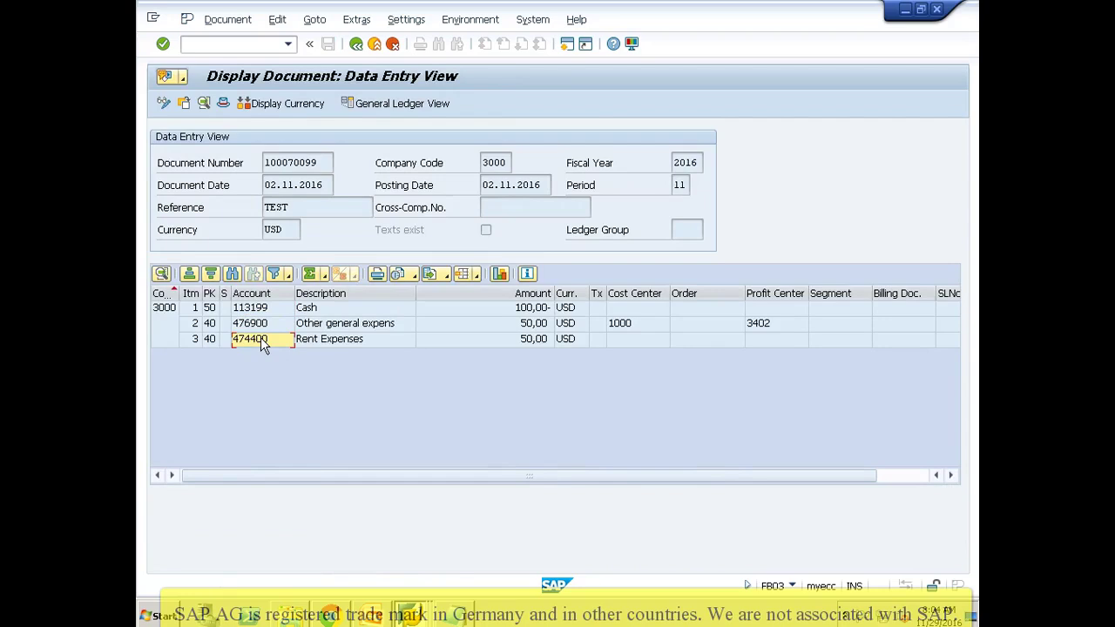
key(alt+Tab)
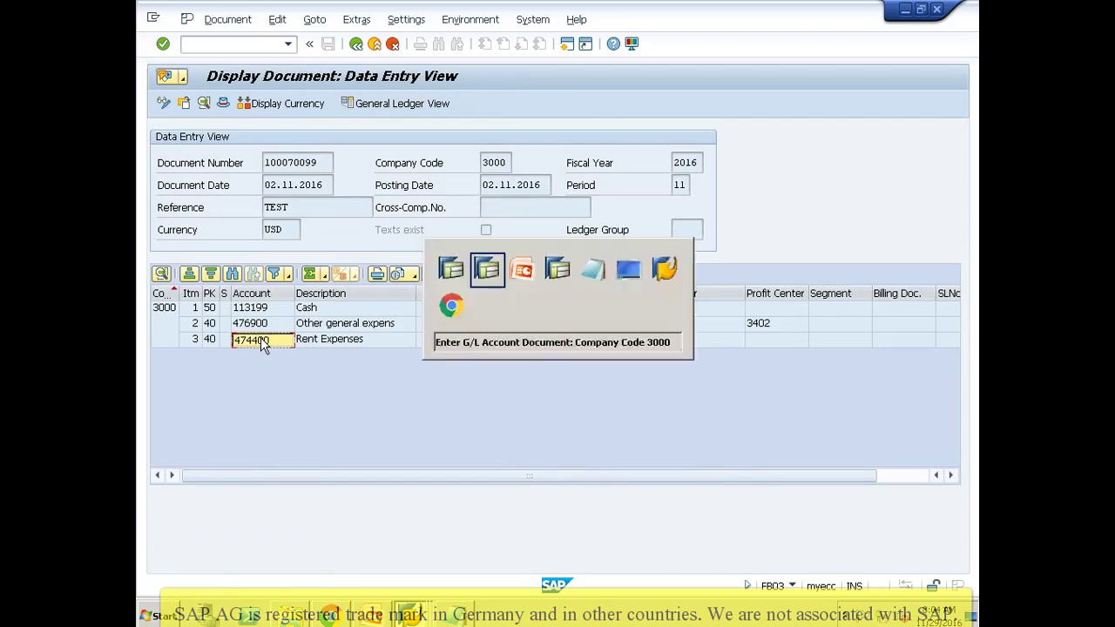
text(474400)
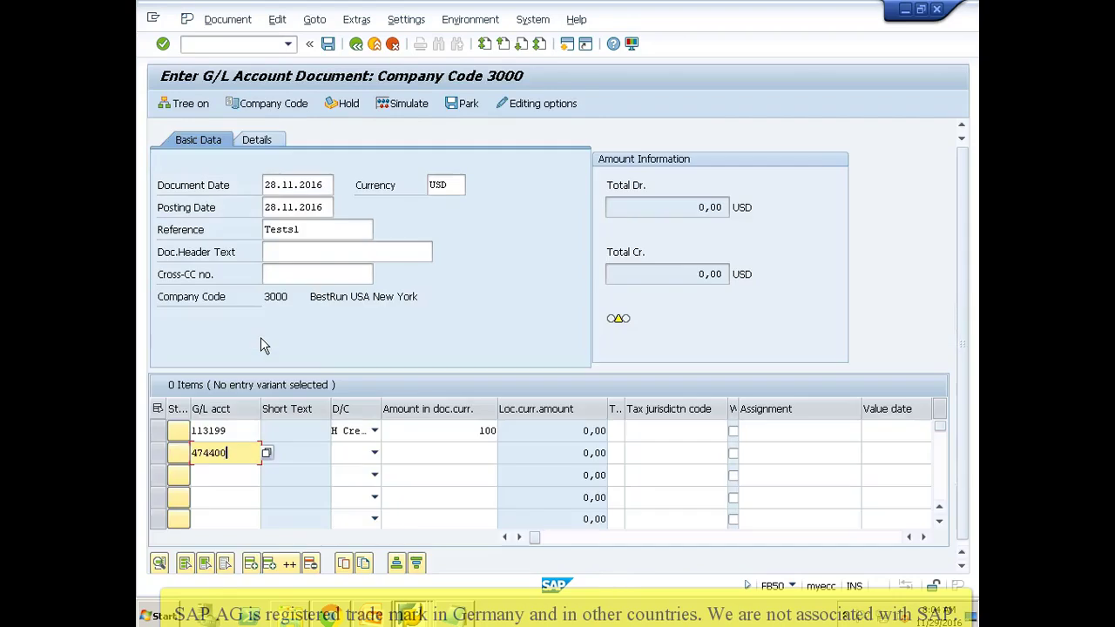
click(375, 457)
click(349, 484)
click(450, 448)
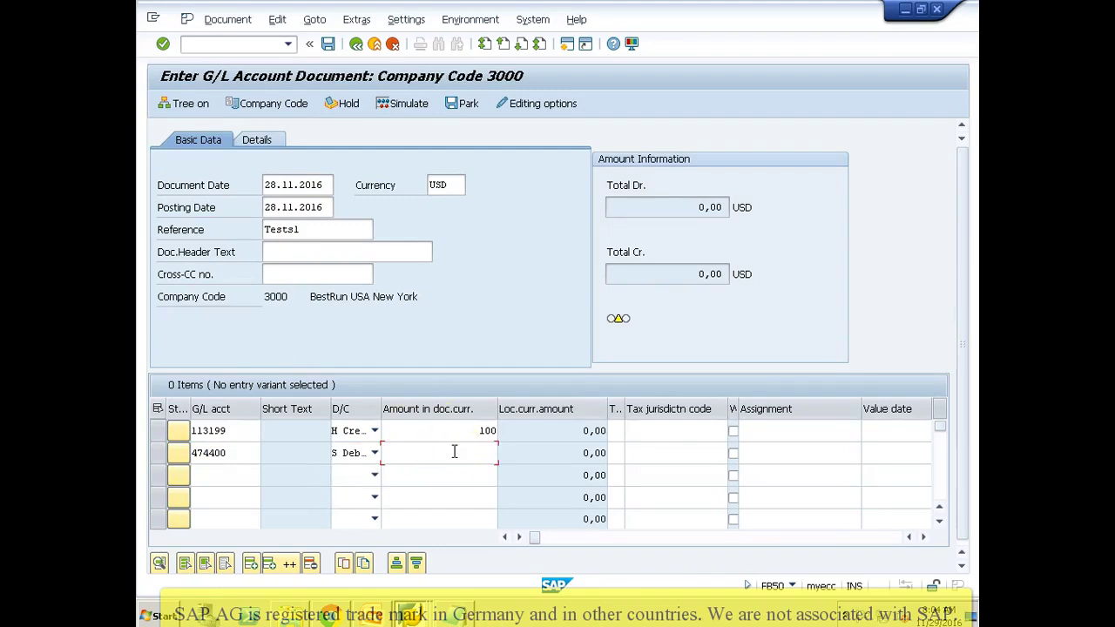
text(100)
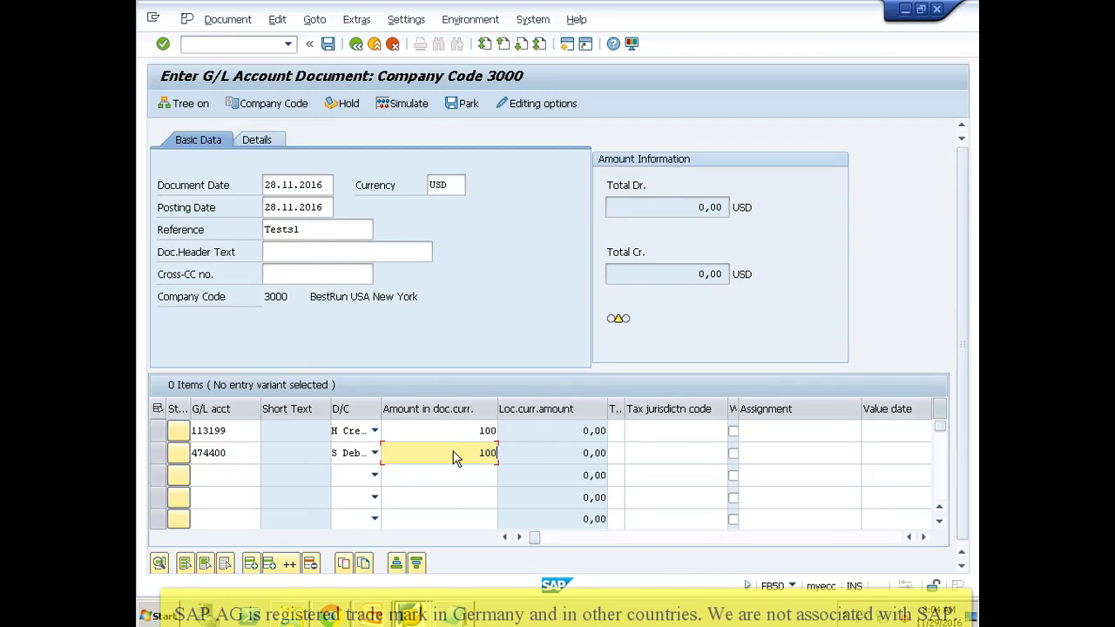
key(Return)
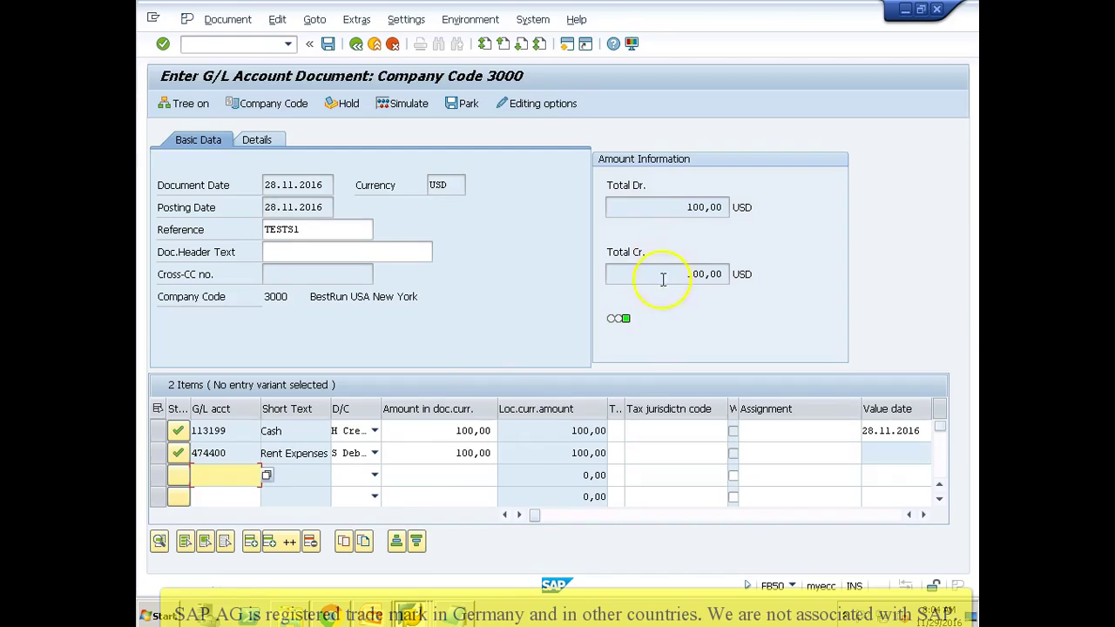
click(328, 45)
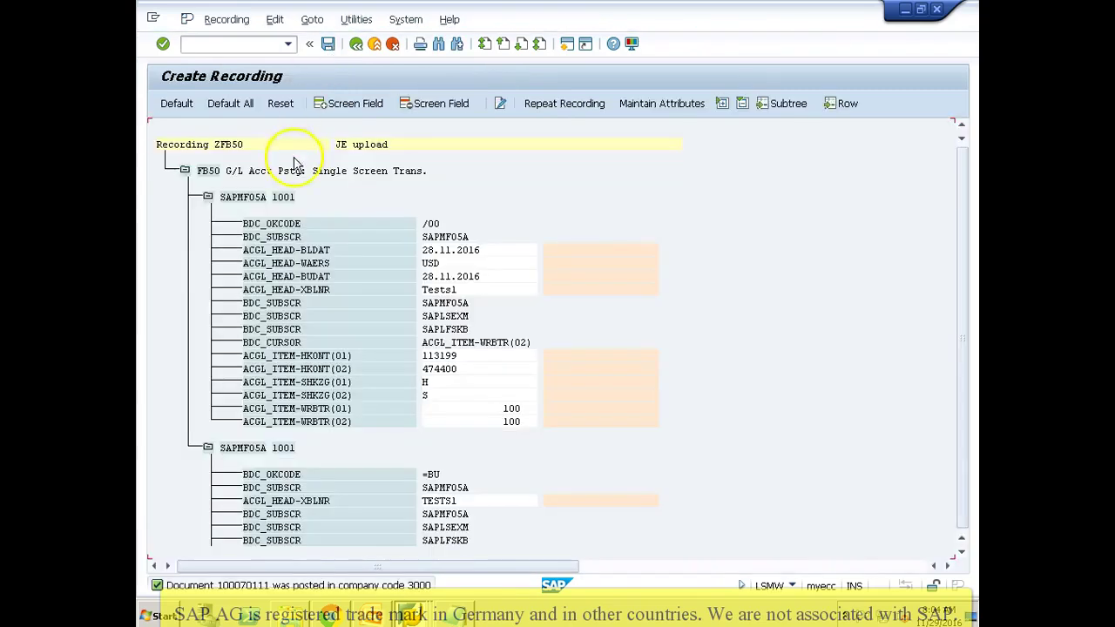
Step: Apply default field names to all fields of recording ZFB50, save it and return to the object attributes
click(243, 105)
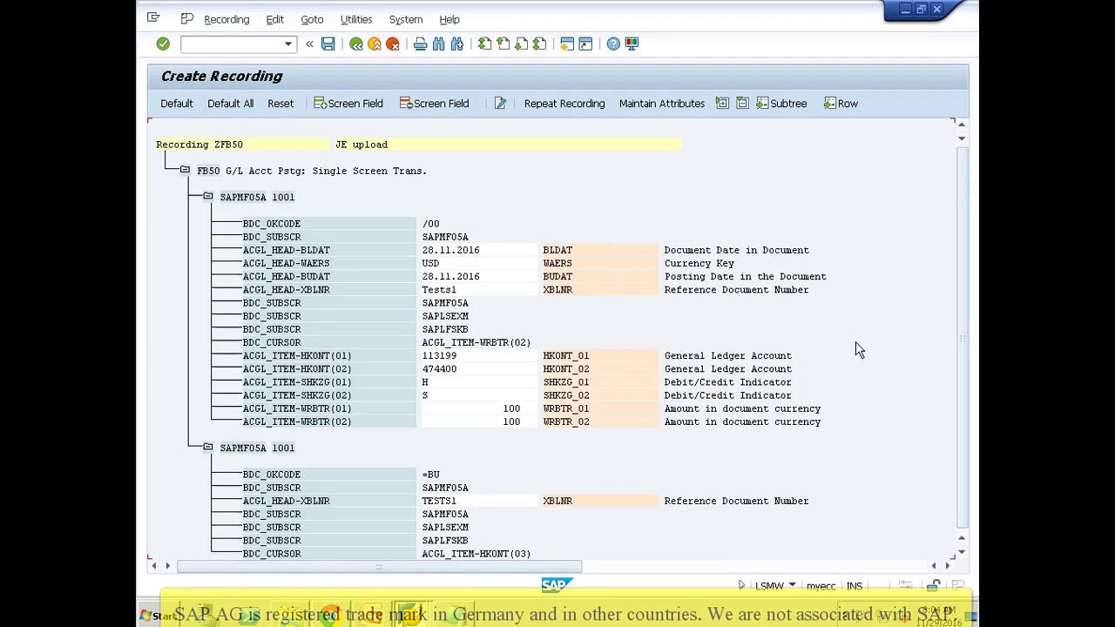
click(327, 45)
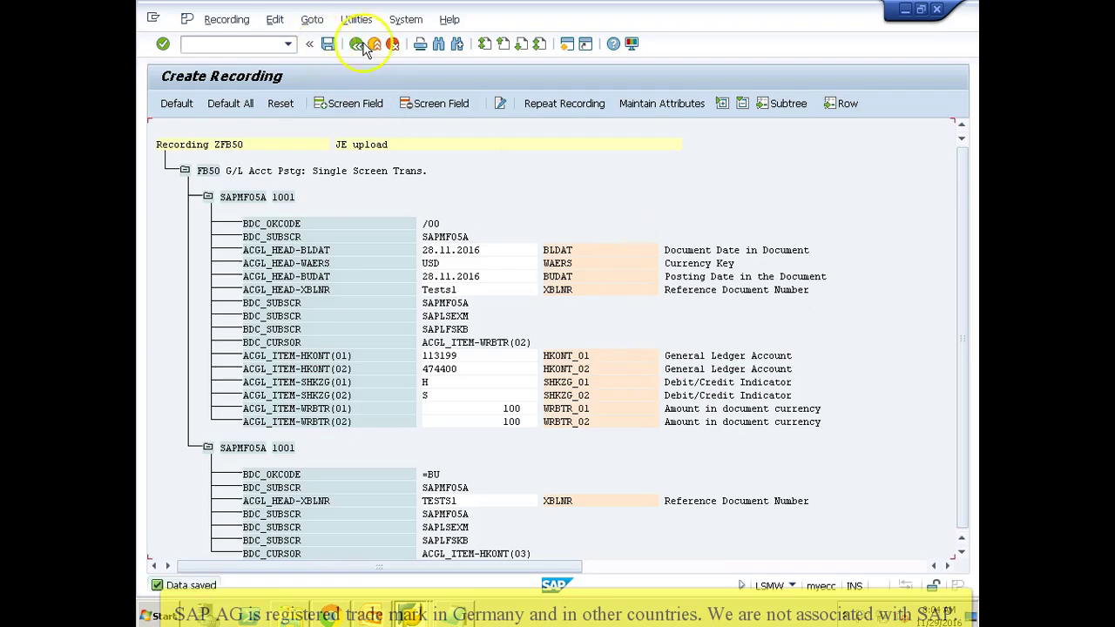
click(356, 45)
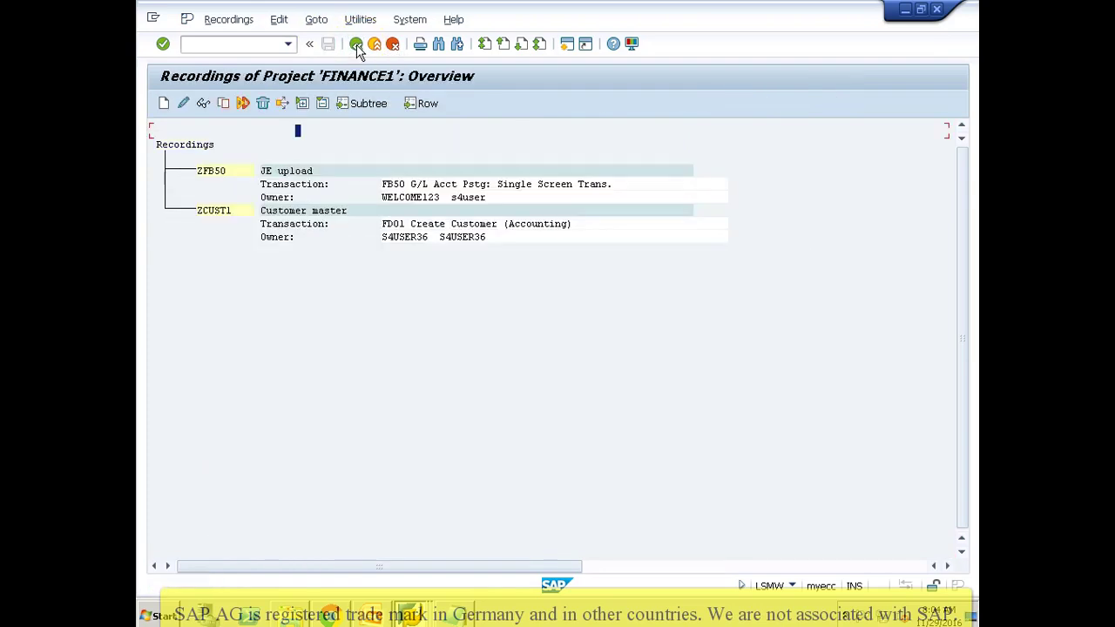
click(356, 44)
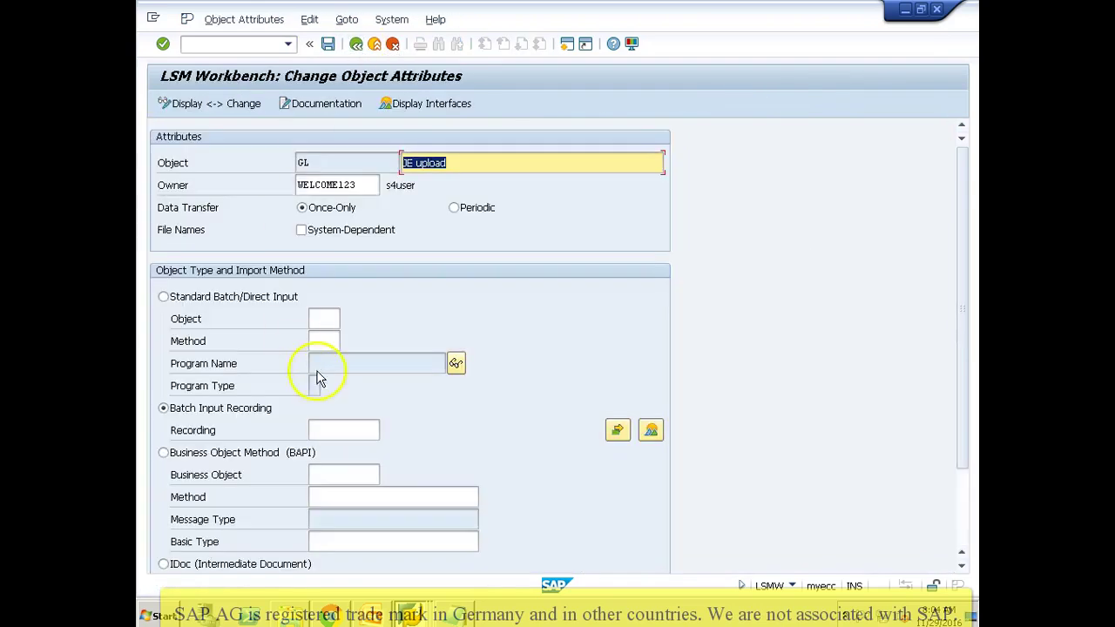
Step: Assign recording ZFB50 to the GL object as its batch input recording, save the attributes and return to the process steps
click(328, 427)
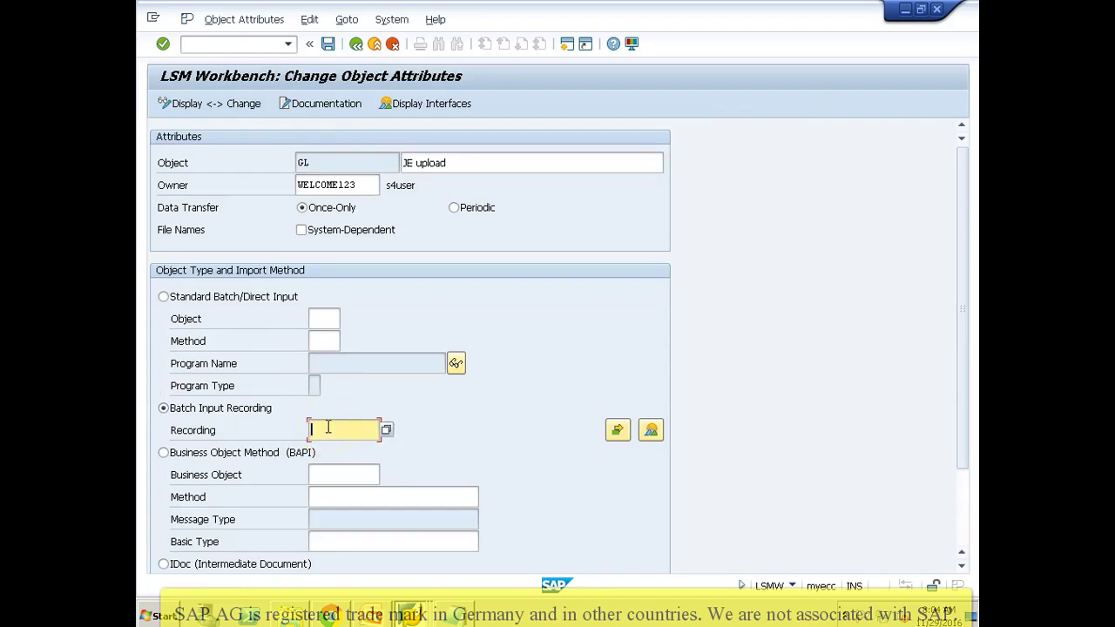
click(386, 431)
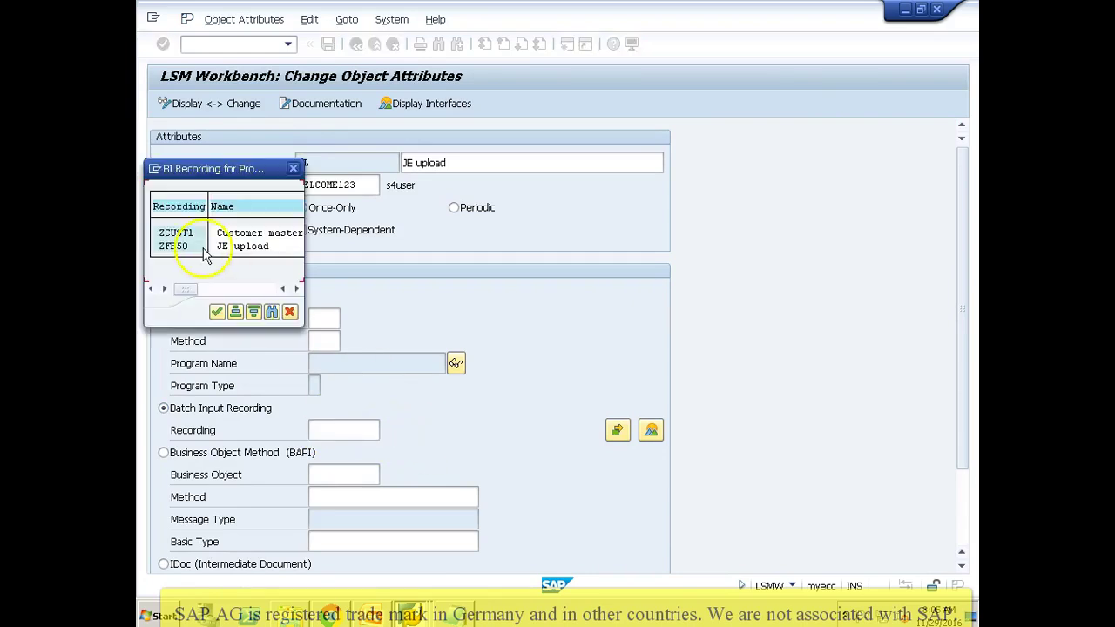
double_click(178, 246)
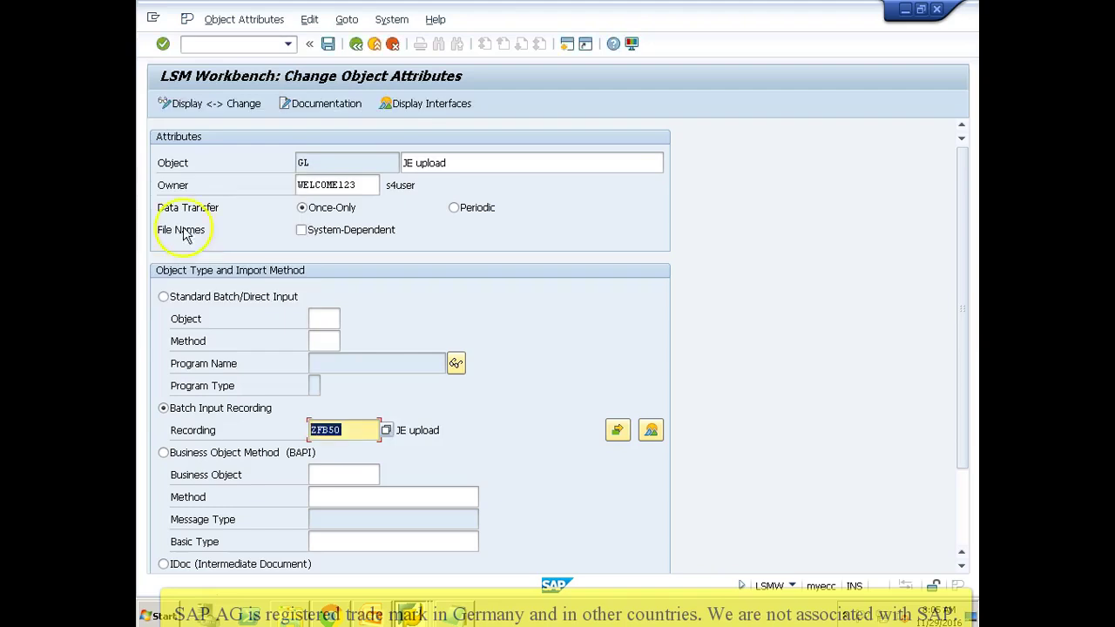
click(328, 43)
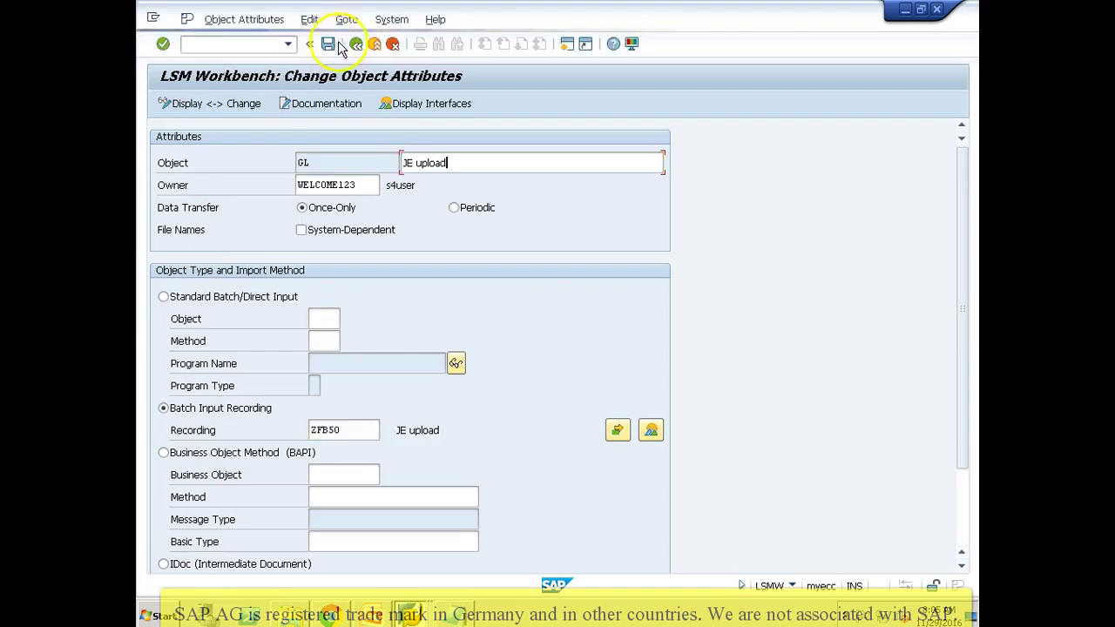
click(355, 45)
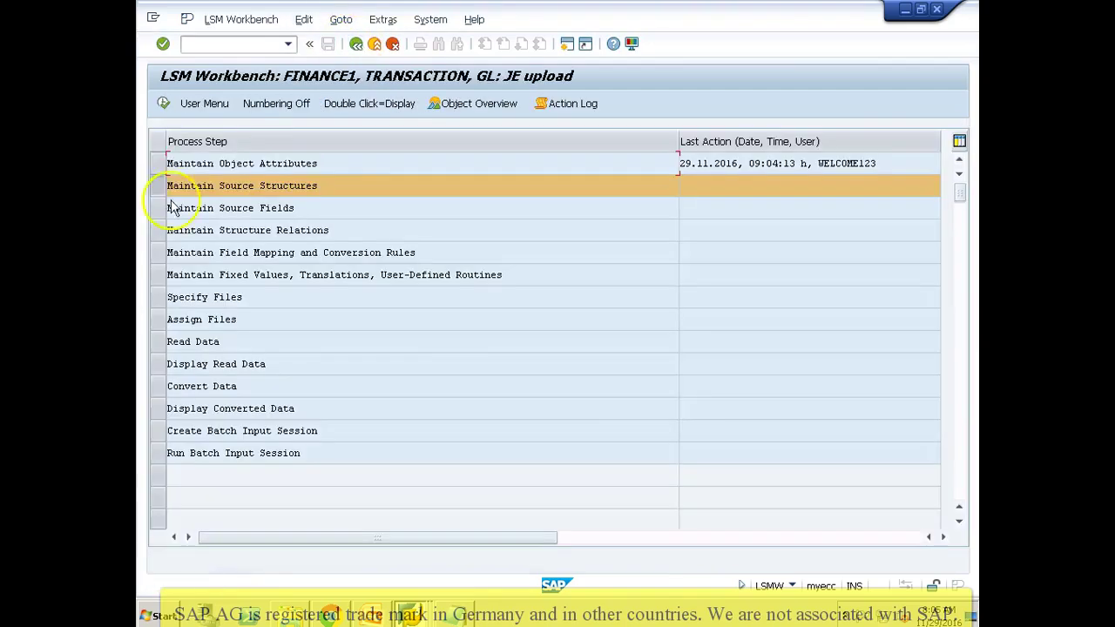
Step: Create the source structure ZFB50_SRC with the description "Source structure" and return to the process steps
click(164, 104)
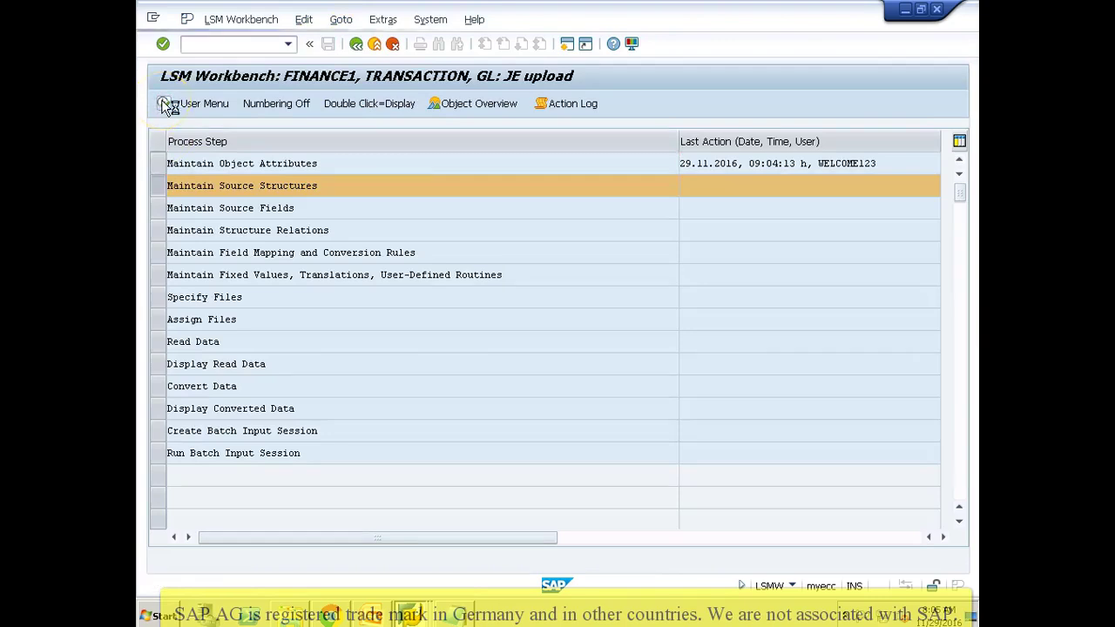
click(164, 104)
click(191, 103)
text(Z)
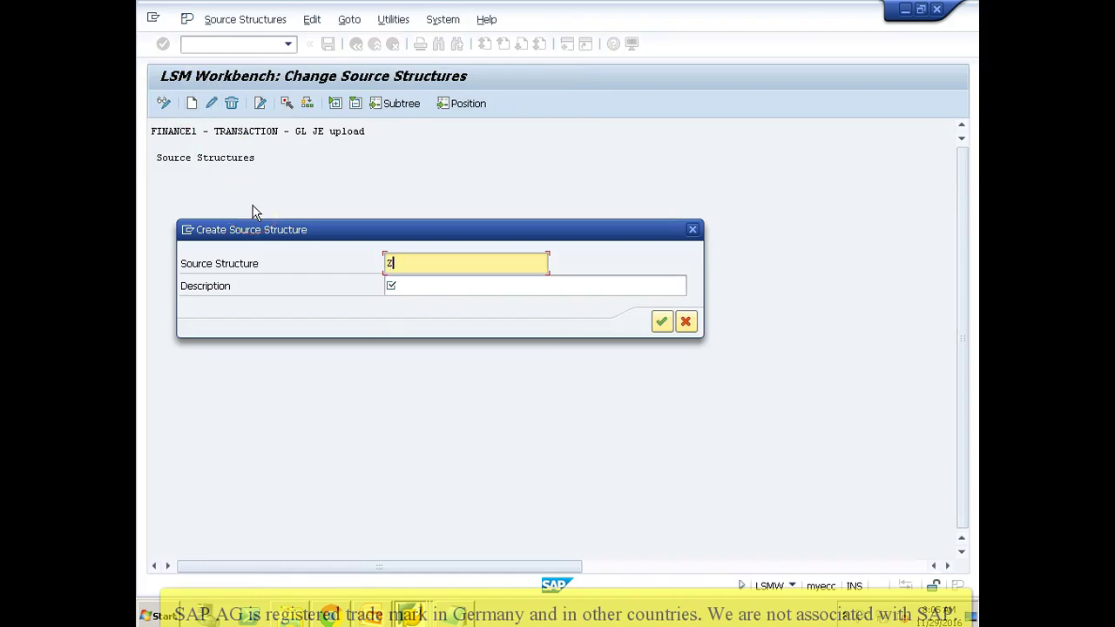
text(FB50_SRC)
key(Tab)
text(S)
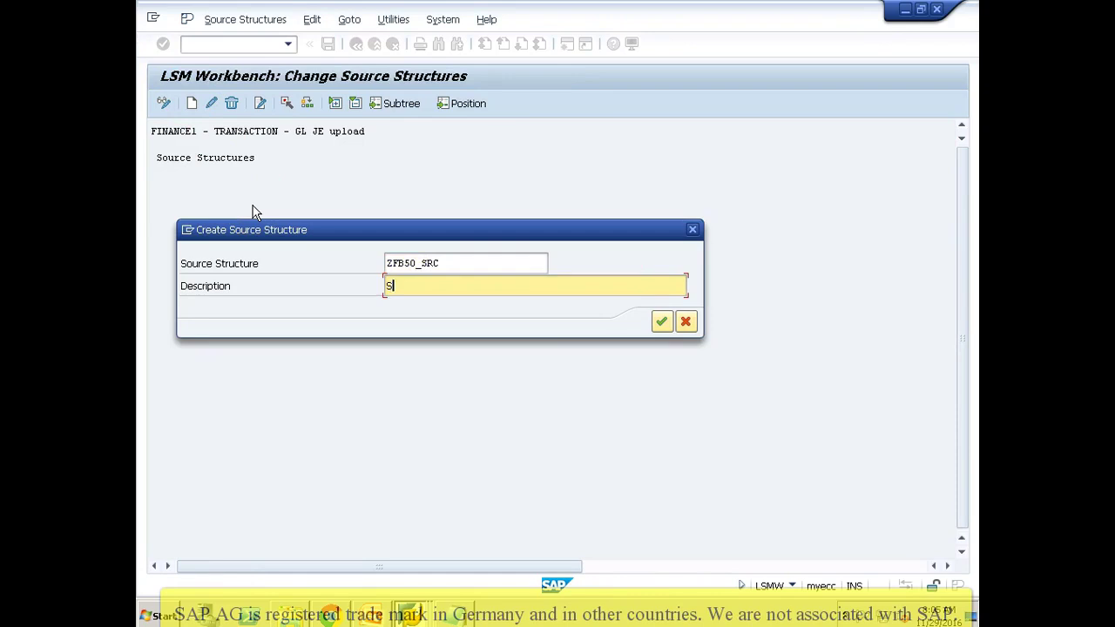
text(ource structure)
key(Return)
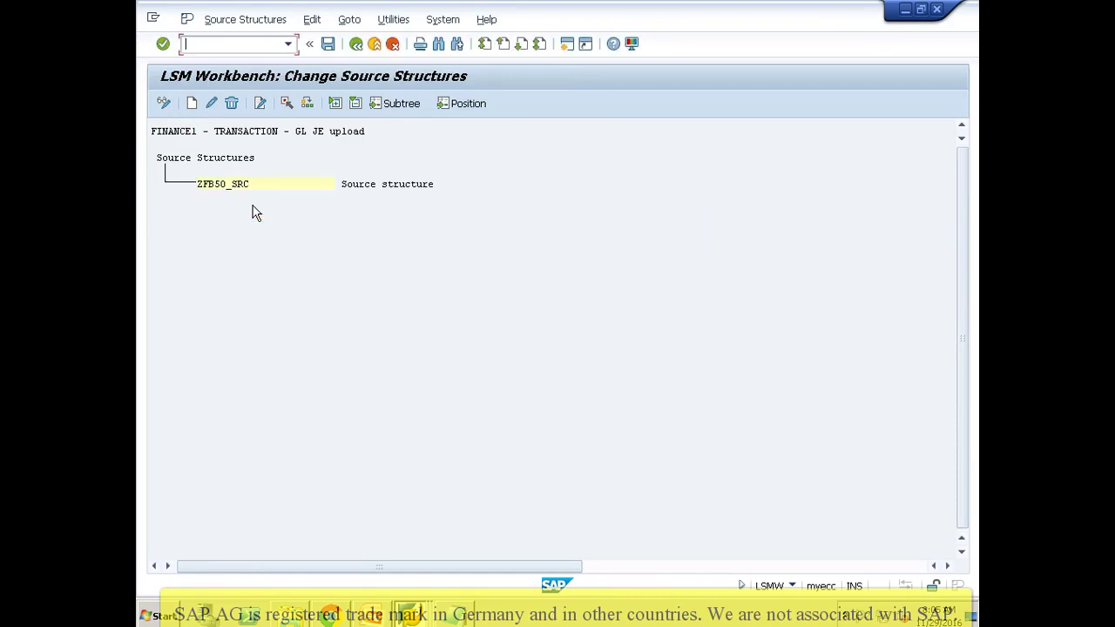
click(355, 45)
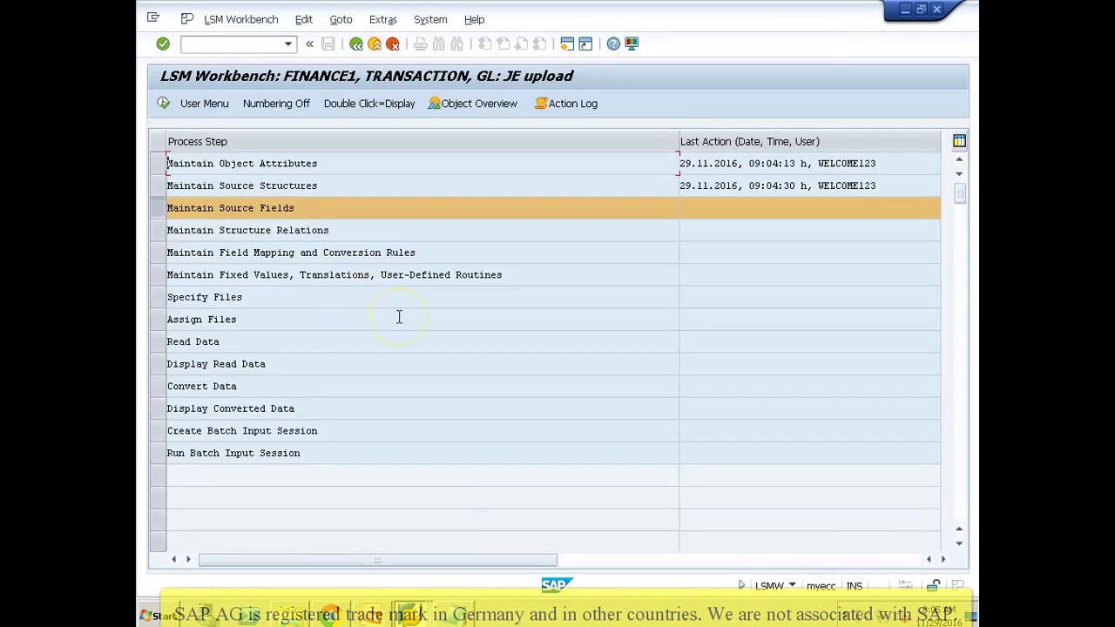
Step: Open a blank Excel workbook and switch back to the LSM Workbench
key(super+r)
key(Return)
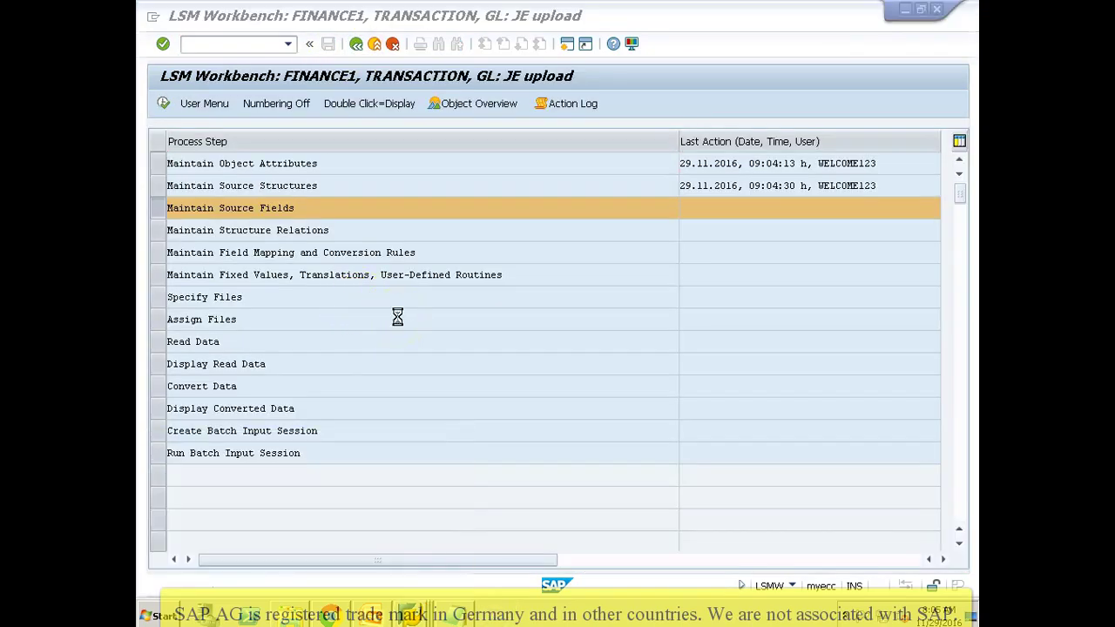
key(alt+Tab)
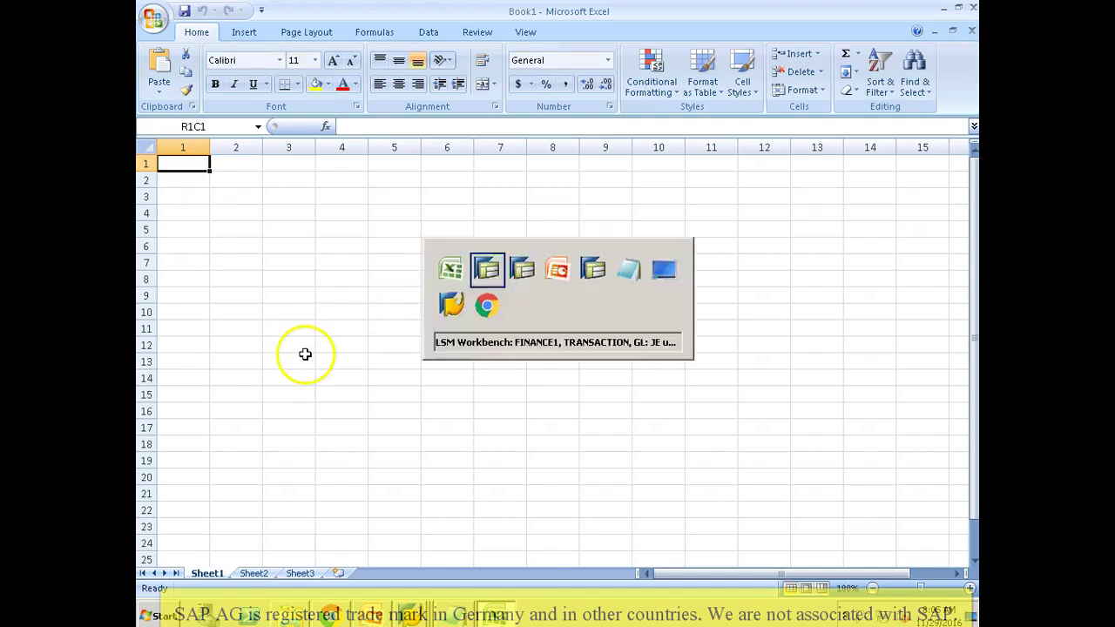
Step: Show the object overview as a table and copy the name, description, type and length of target fields BLDAT through WRBTR_02
click(462, 111)
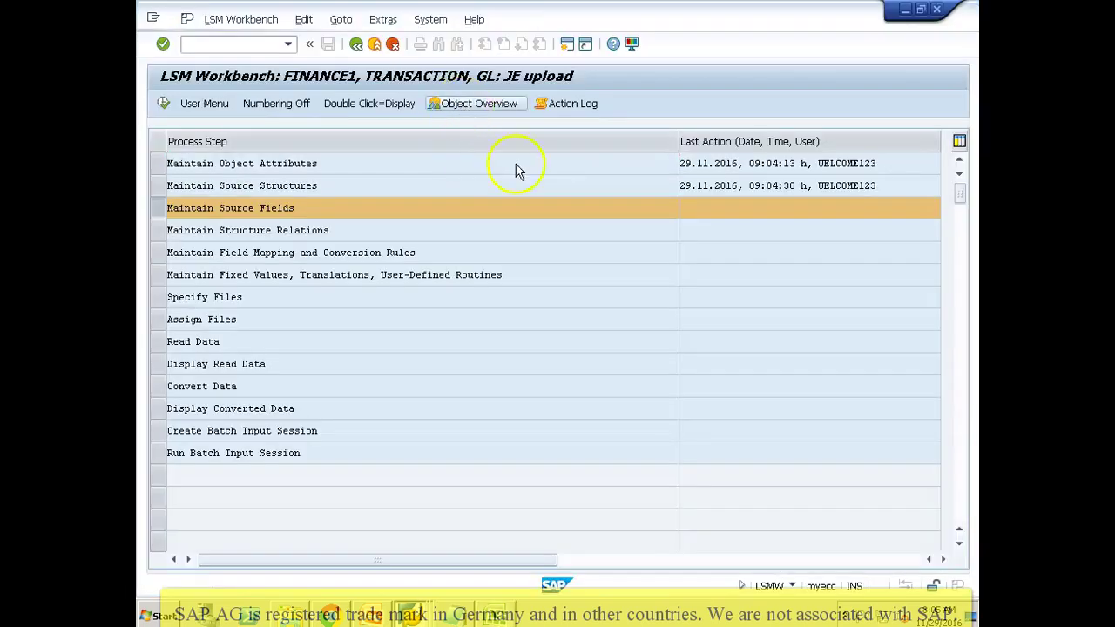
click(498, 312)
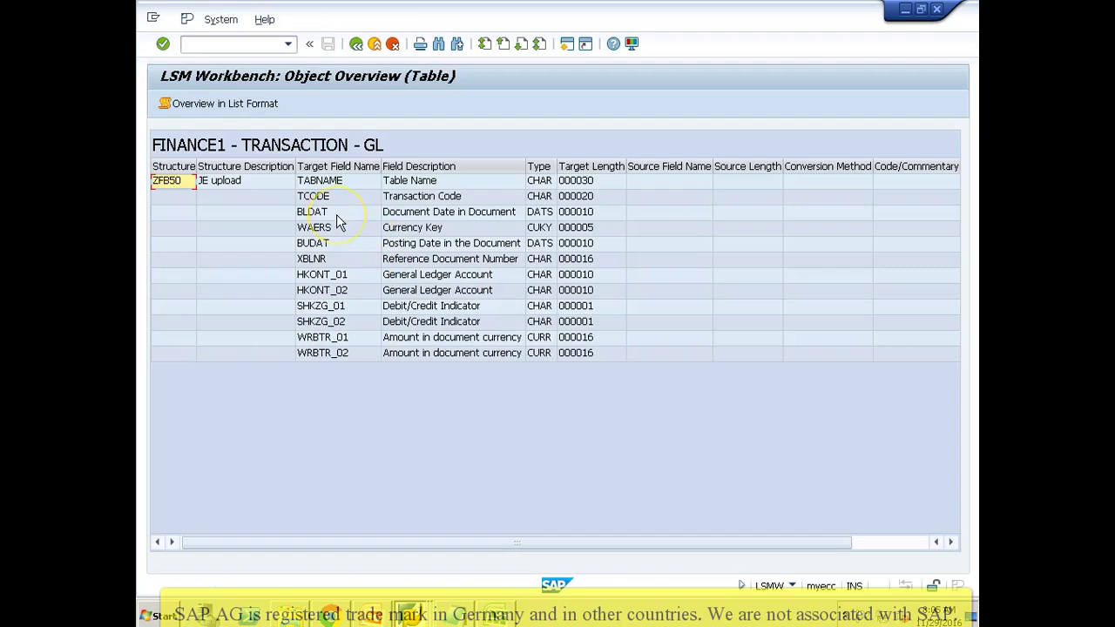
click(337, 216)
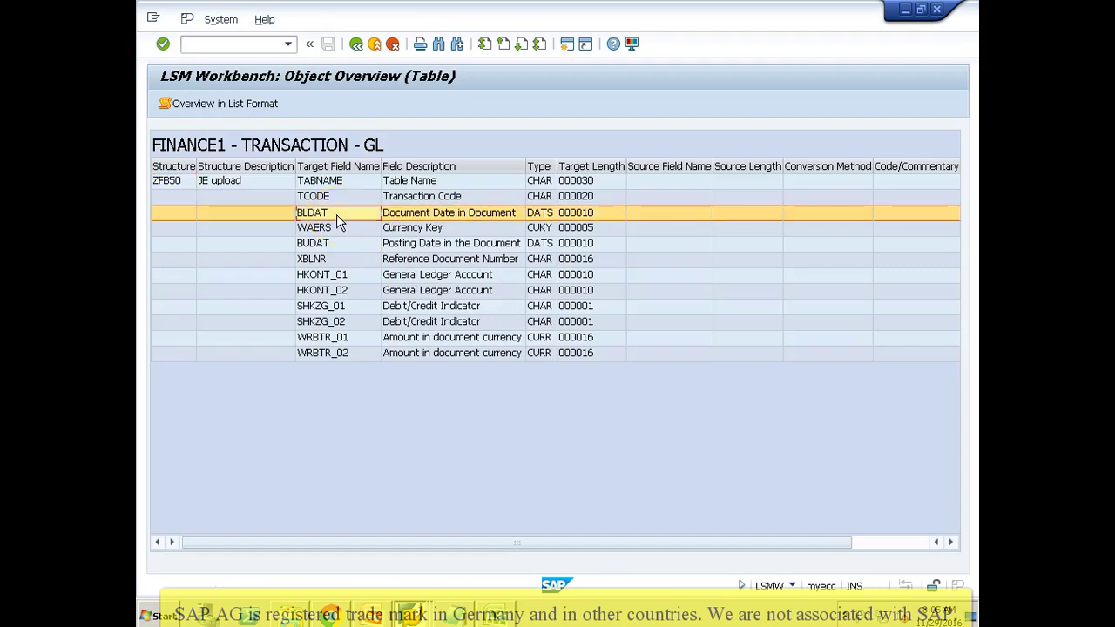
click(336, 215)
drag(336, 214, 582, 364)
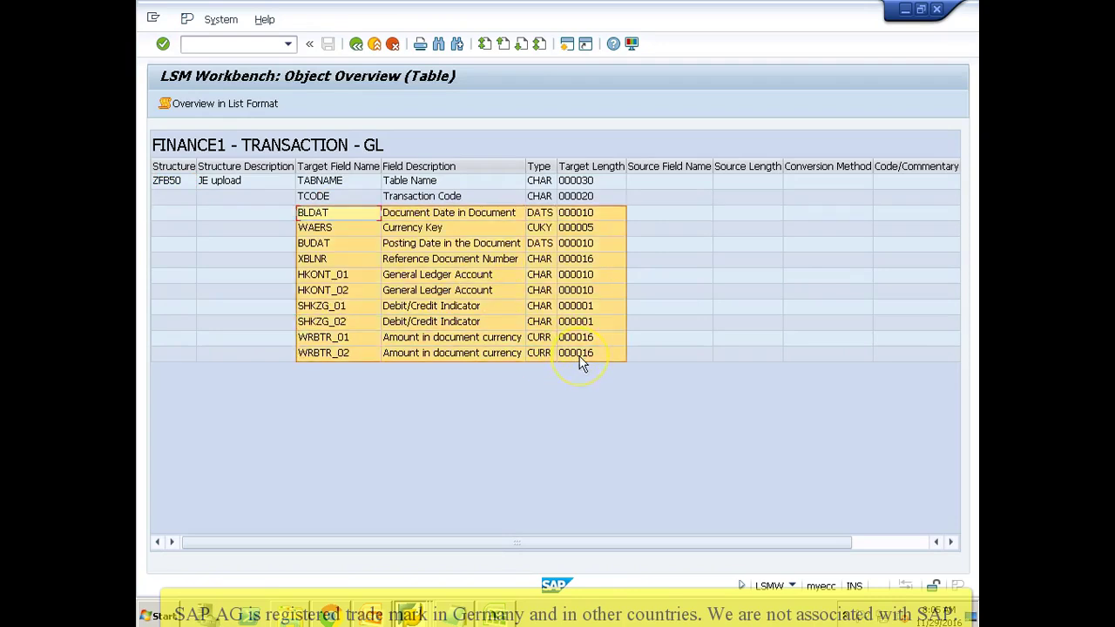
key(ctrl+c)
Step: Switch to the blank Excel workbook and paste the copied field list starting at row 6 of column 1
key(alt+Tab)
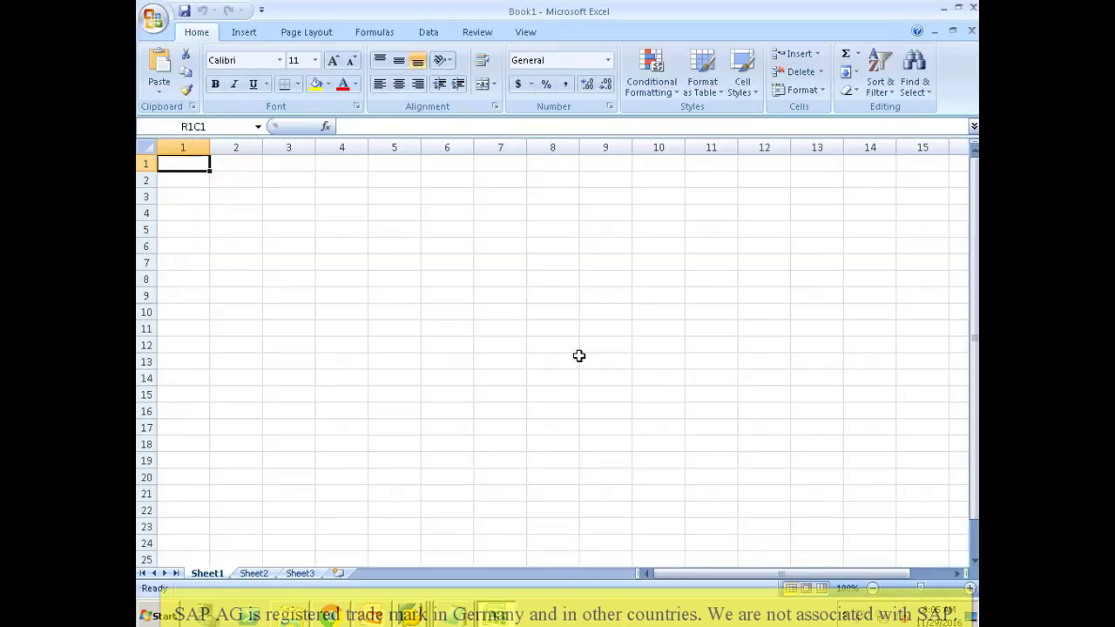
key(Down)
key(Down)
key(Down)
key(Down)
key(Down)
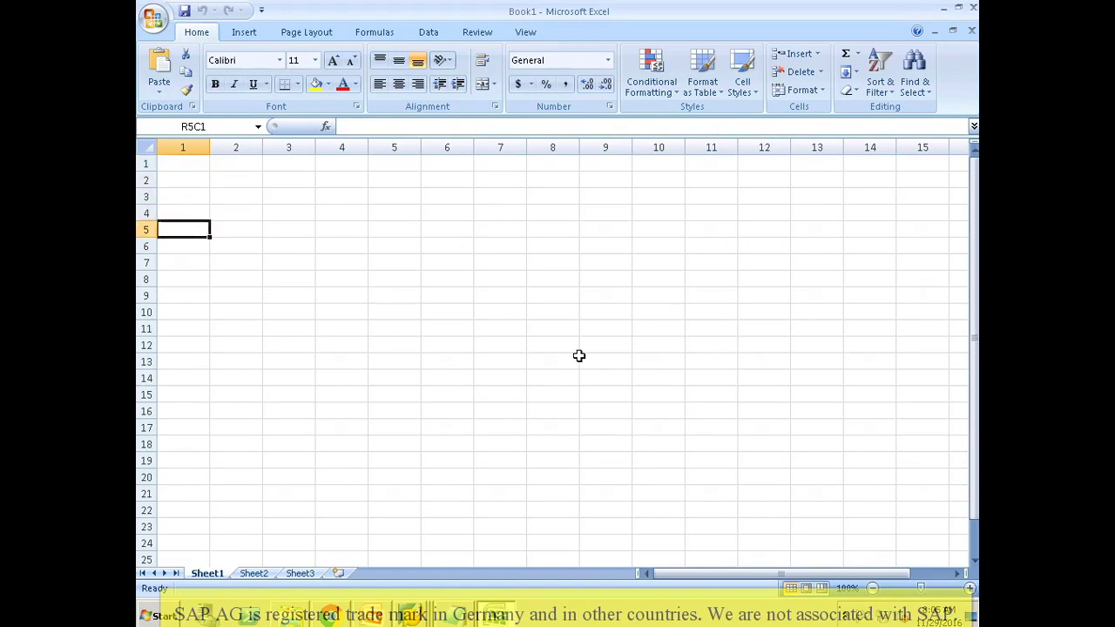
key(ctrl+v)
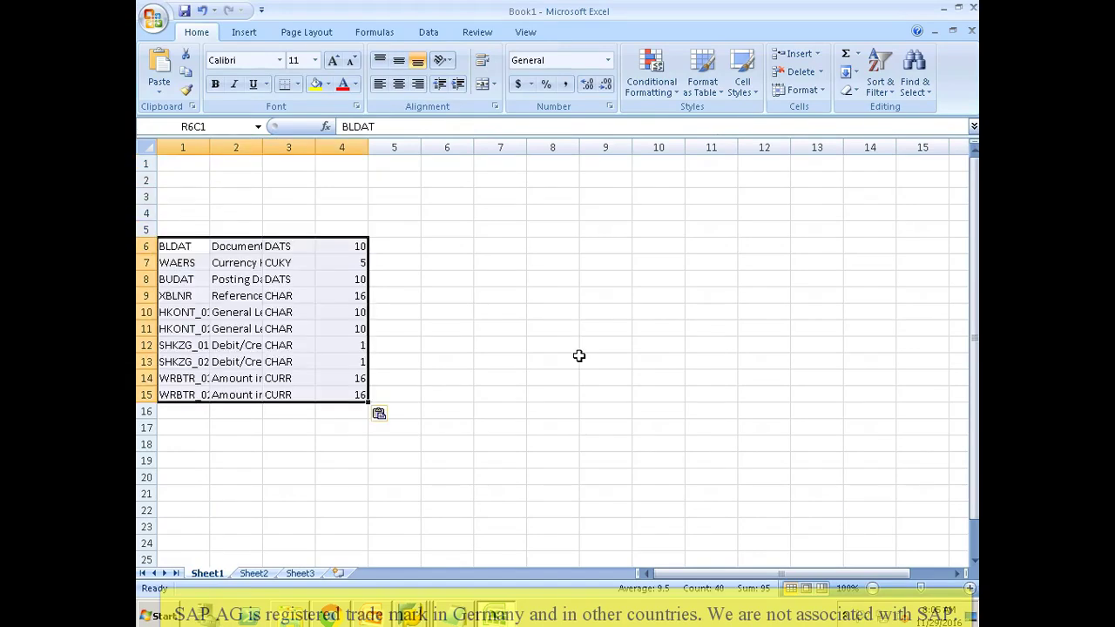
Step: Delete the field description column from the pasted list, keeping the field names, types and lengths
key(Right)
key(ctrl+space)
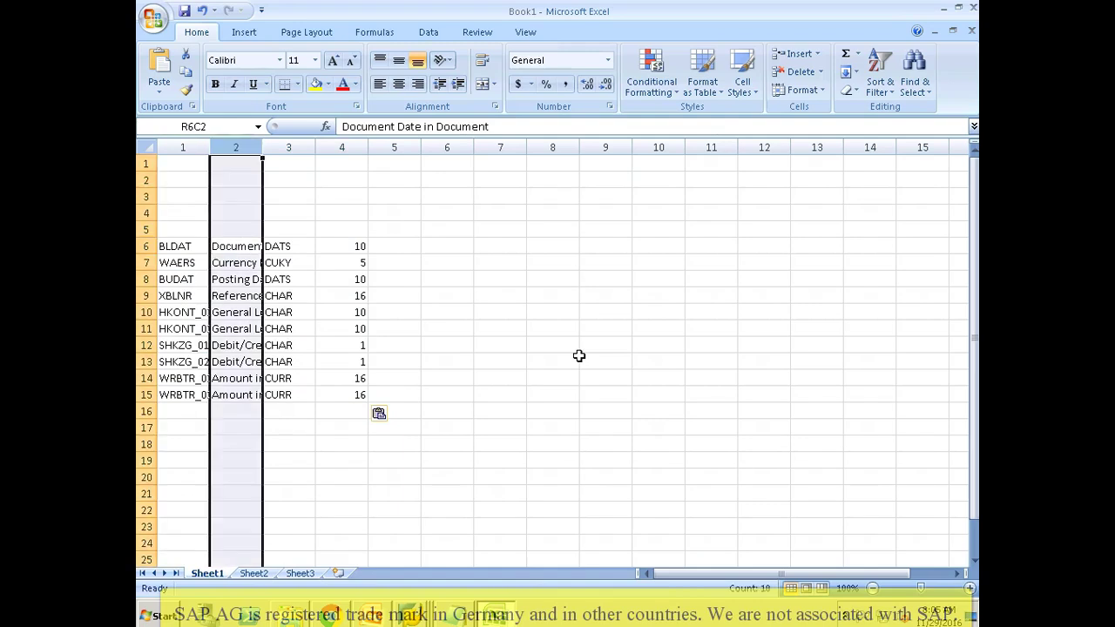
key(ctrl+minus)
key(Right)
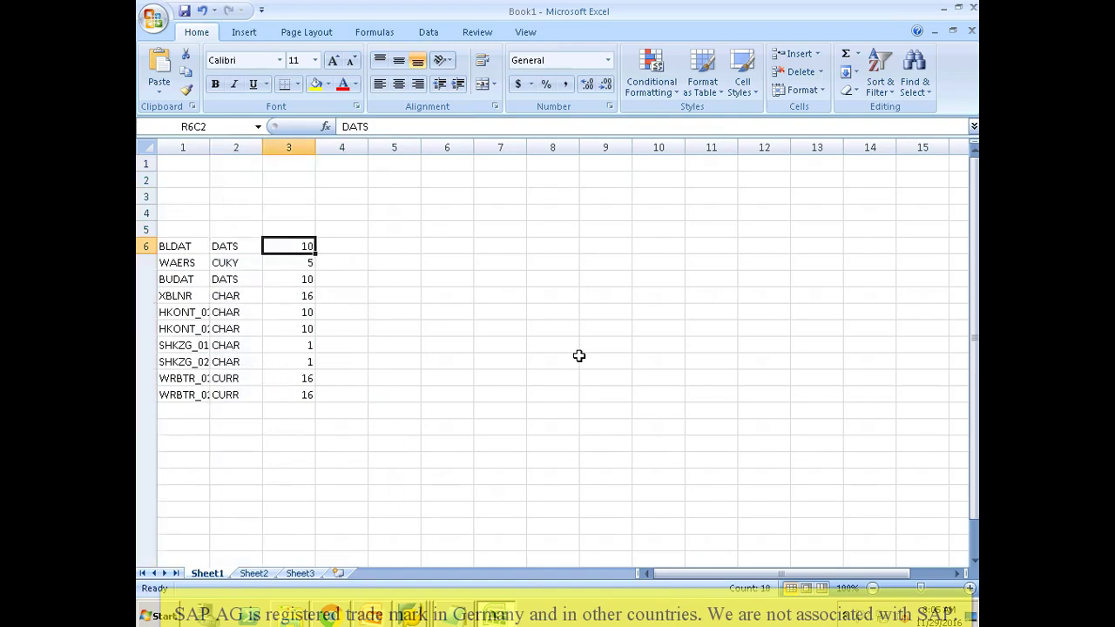
Step: Switch to the LSM Workbench, leave the object overview and open table maintenance for source structure ZFB50_SRC under Maintain Source Fields in change mode
key(Left)
key(alt+Tab)
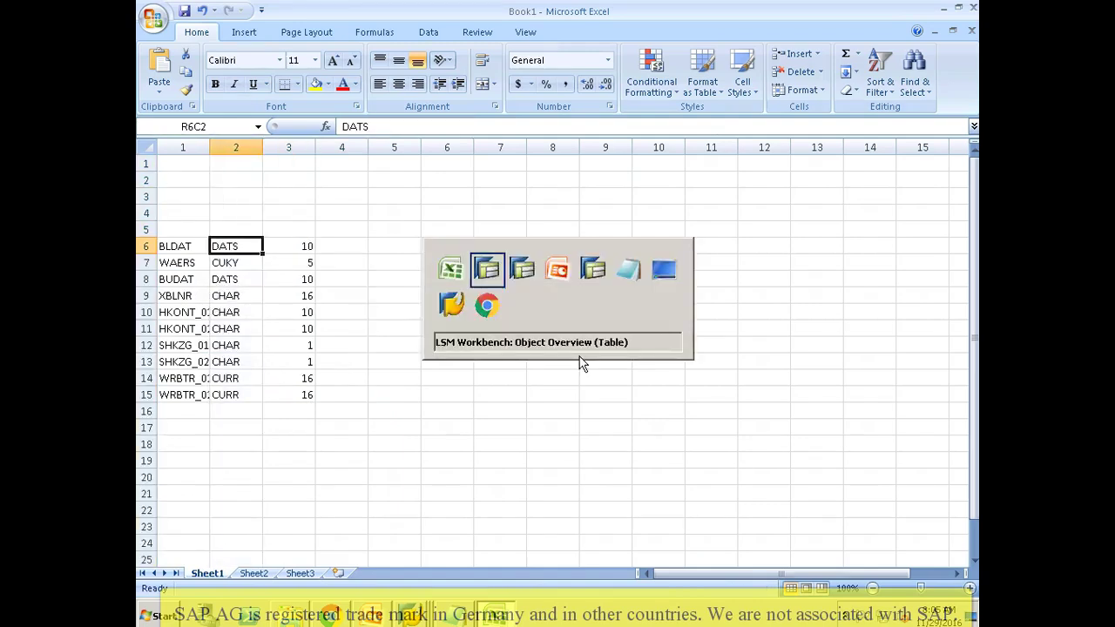
click(356, 44)
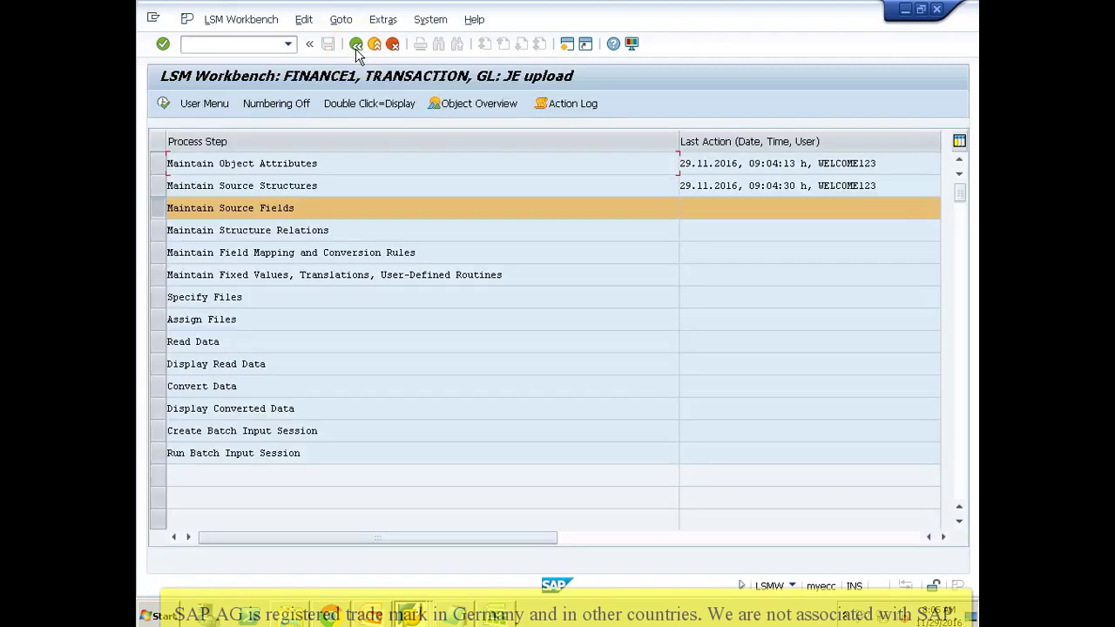
click(163, 103)
click(163, 107)
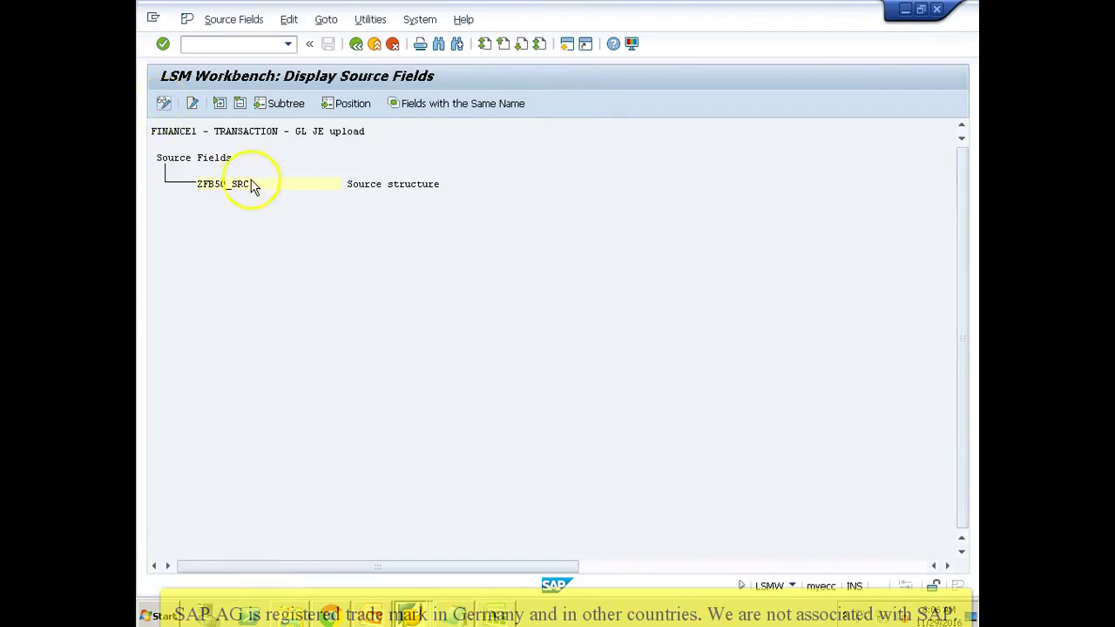
click(246, 185)
click(270, 103)
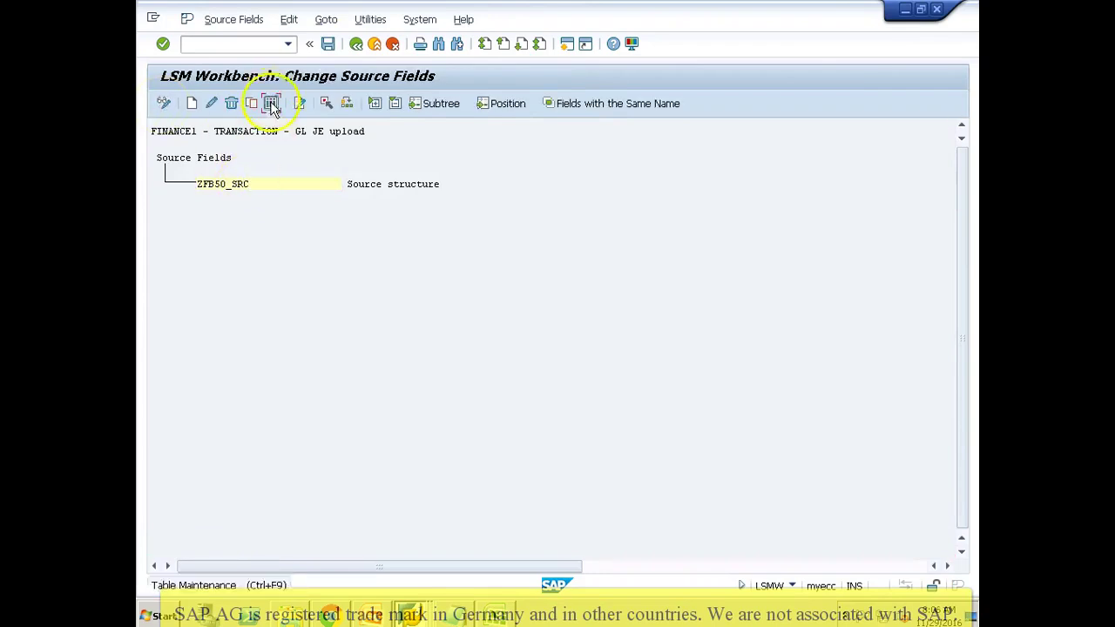
Step: Switch to the Excel workbook and change the field type of XBLNR in row 9 to C
key(alt+Tab)
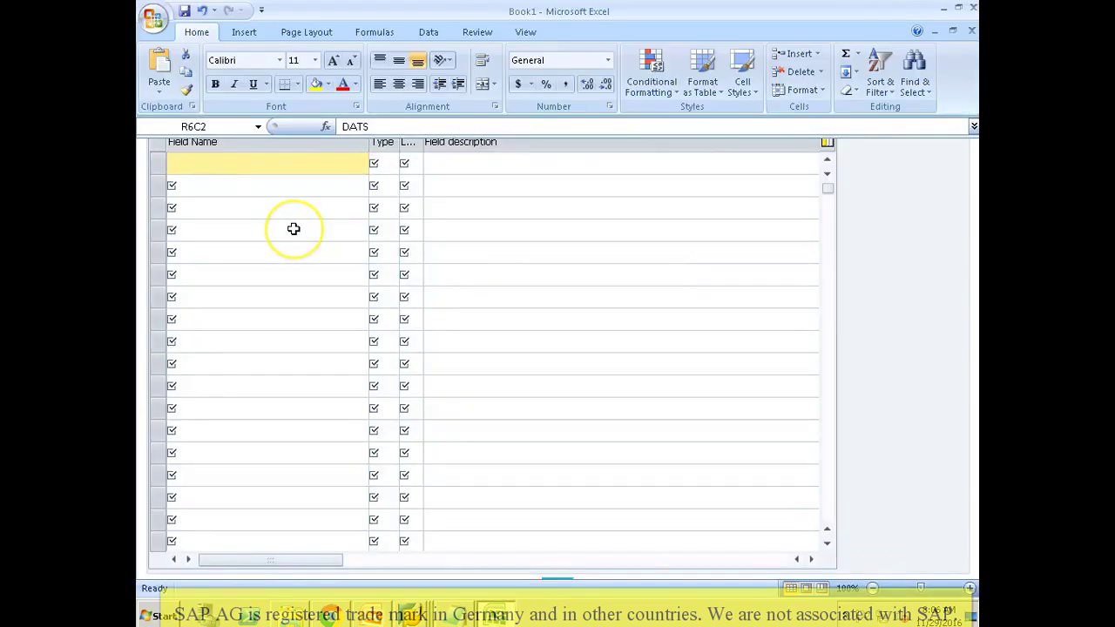
key(Left)
key(Right)
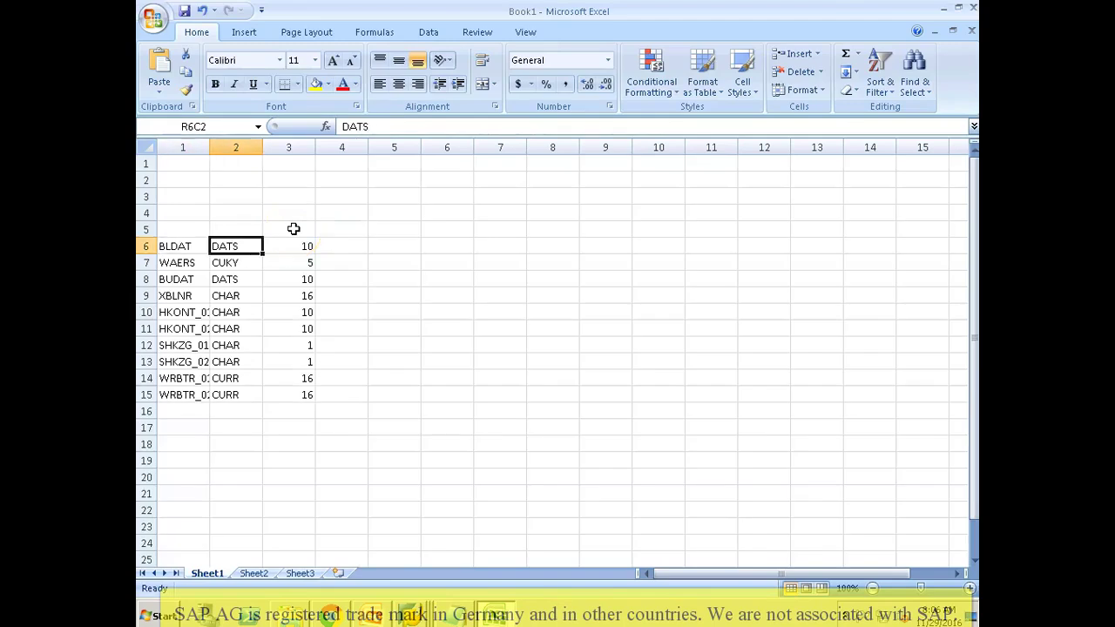
key(Down)
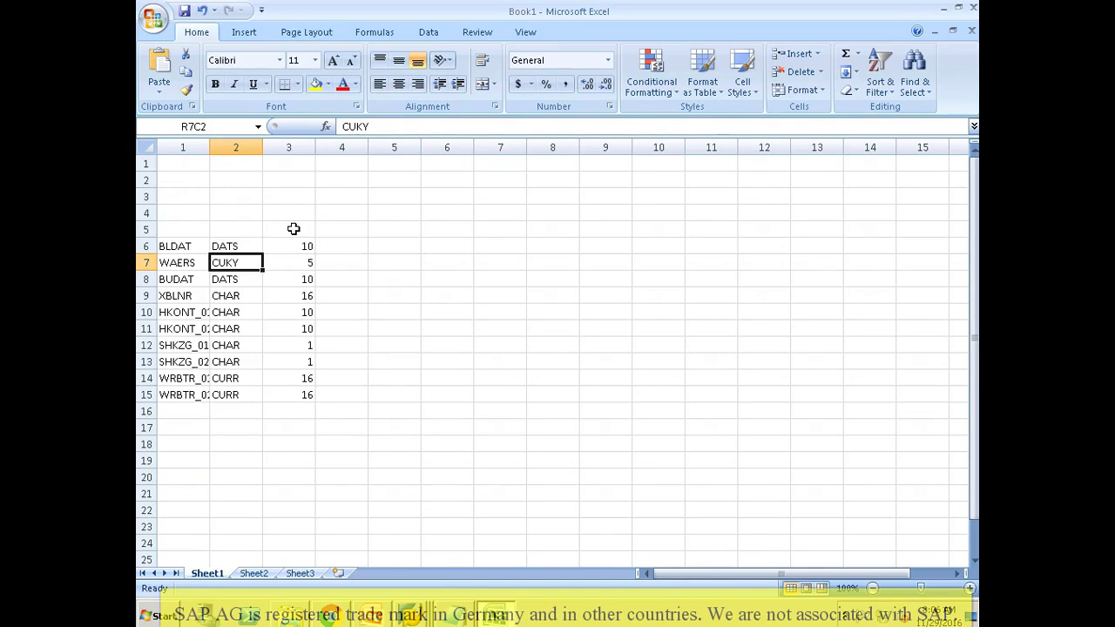
key(Down)
key(Down)
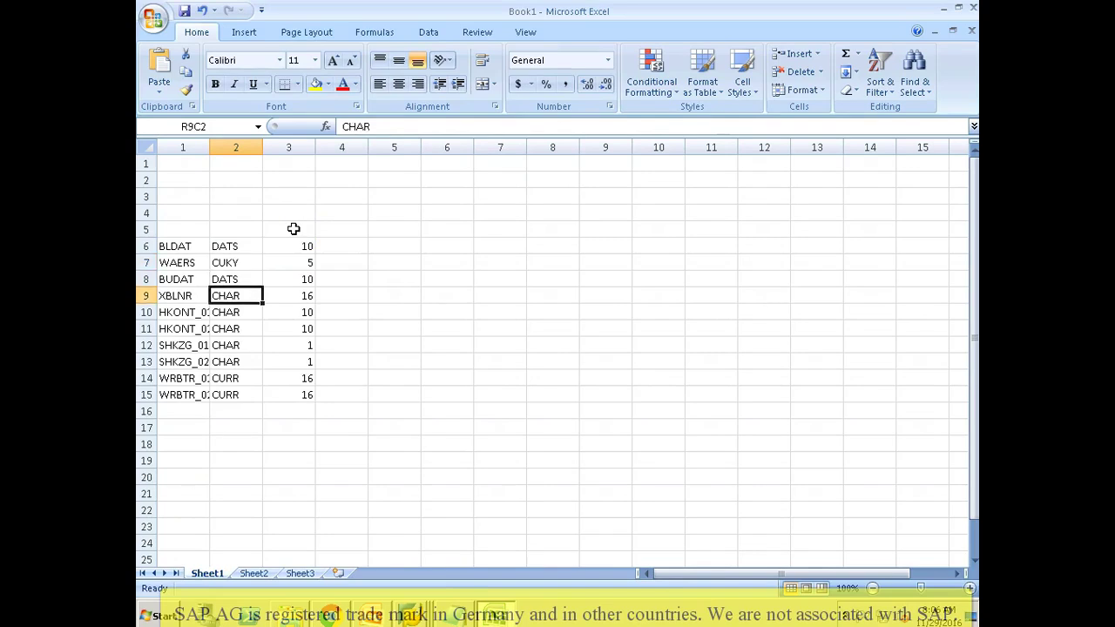
text(C)
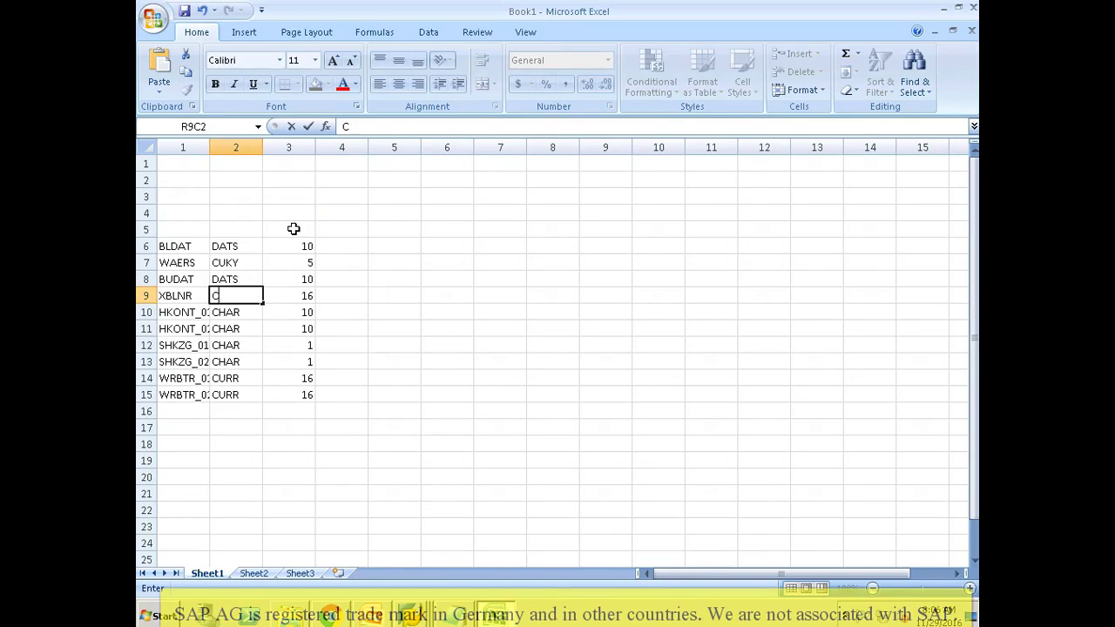
key(Return)
key(Up)
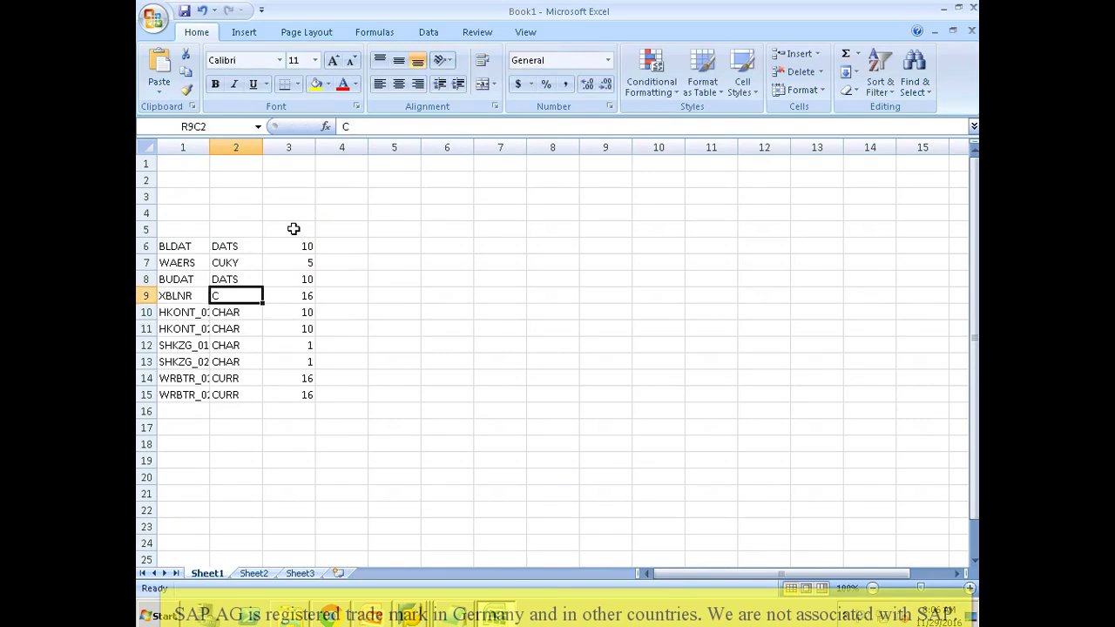
Step: Copy type C from XBLNR down to all remaining fields, HKONT_01 through WRBTR_02
key(ctrl+c)
key(shift+Down)
key(shift+Down)
key(shift+Down)
key(shift+Down)
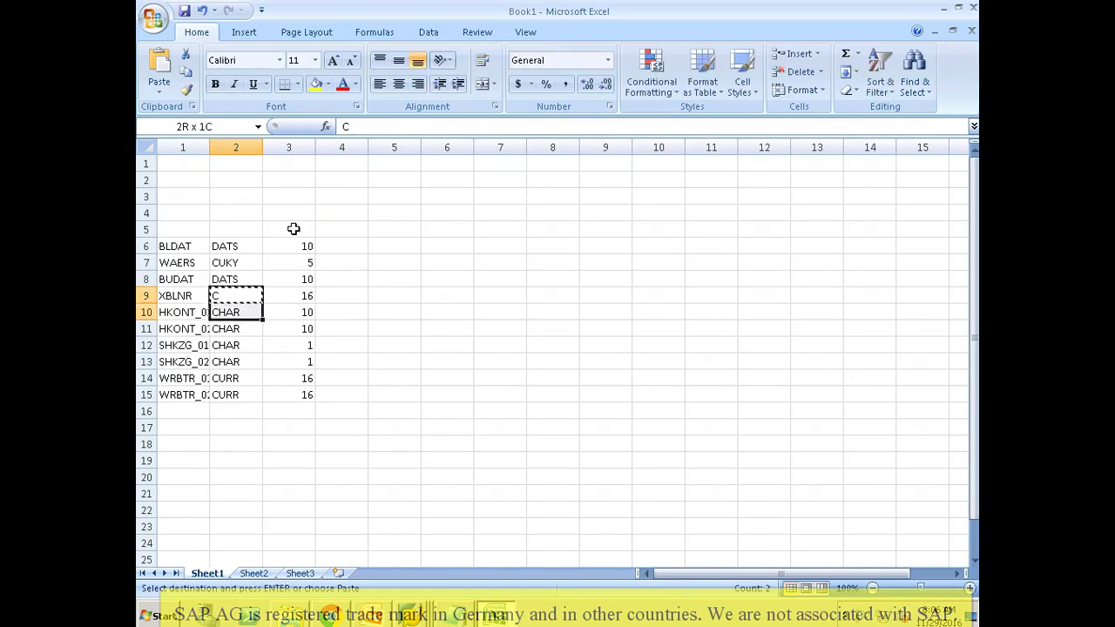
key(shift+Down)
key(shift+Down)
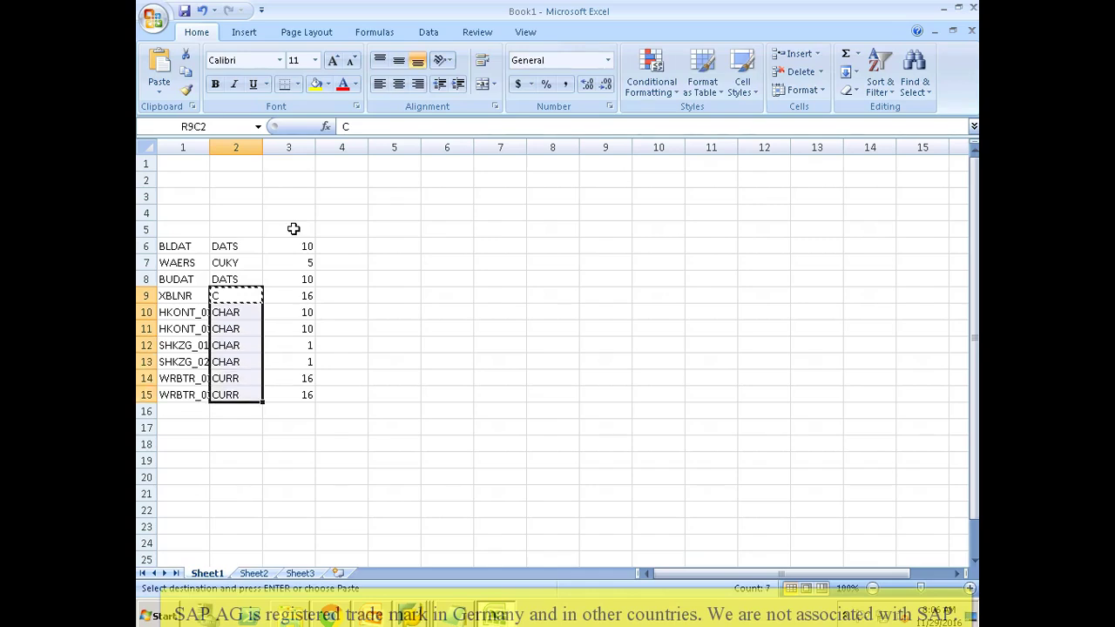
key(Return)
key(Up)
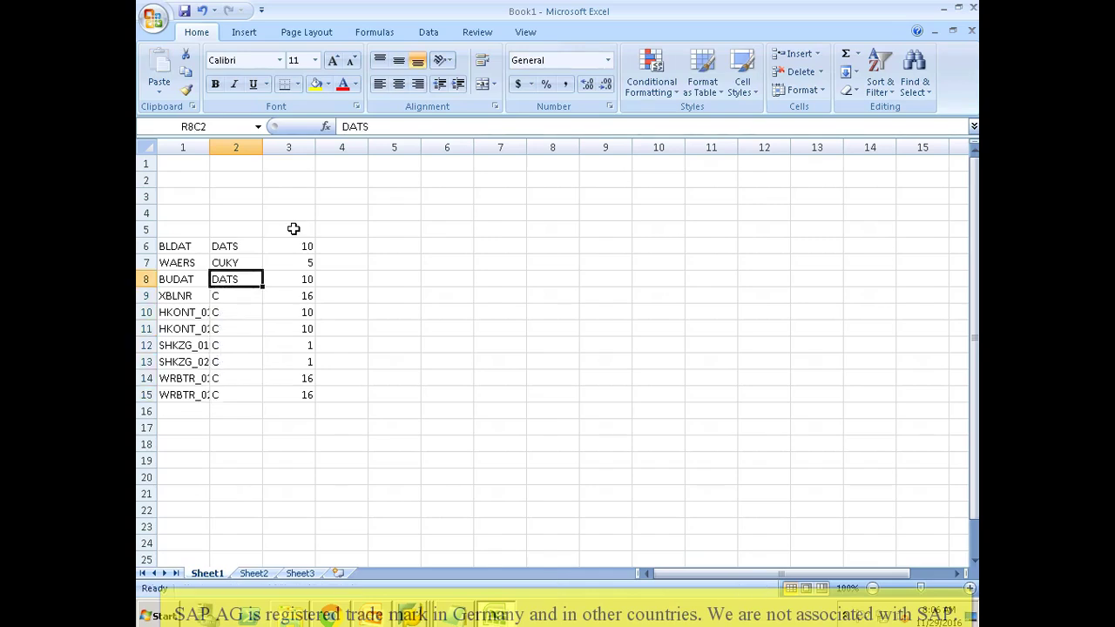
key(Up)
key(Up)
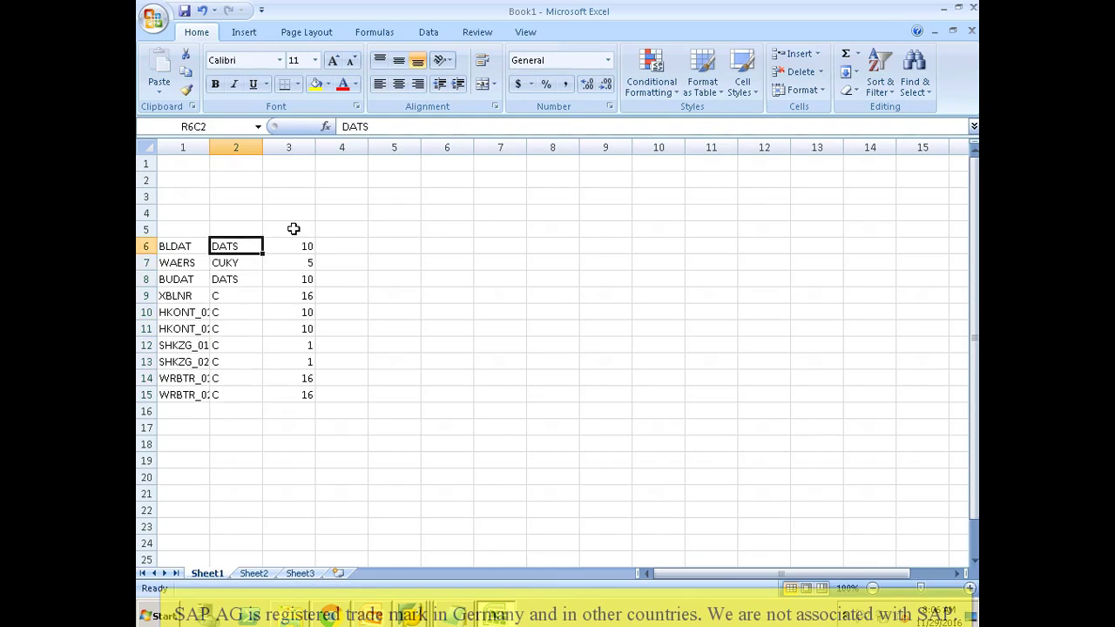
key(shift+Down)
key(shift+Down)
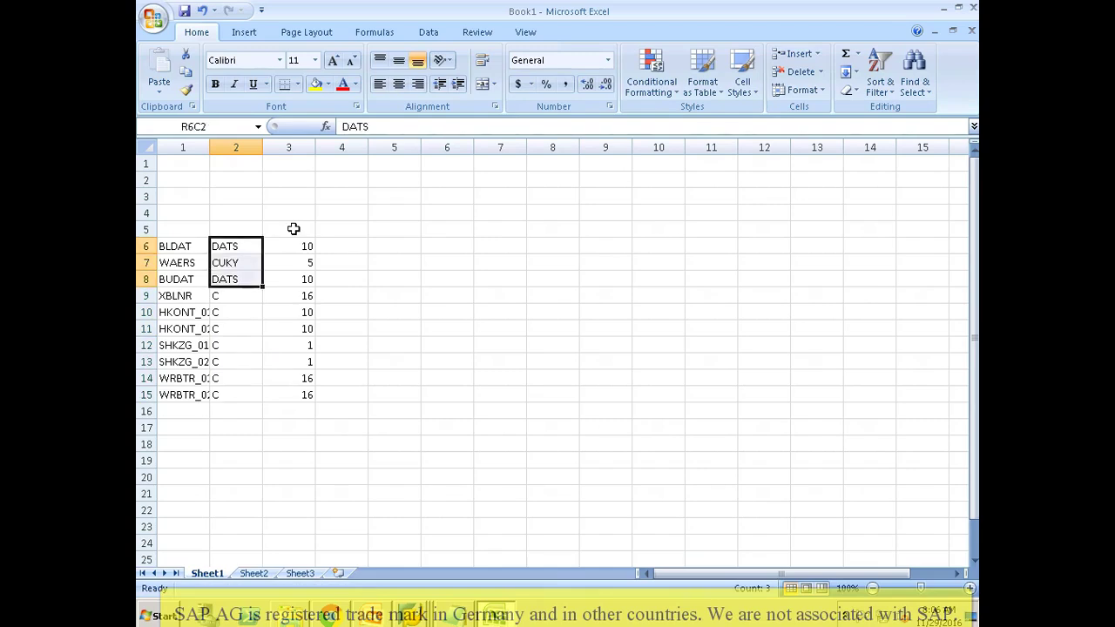
key(Left)
key(Right)
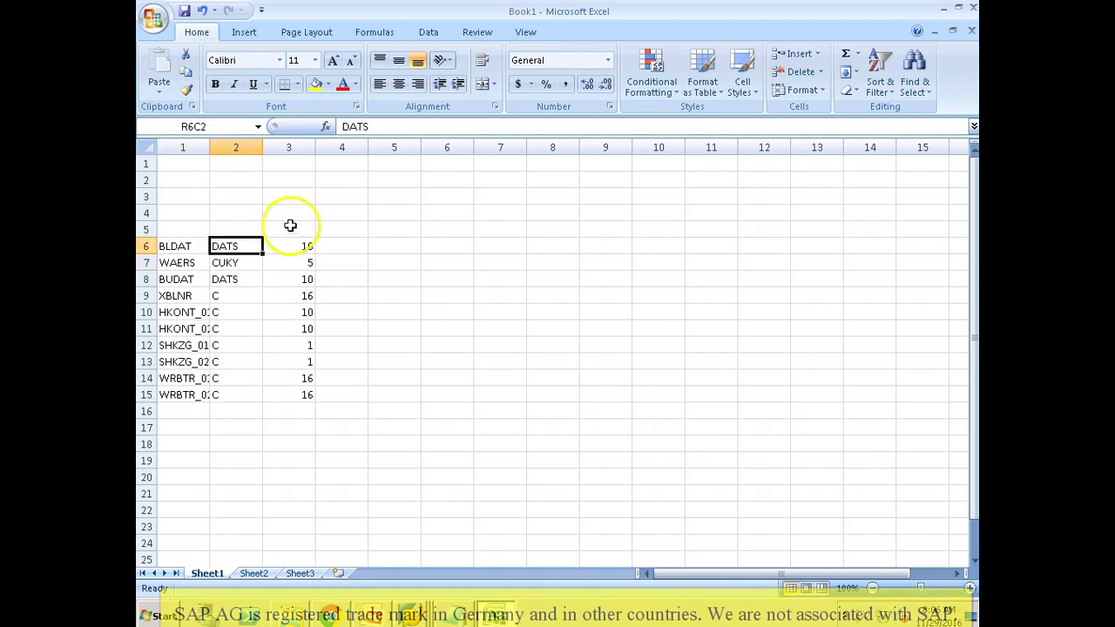
click(195, 247)
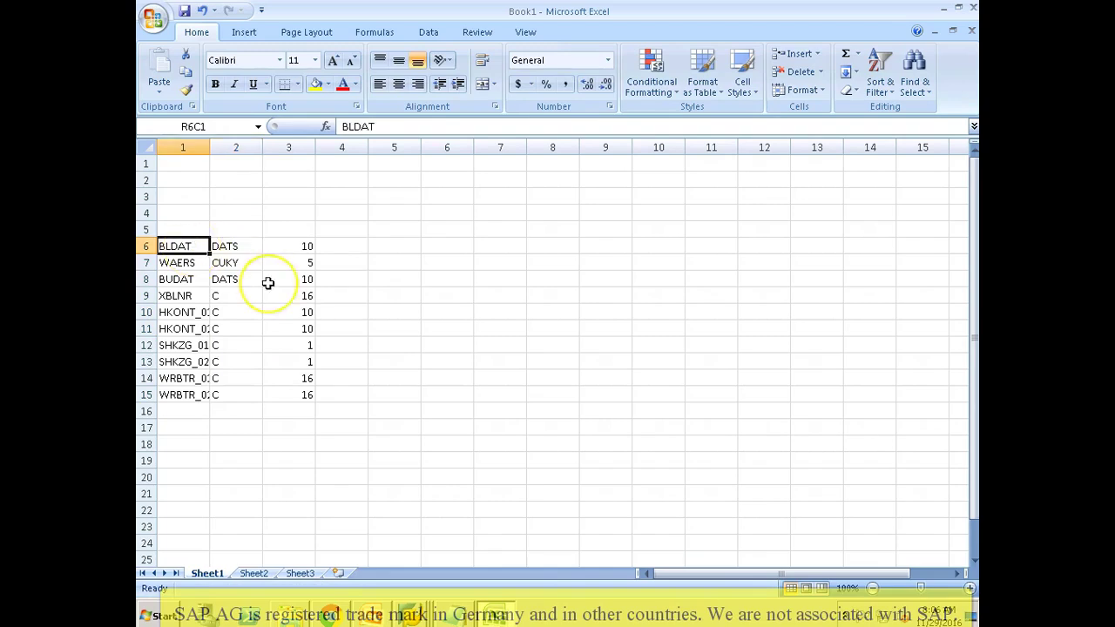
Step: Switch to the LSM Workbench and choose date type DDMY from the list of possible field types for the first source field row
key(alt+Tab)
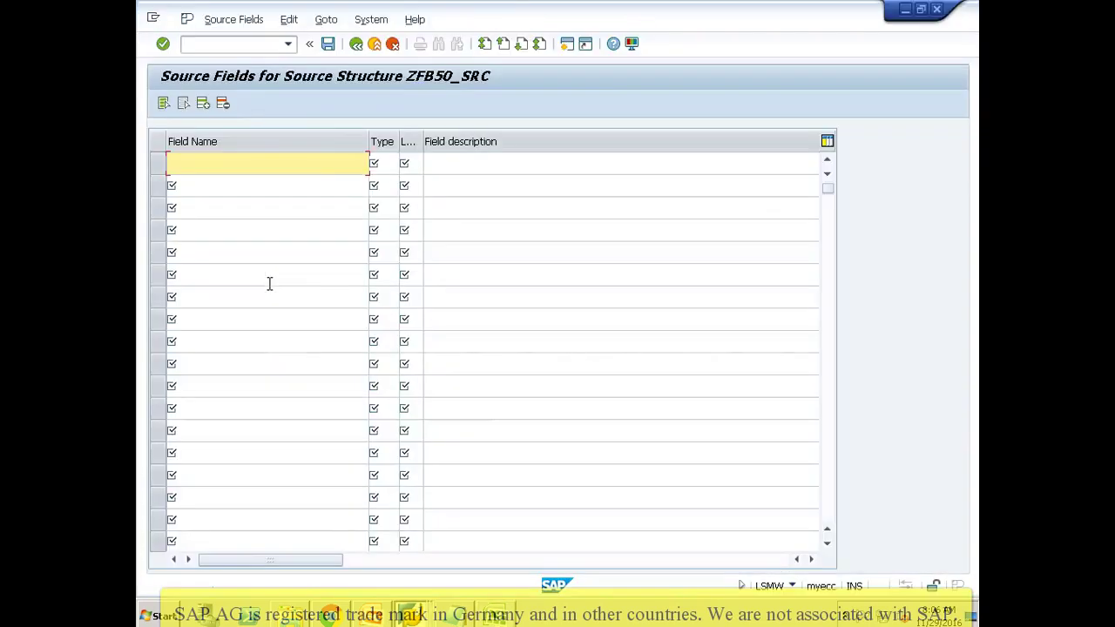
click(386, 164)
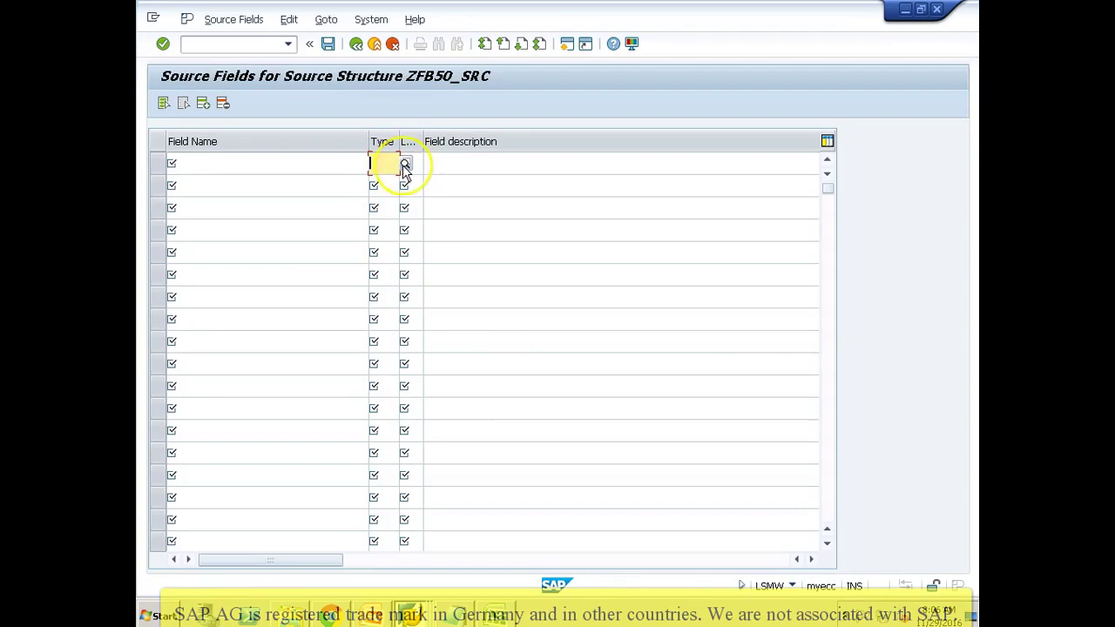
click(405, 168)
click(406, 169)
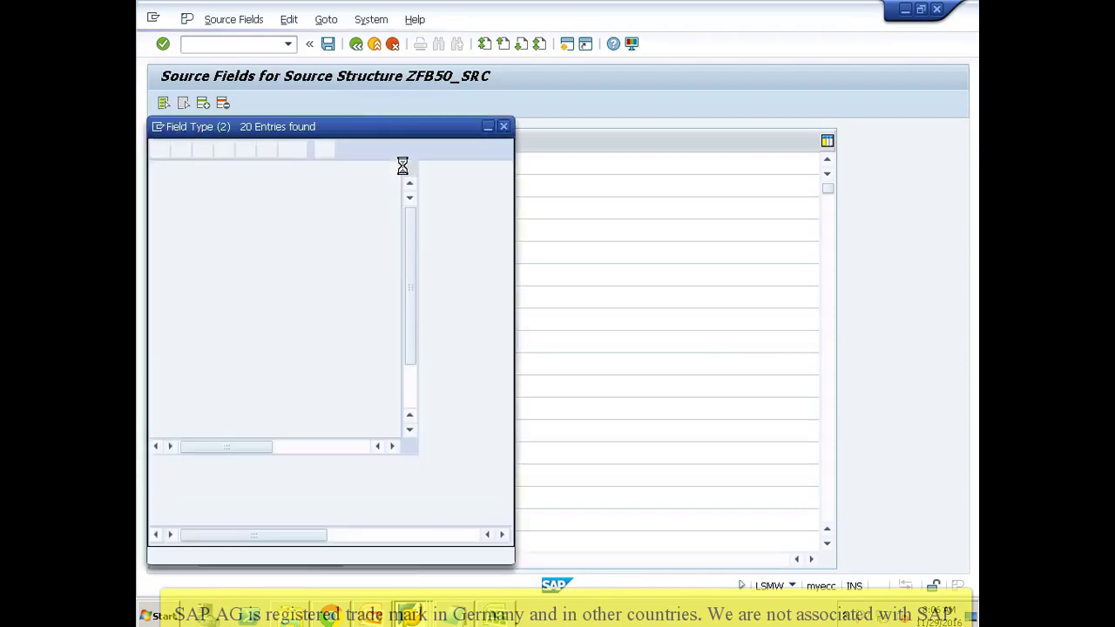
click(174, 233)
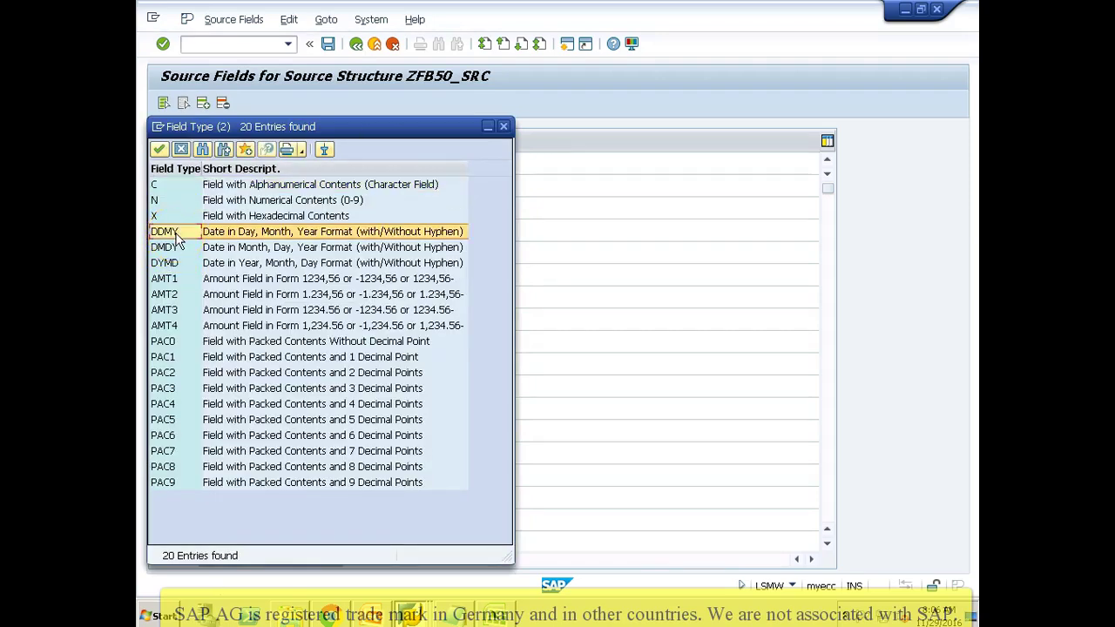
click(175, 235)
click(165, 248)
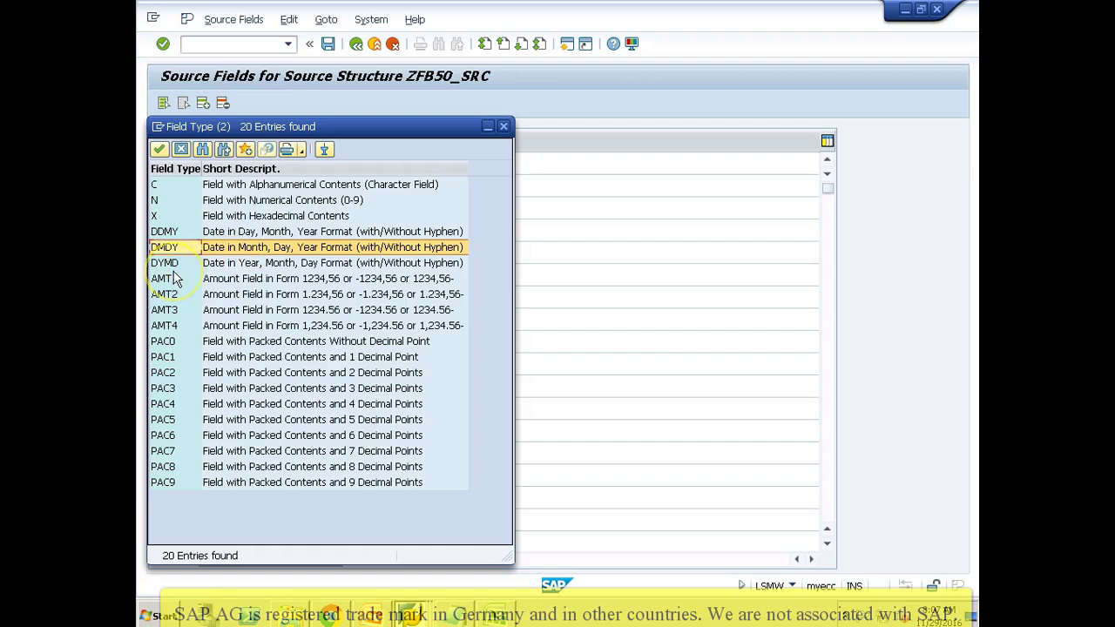
click(167, 233)
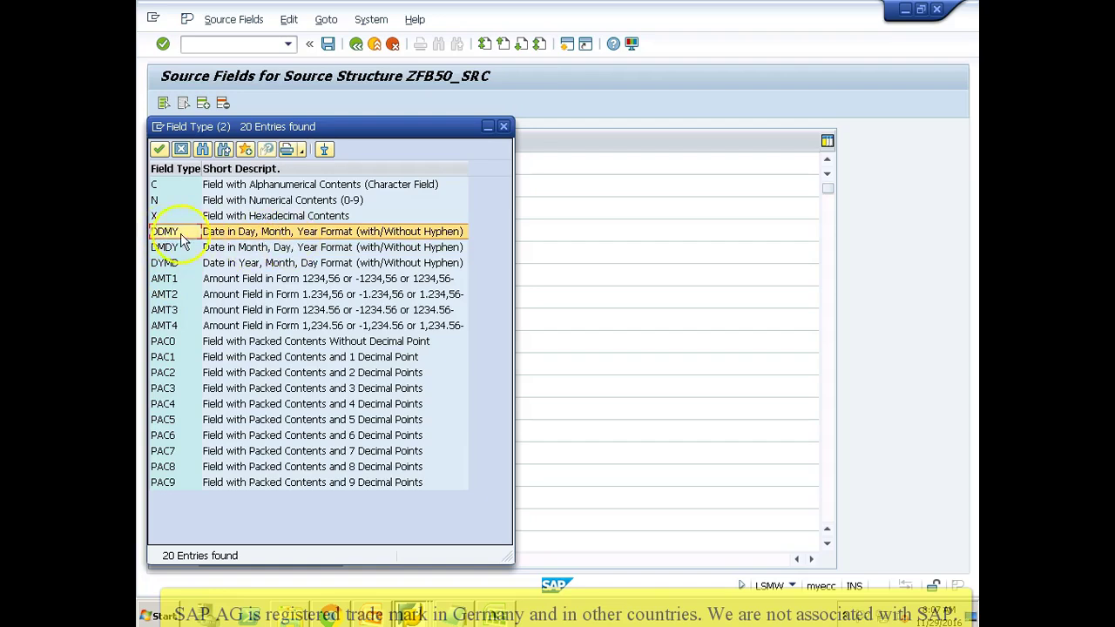
double_click(172, 232)
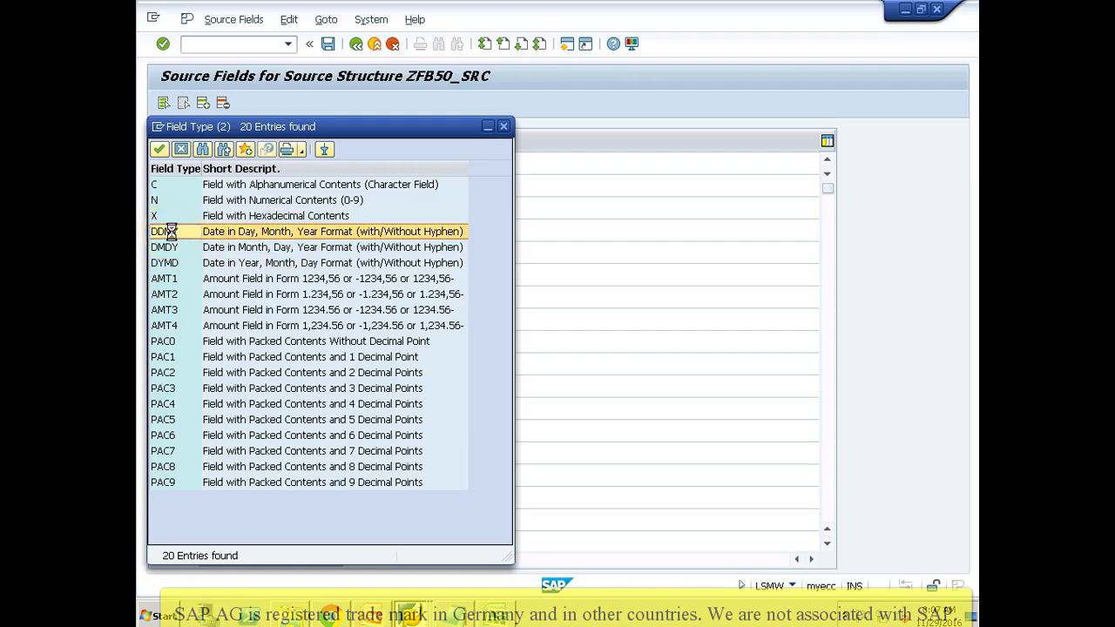
Step: Switch to the Excel workbook and set the types of BLDAT and BUDAT to DDMY and of WAERS to C
key(alt+Tab)
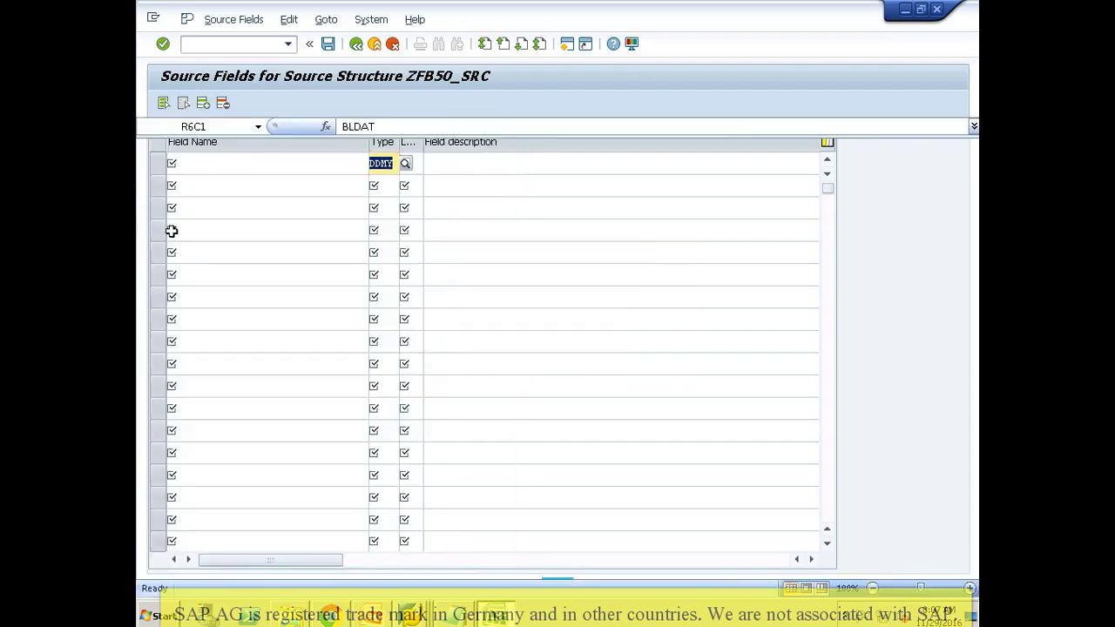
key(Right)
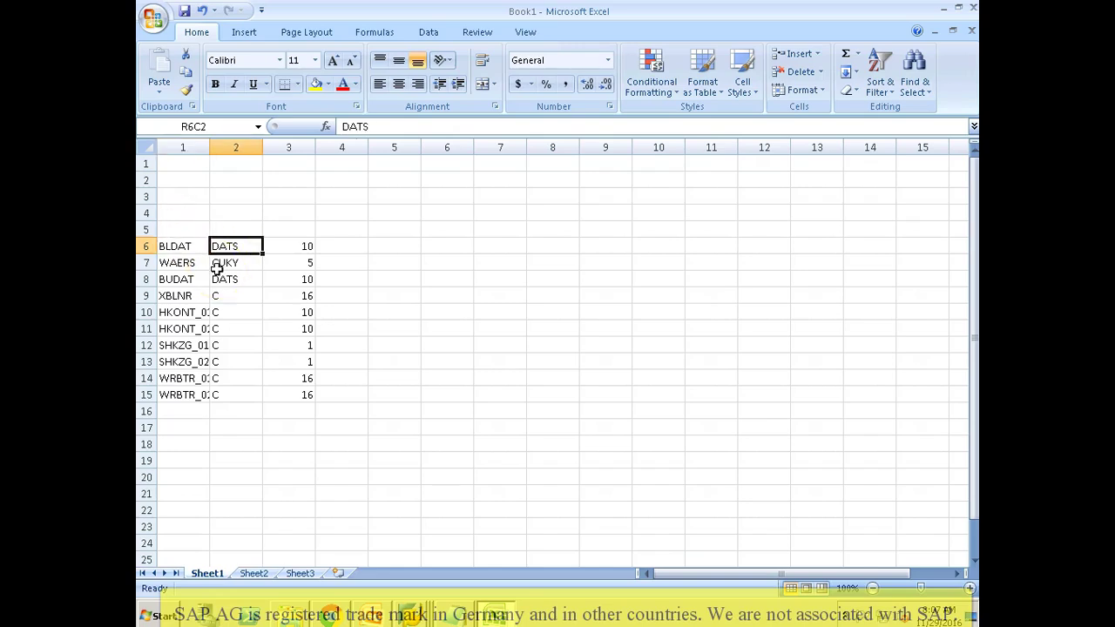
text(DDMY)
key(Return)
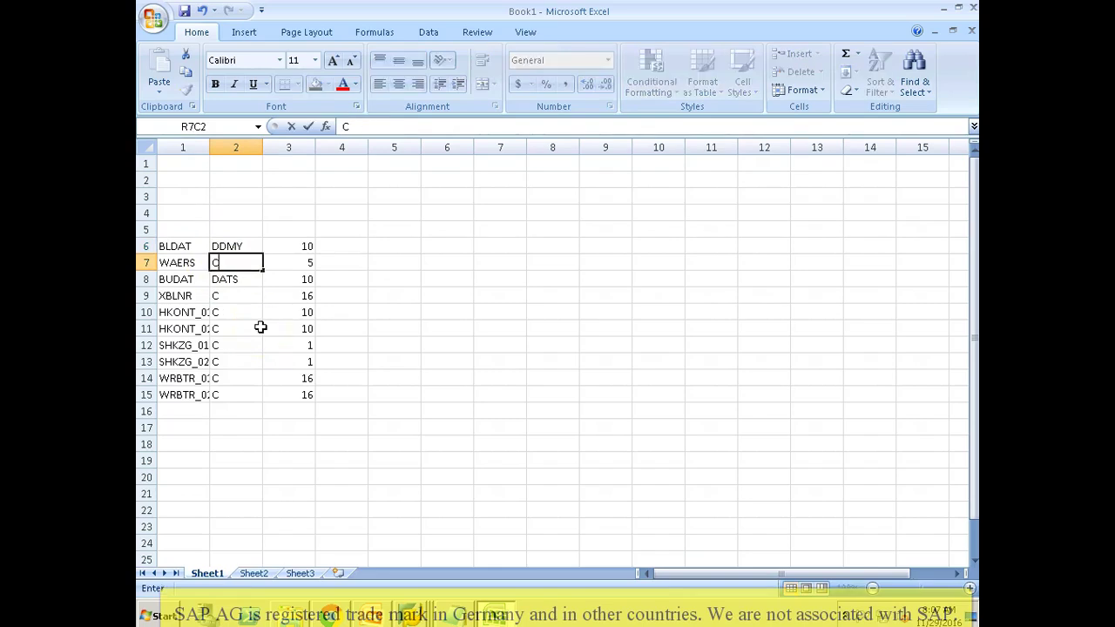
key(Return)
text(DDMY)
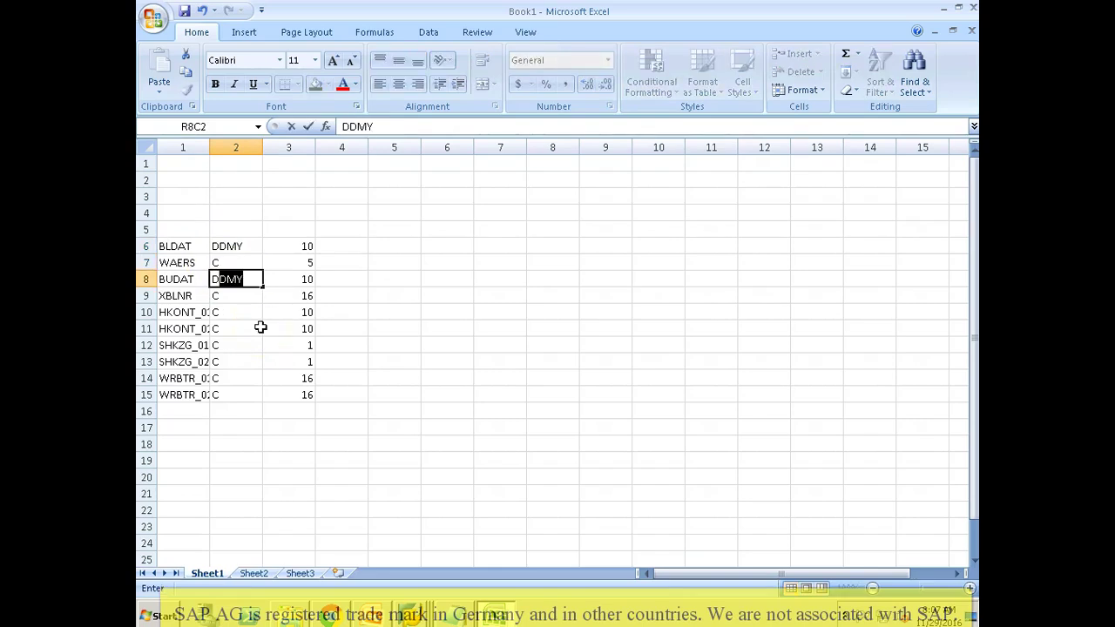
key(Return)
Step: Copy the names, types and lengths of all fields from BLDAT through WRBTR_02
key(Up)
key(Up)
key(Up)
key(Left)
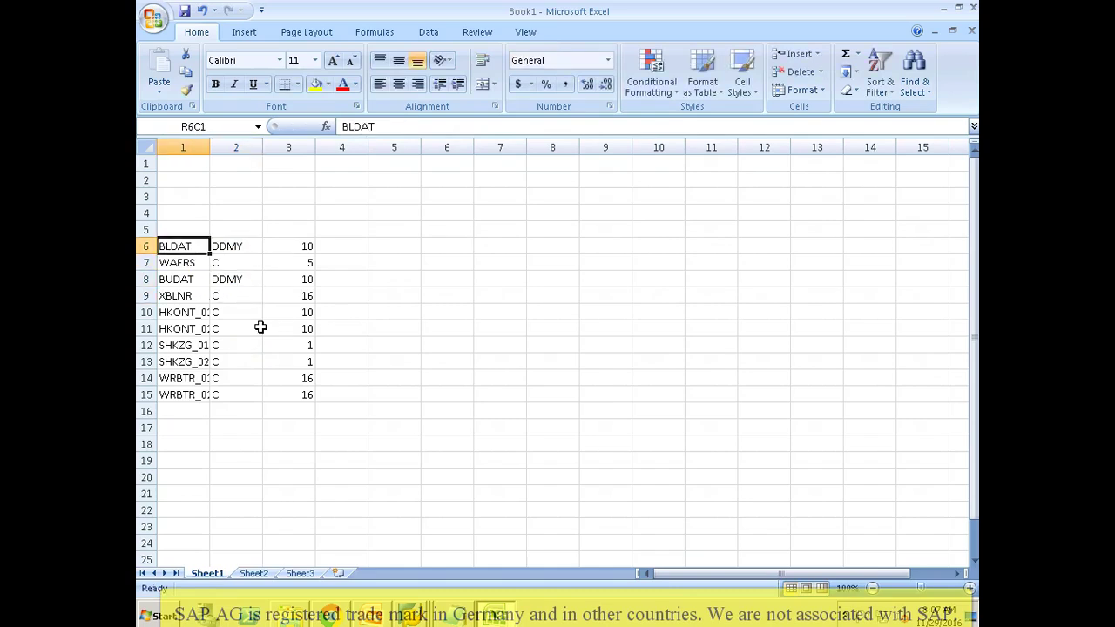
key(shift+Right)
key(shift+Right)
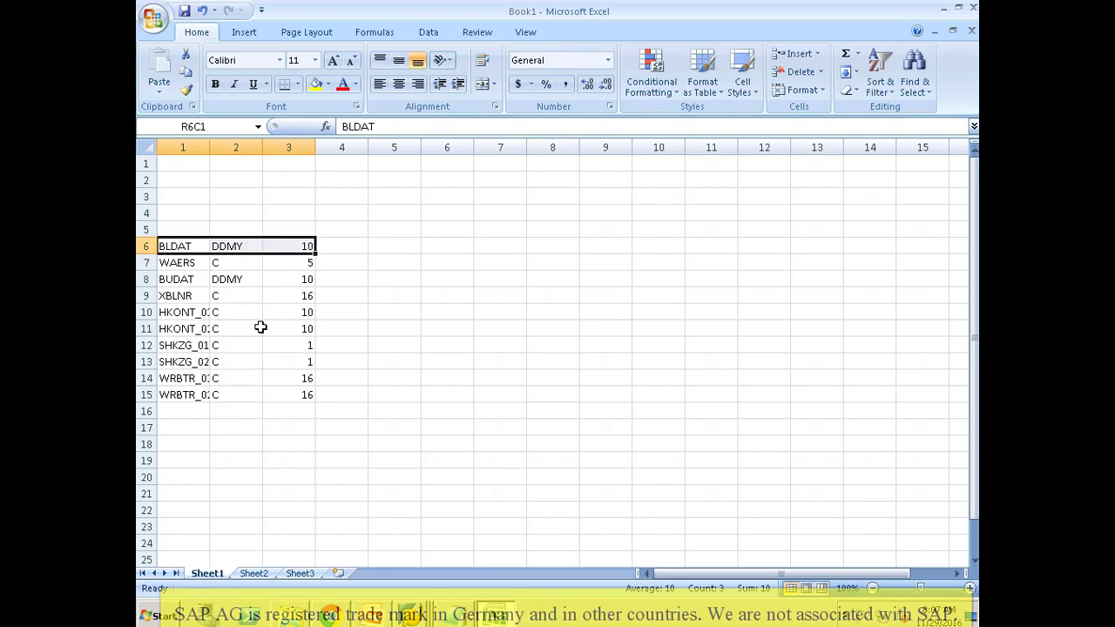
key(ctrl+shift+Down)
key(ctrl+c)
Step: Switch to the LSM Workbench, paste the copied list from the first field name row of ZFB50_SRC, and save before returning to the source fields overview
key(alt+Tab)
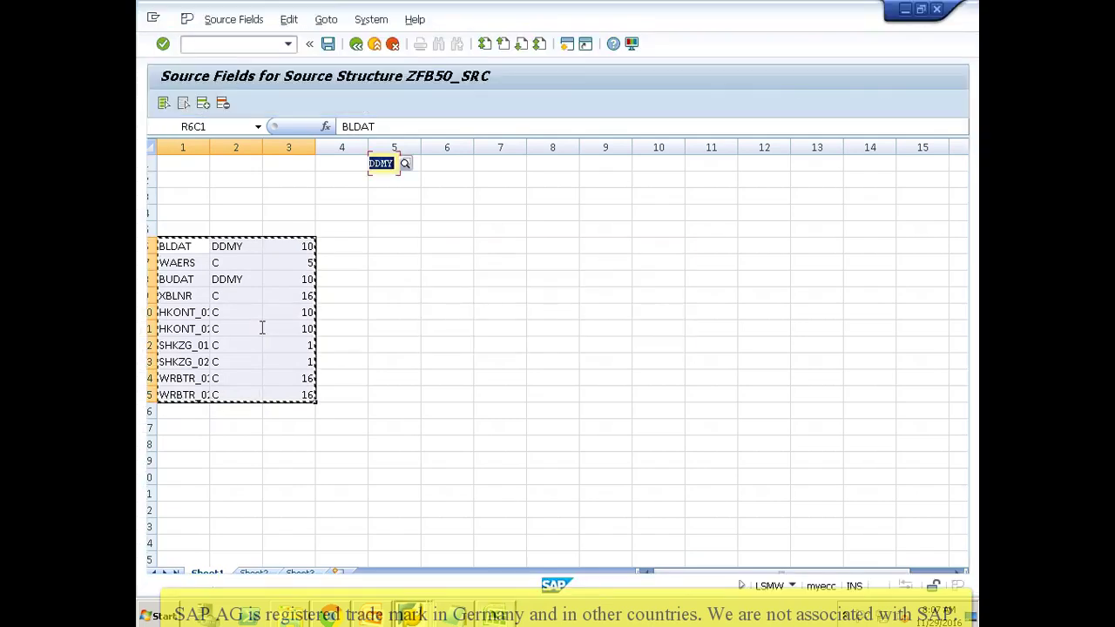
click(216, 166)
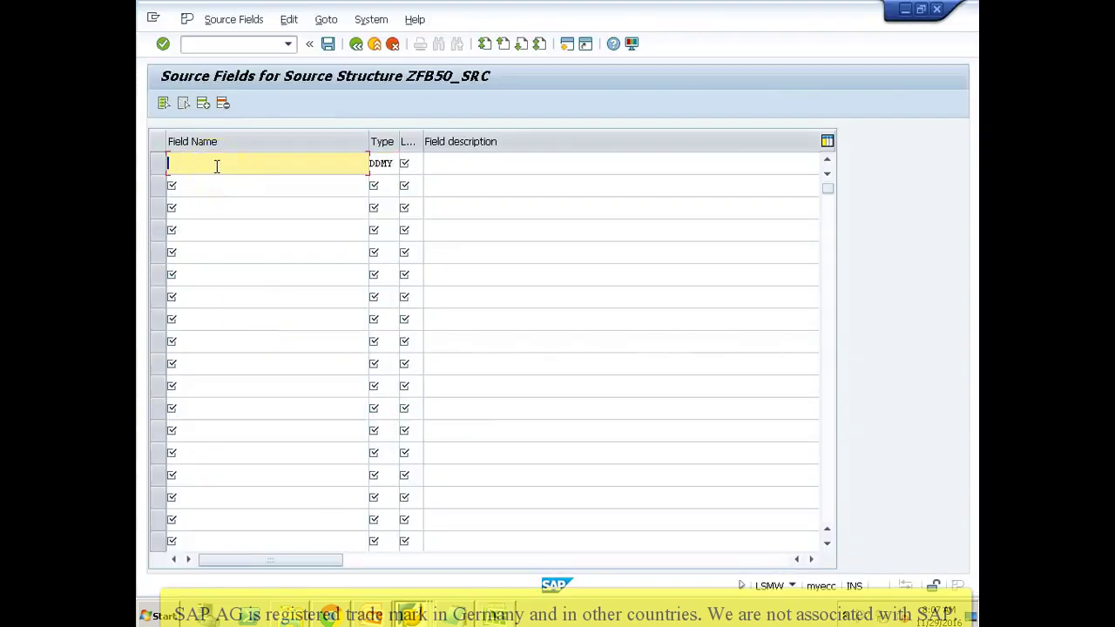
key(ctrl+v)
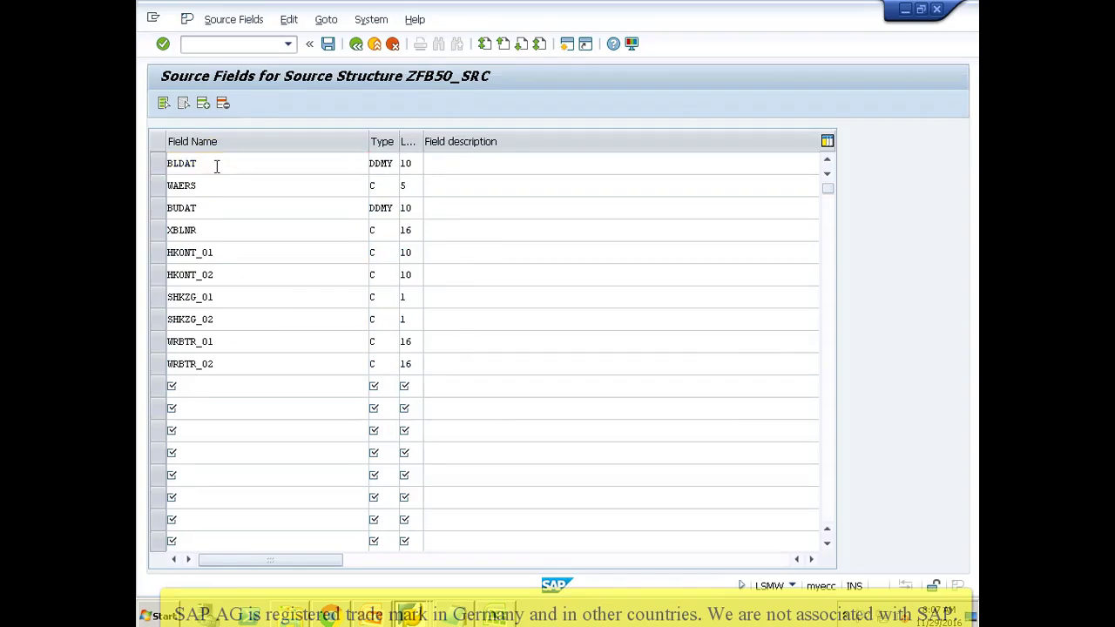
key(Return)
click(327, 47)
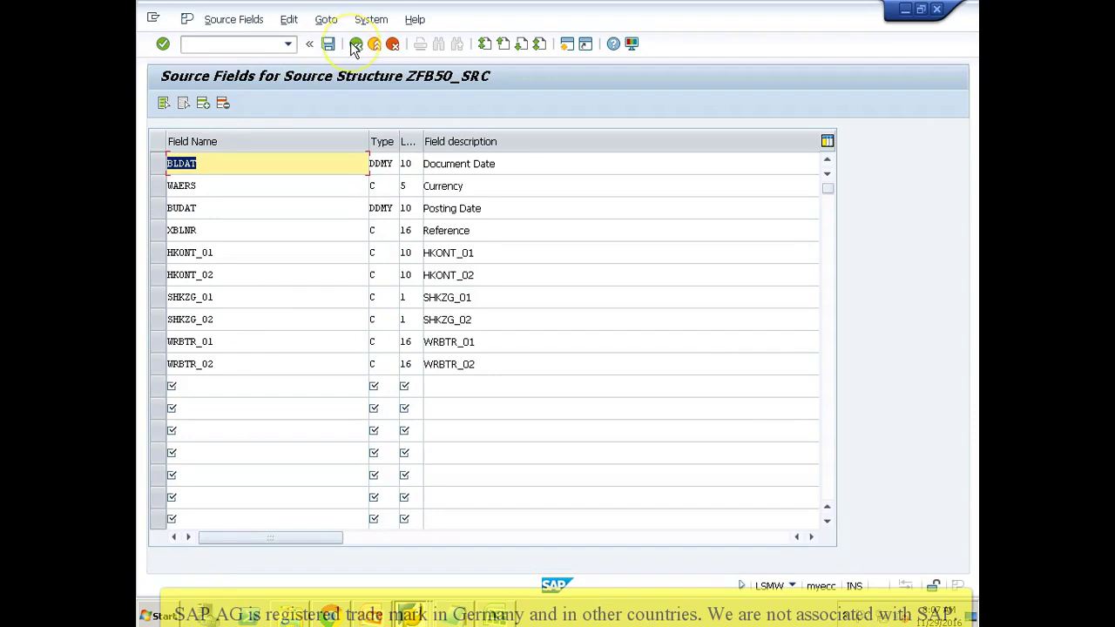
click(357, 46)
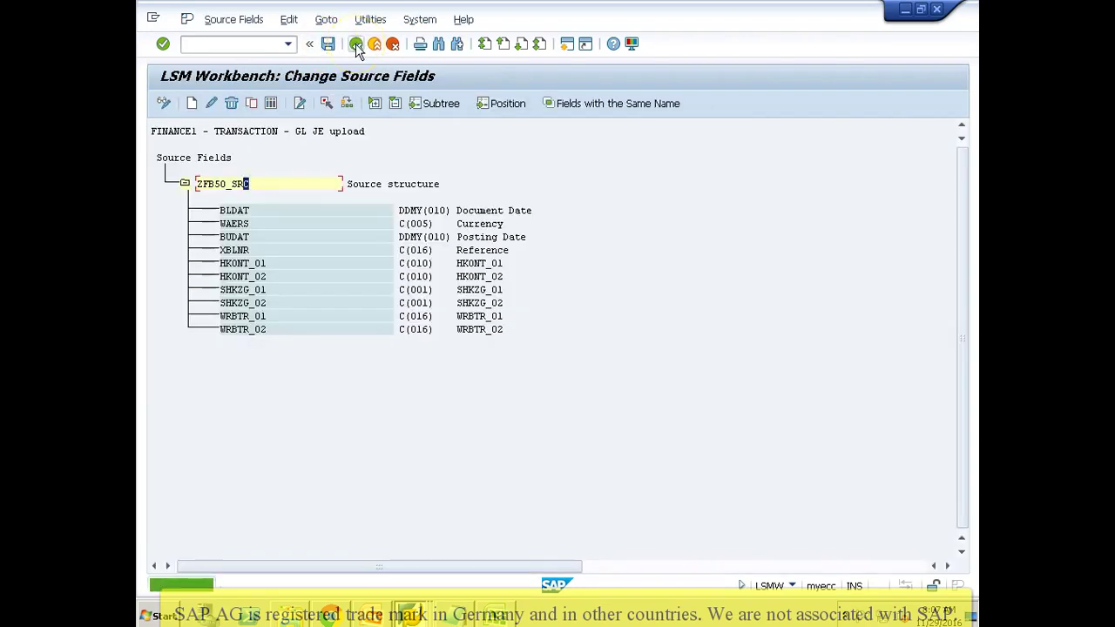
Step: Return to the process steps, open the source fields of ZFB50_SRC to review the HKONT_01 and HKONT_02 entries, and go back
click(356, 45)
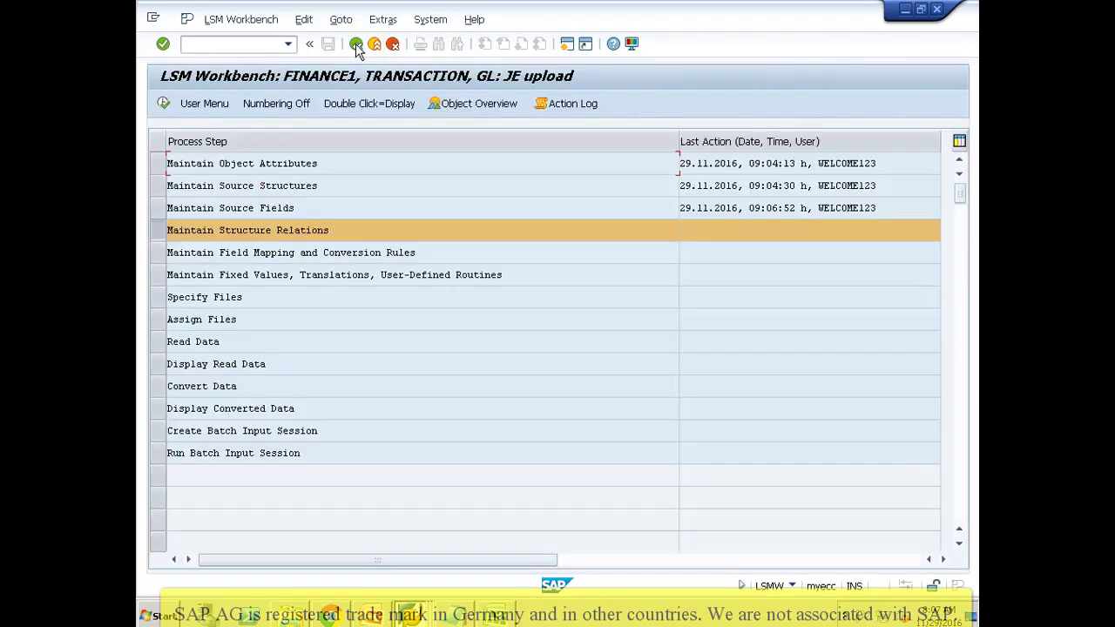
click(157, 209)
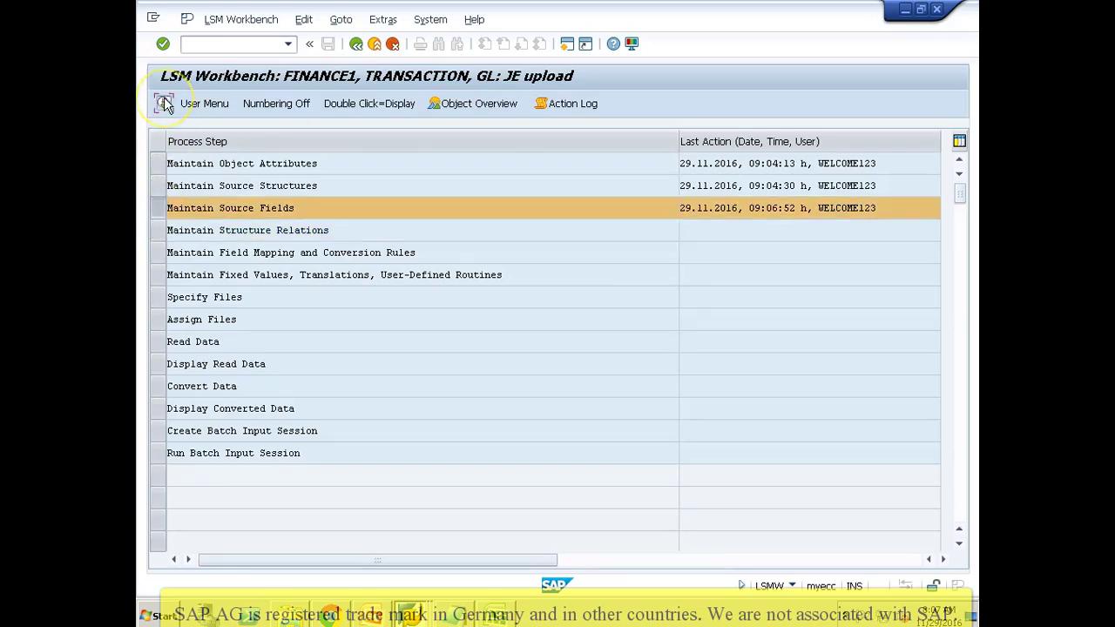
click(163, 103)
click(258, 263)
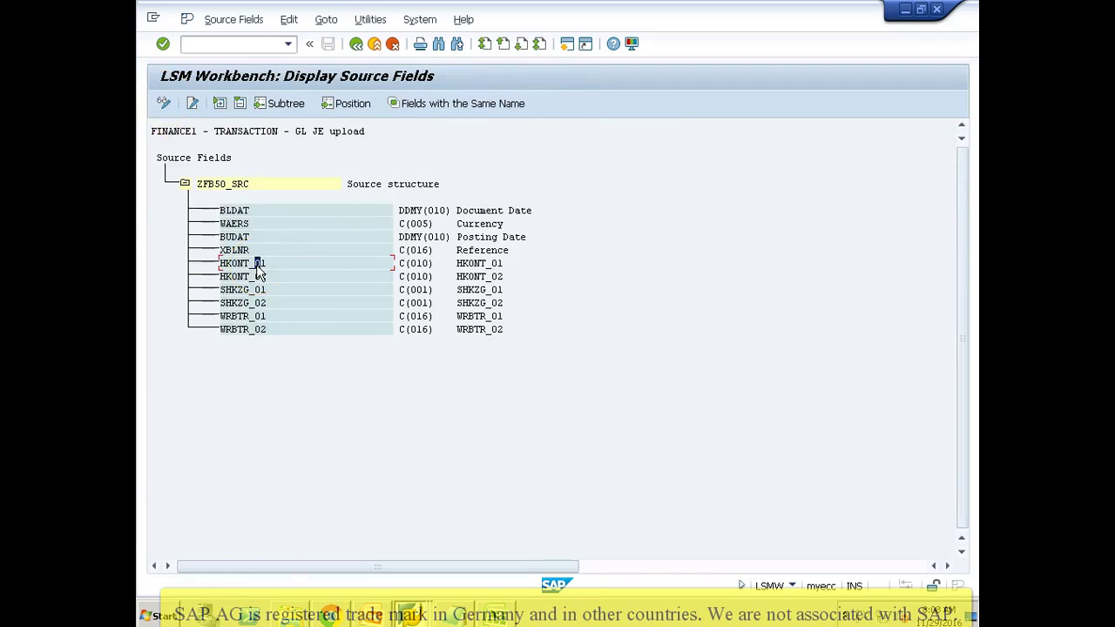
click(246, 265)
click(252, 278)
click(254, 265)
click(356, 44)
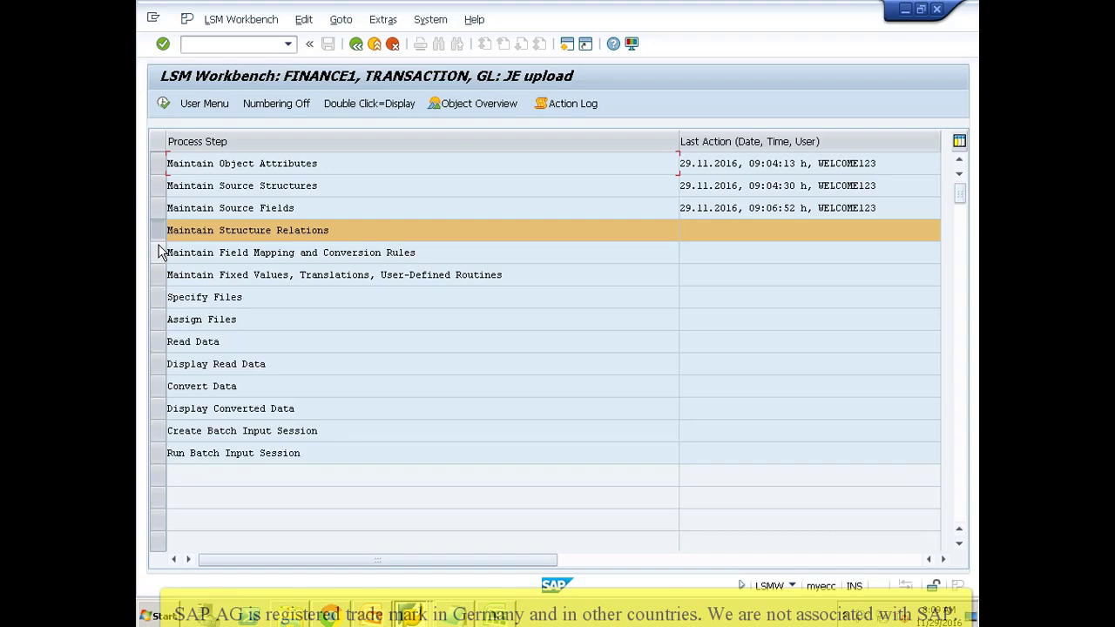
Step: Open Maintain Structure Relations in change mode, save the relation between ZFB50 and ZFB50_SRC, and return to the process steps
click(162, 104)
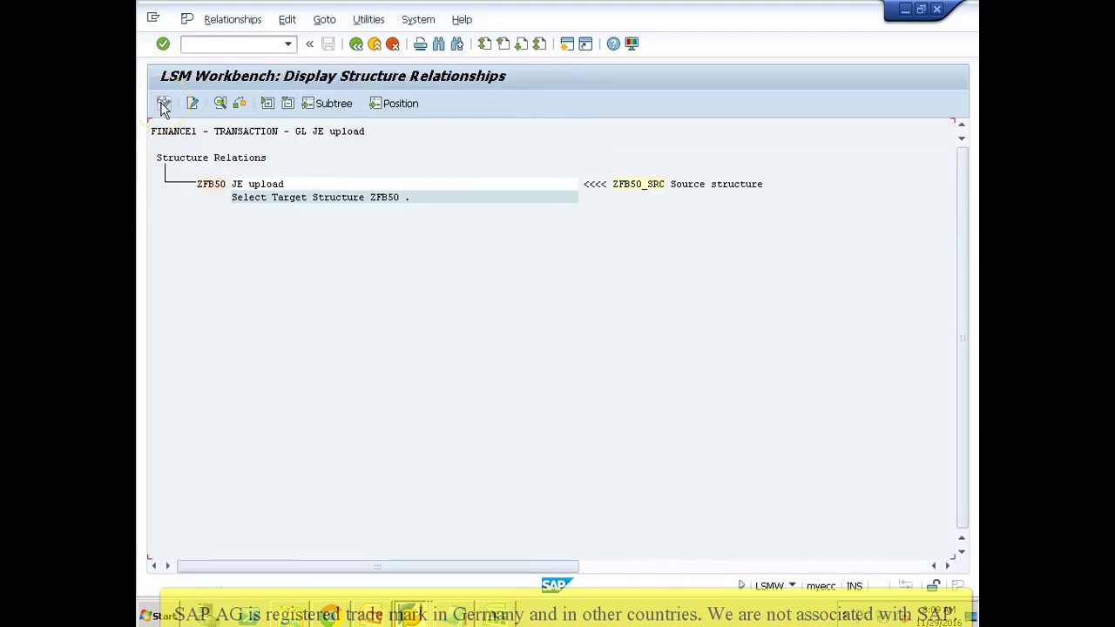
click(327, 44)
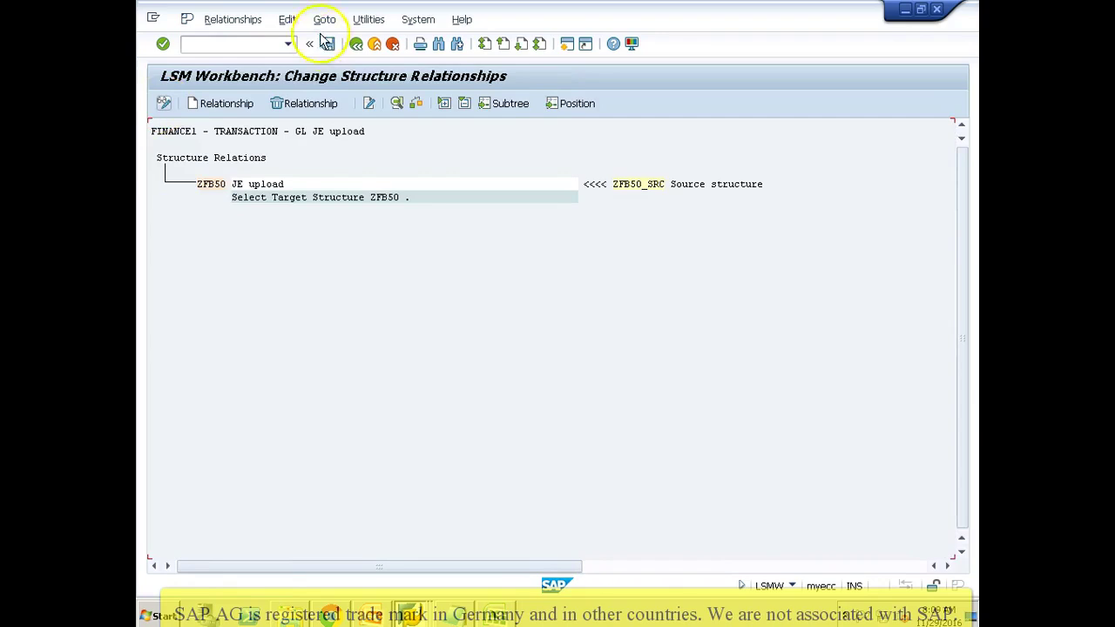
click(358, 44)
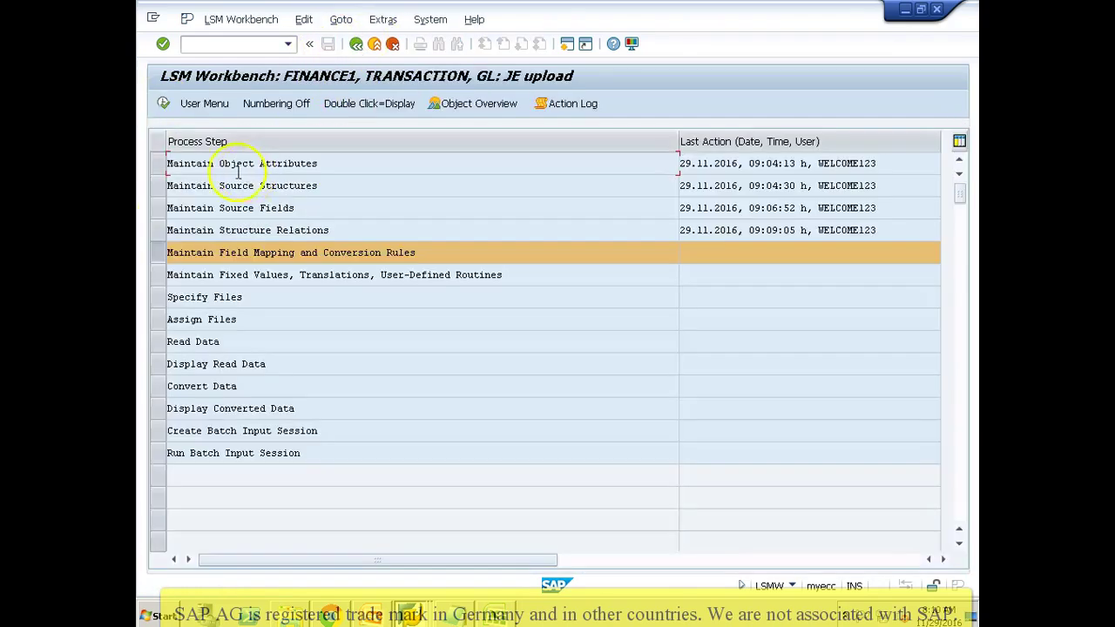
Step: Open the field mapping and conversion rules in change mode and start auto field mapping with same-name matching, MOVE rule and confirmation
click(163, 104)
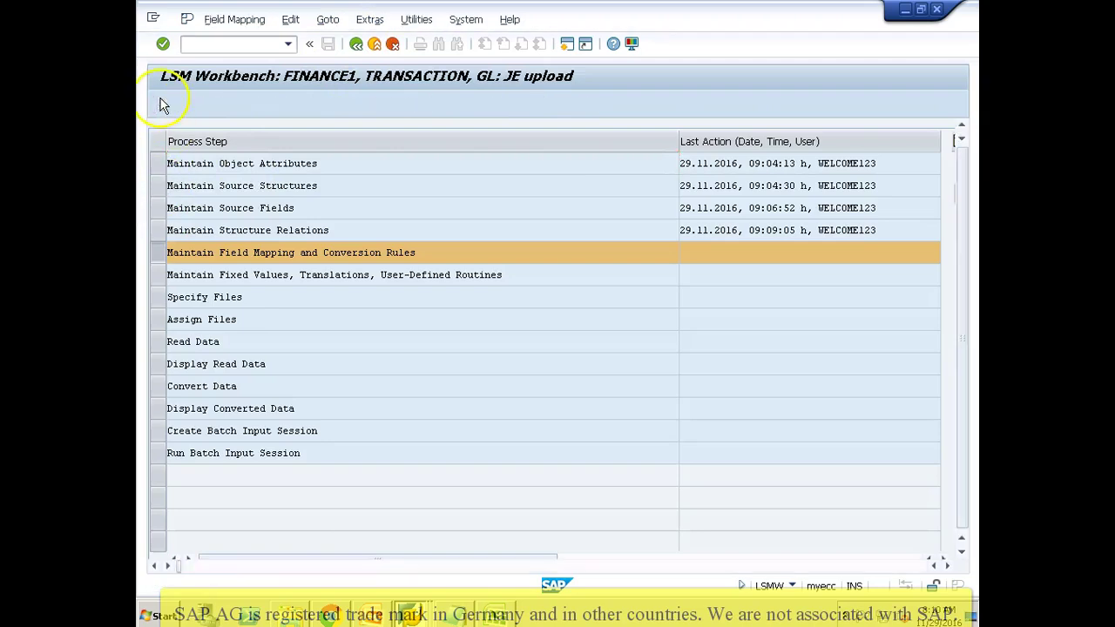
click(163, 103)
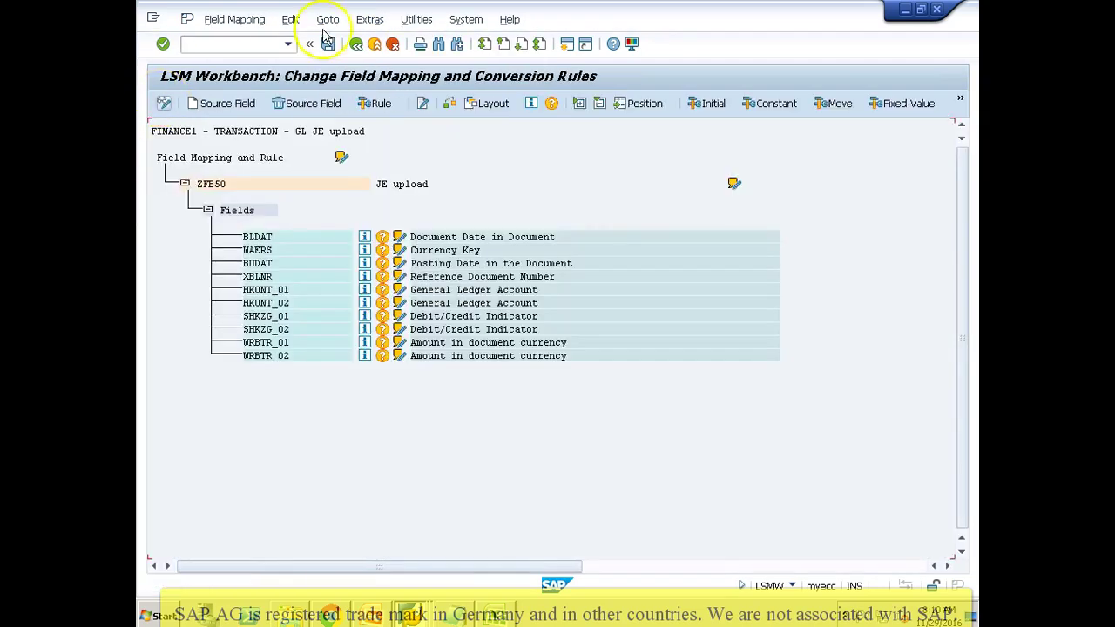
click(369, 19)
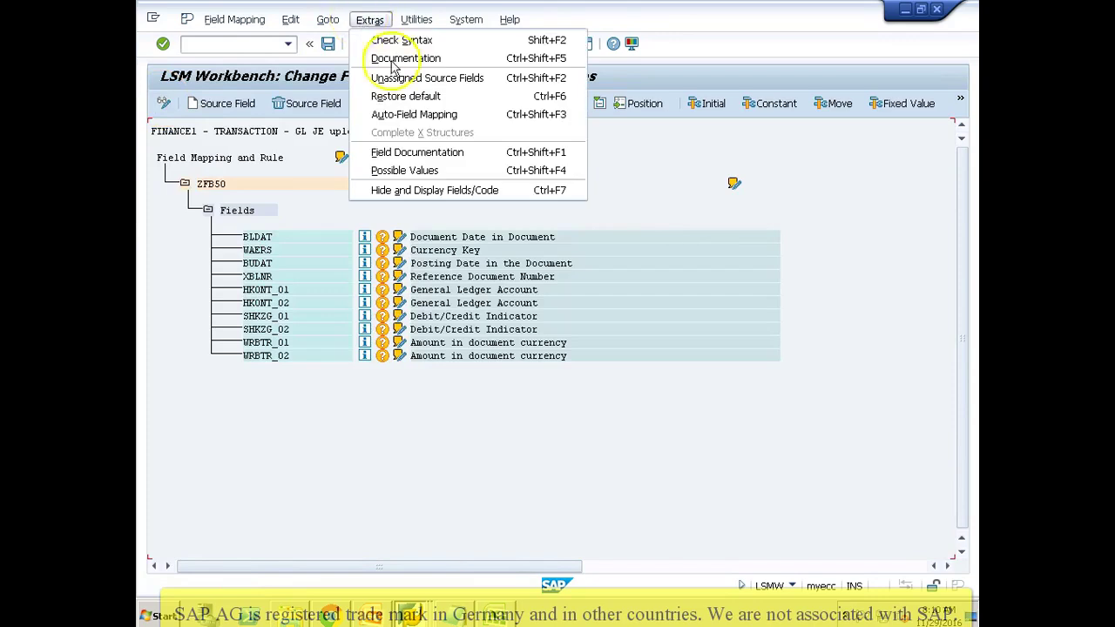
click(401, 114)
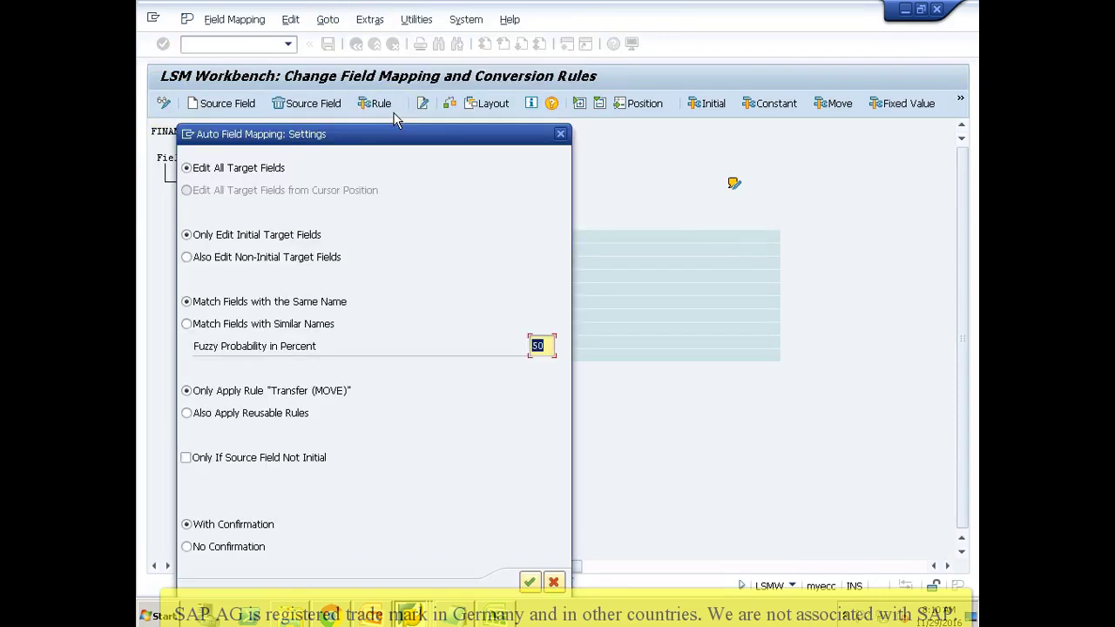
click(528, 581)
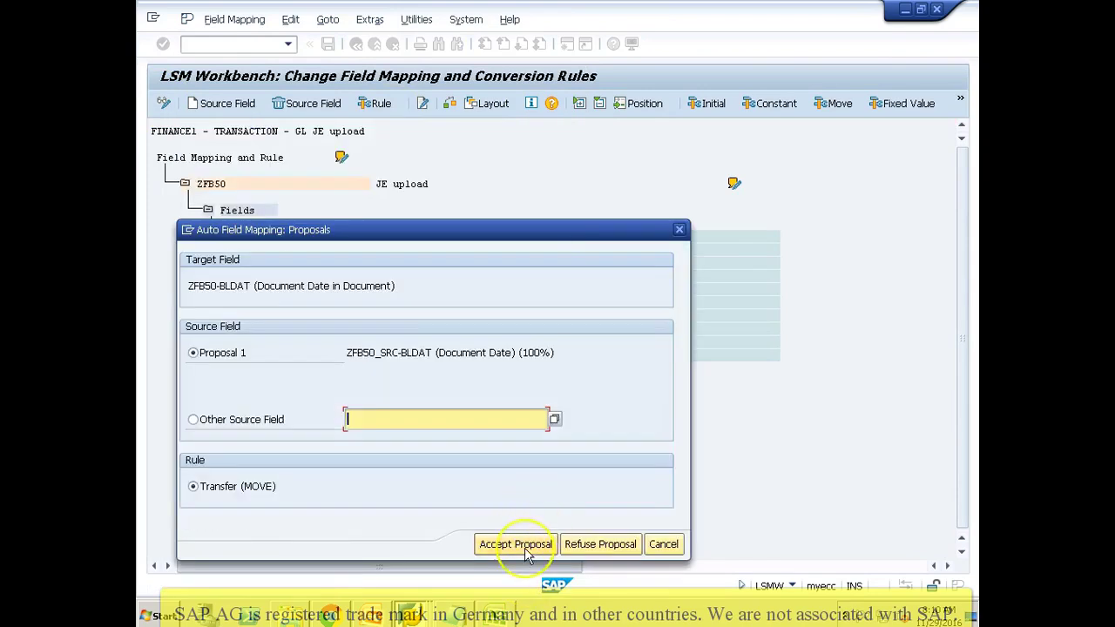
Step: Accept the mapping proposals for BLDAT, WAERS and BUDAT, using the DDMMYYYY date rule for both date fields
click(522, 547)
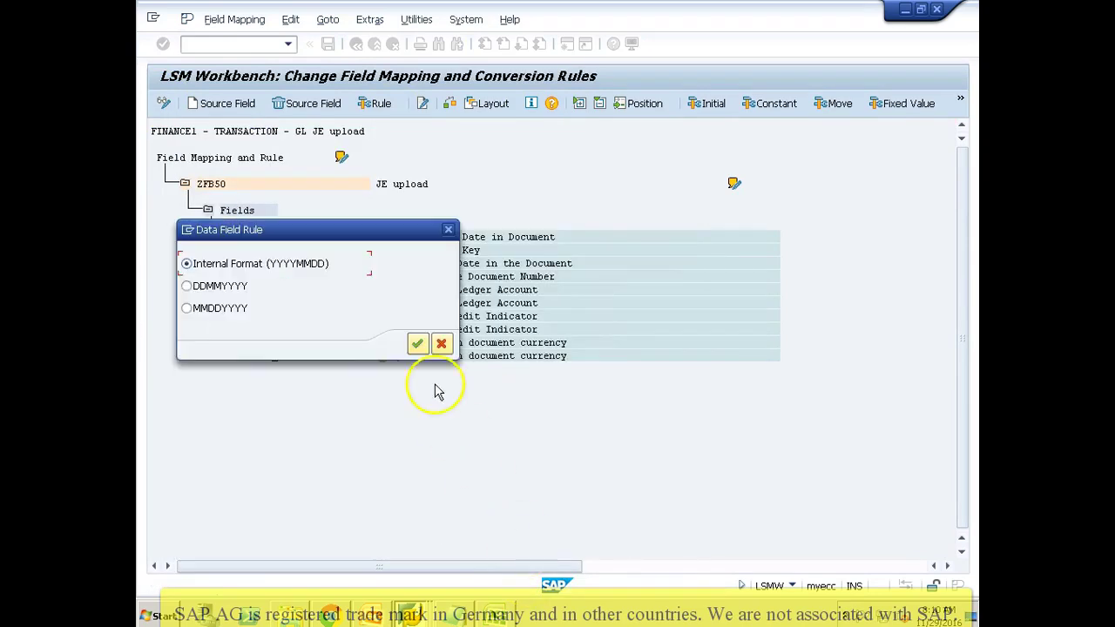
click(186, 287)
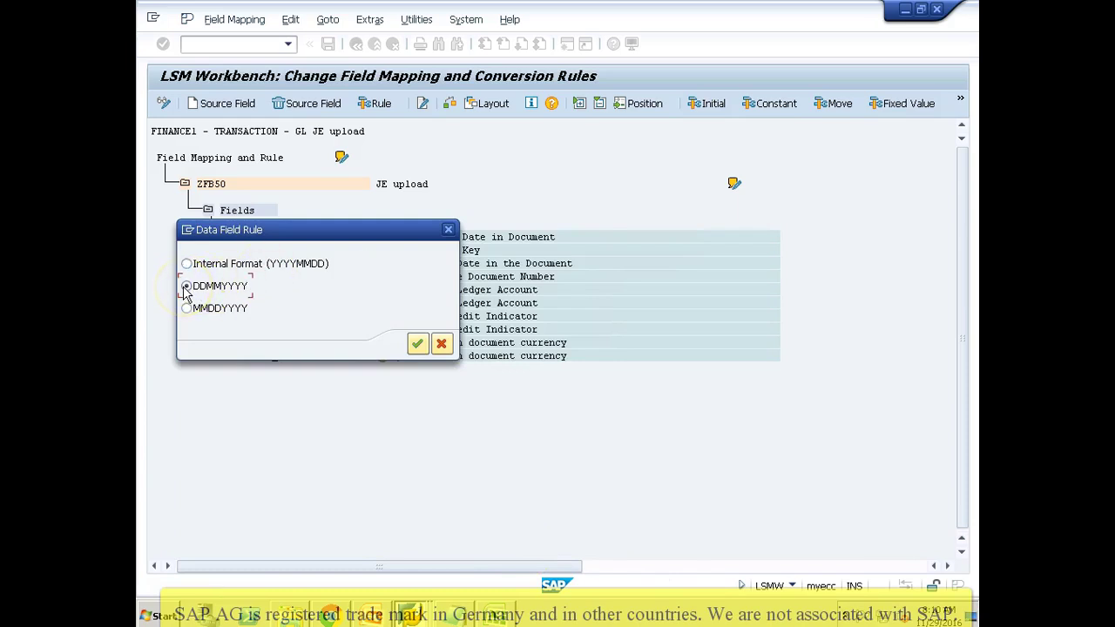
click(417, 345)
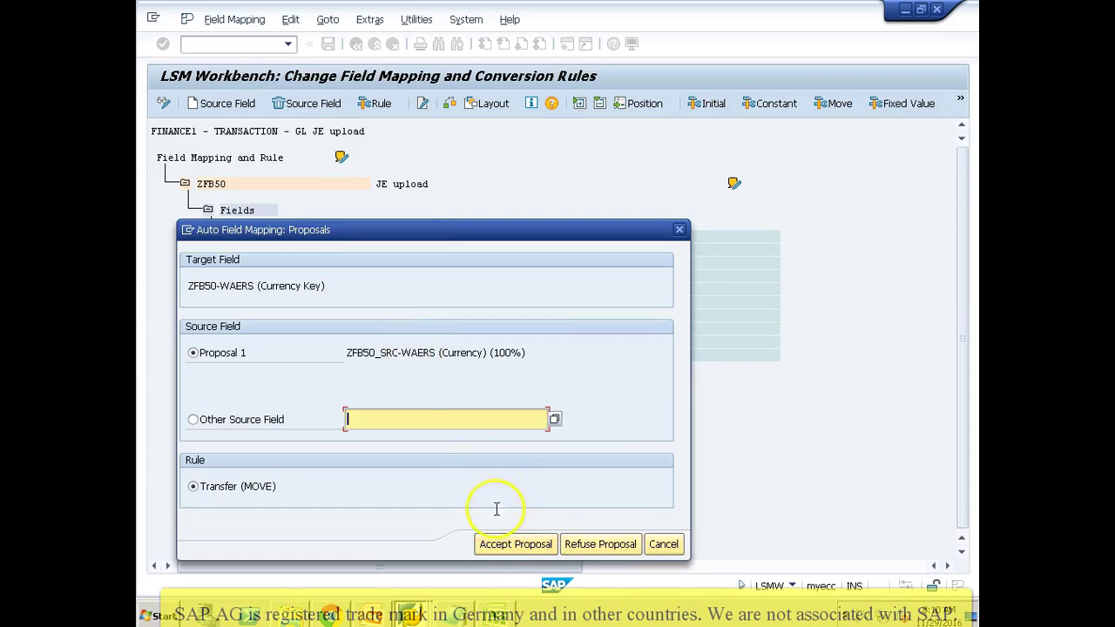
click(512, 545)
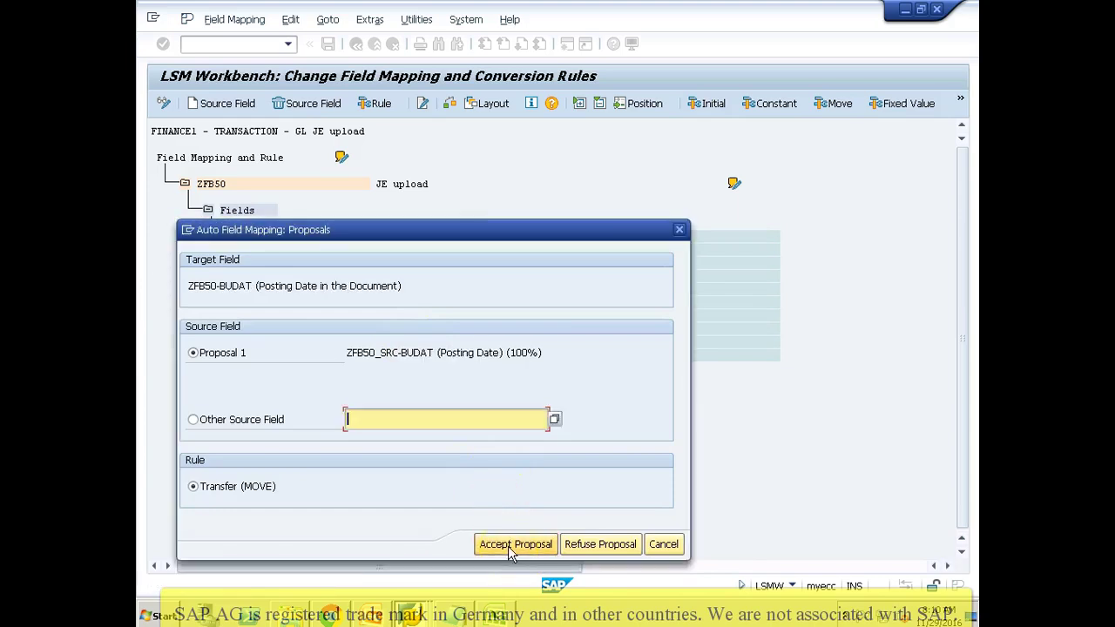
click(508, 547)
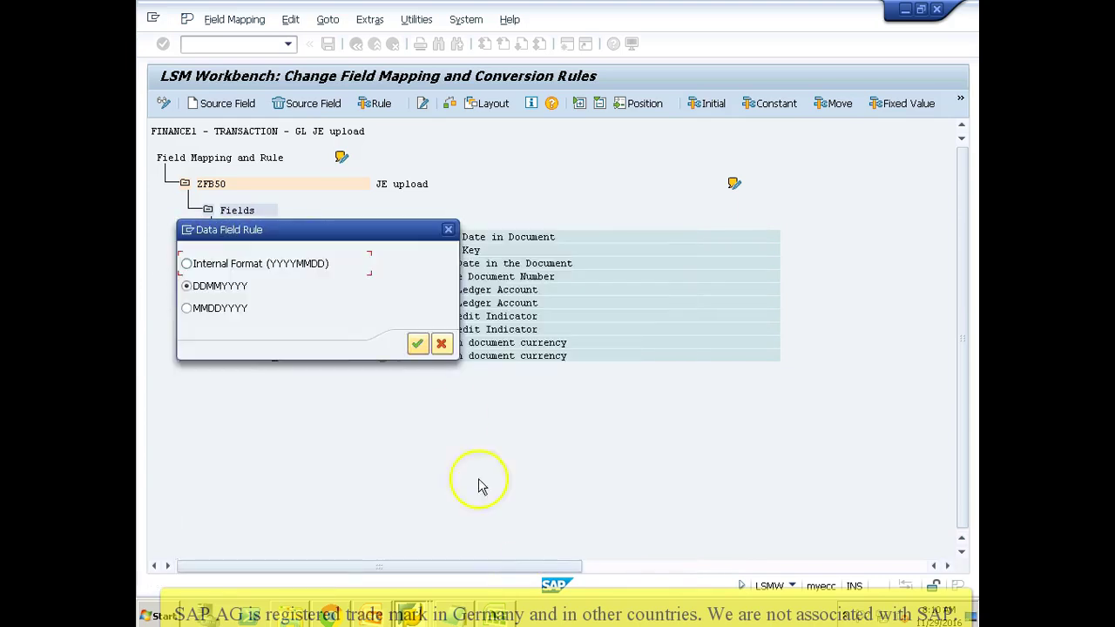
click(416, 346)
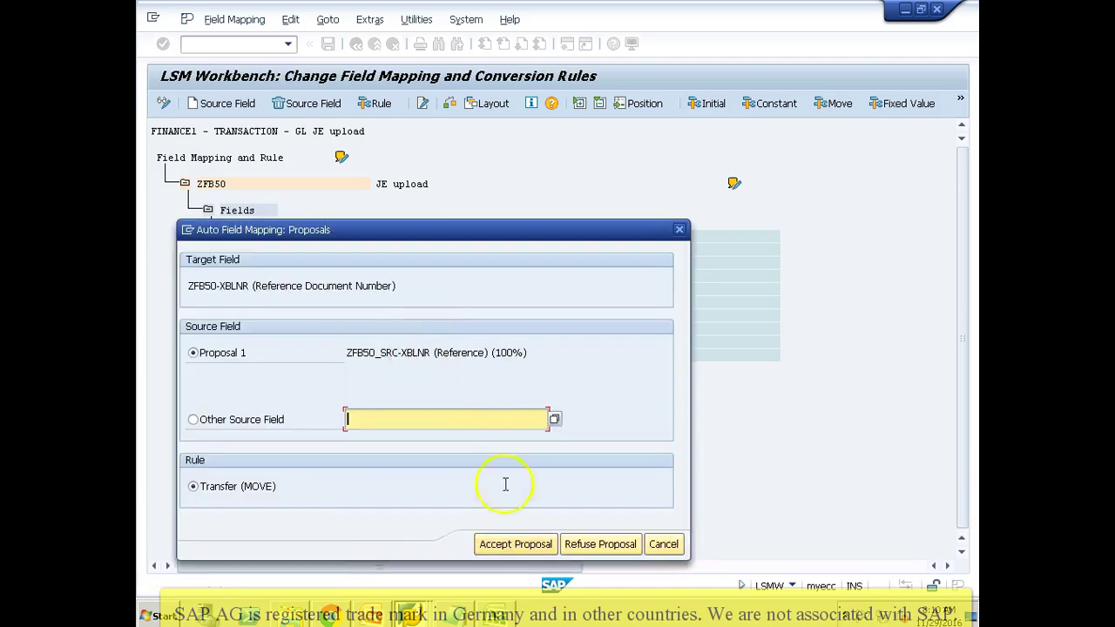
Step: Accept the mapping proposals for the remaining target fields from XBLNR through WRBTR_02 and finish the auto field mapping
click(495, 542)
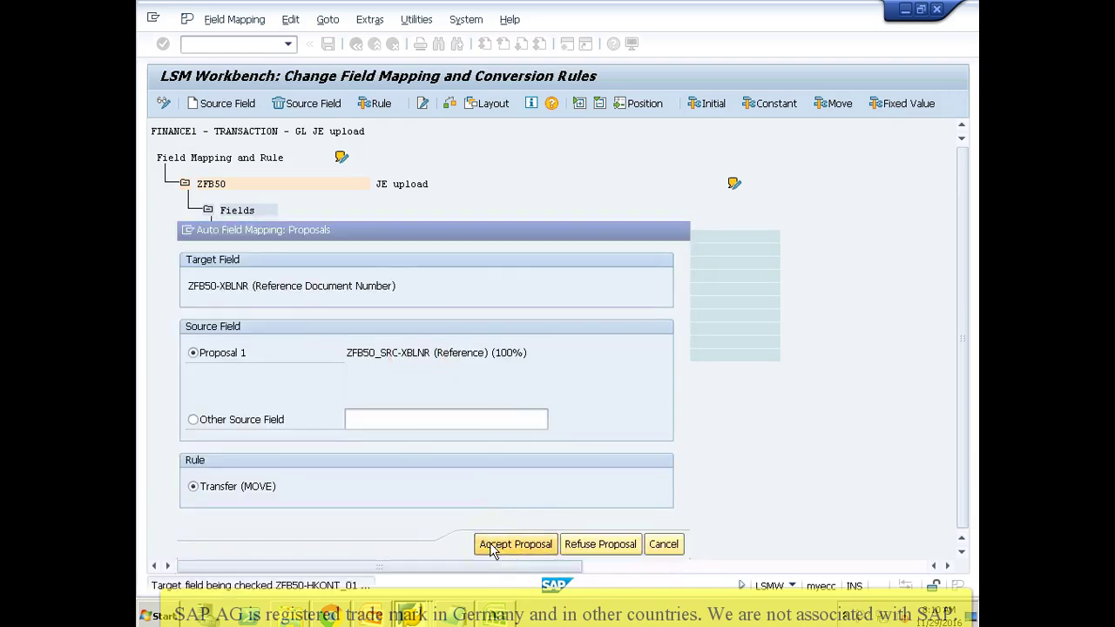
click(493, 545)
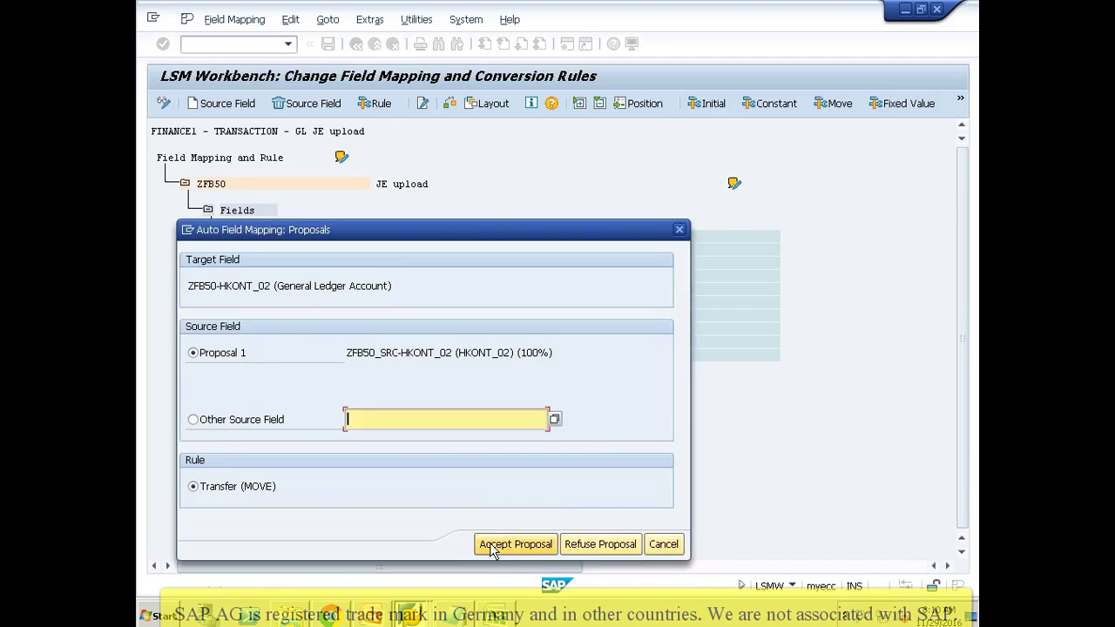
click(493, 547)
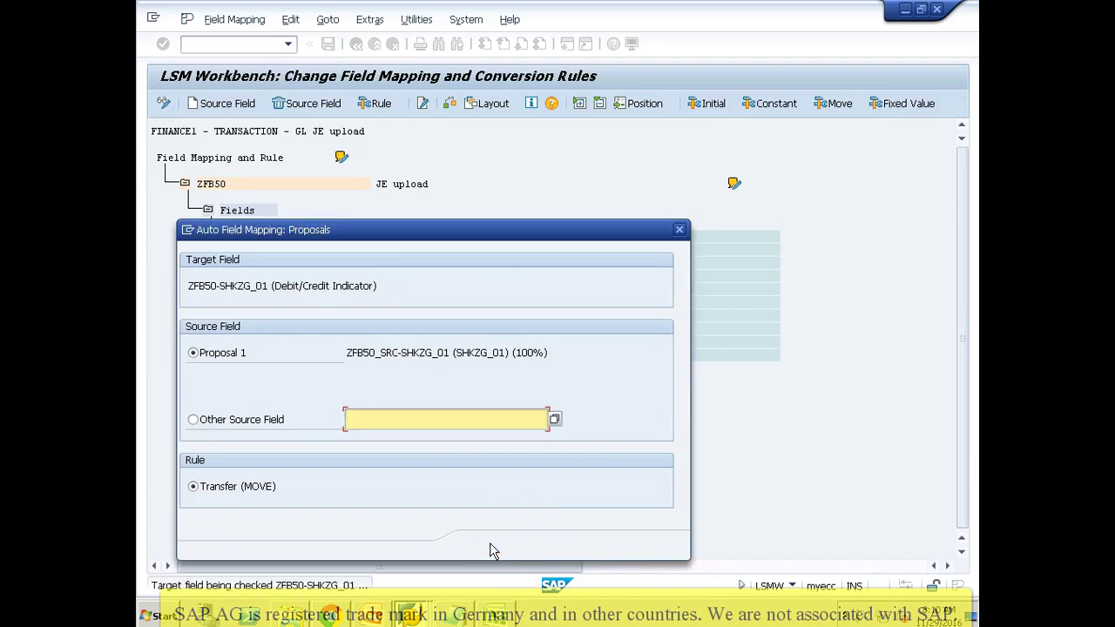
click(493, 547)
click(493, 547)
click(493, 547)
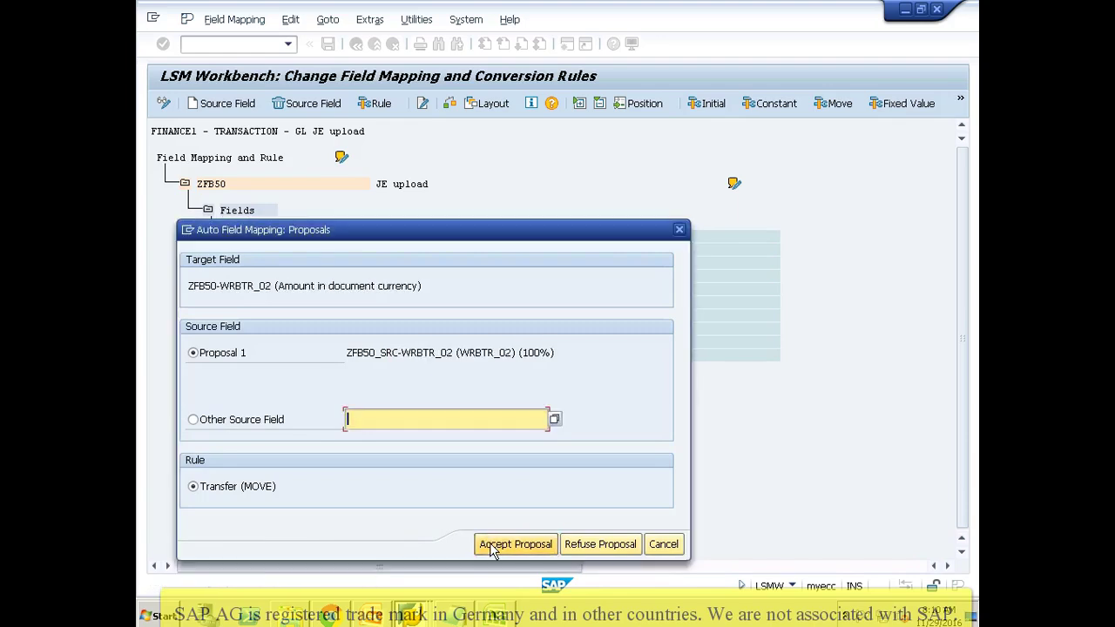
click(493, 547)
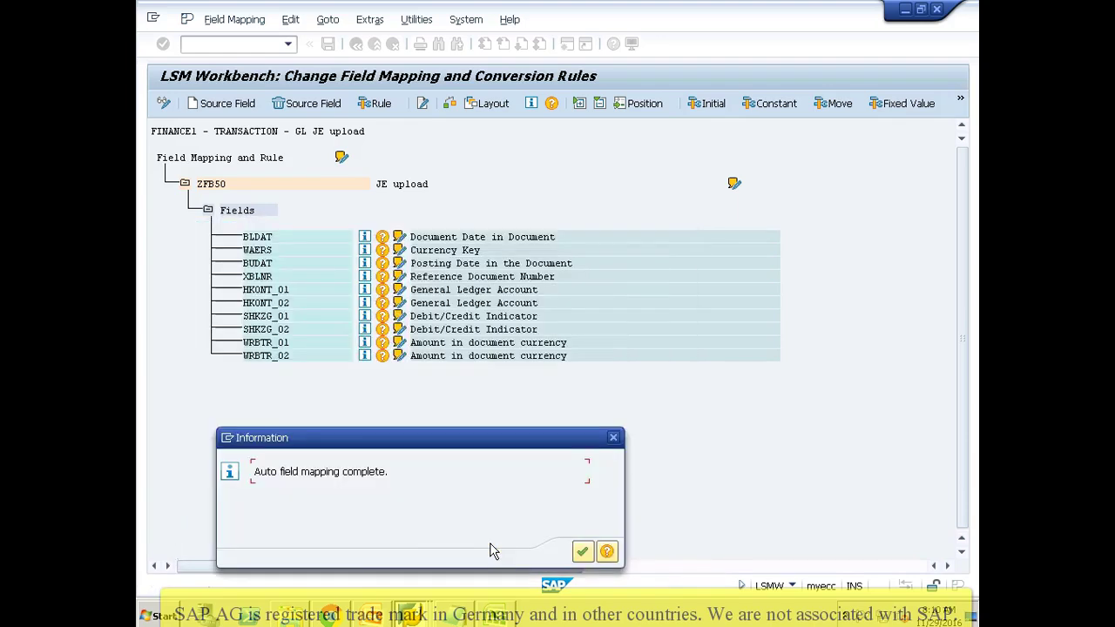
click(585, 554)
click(583, 552)
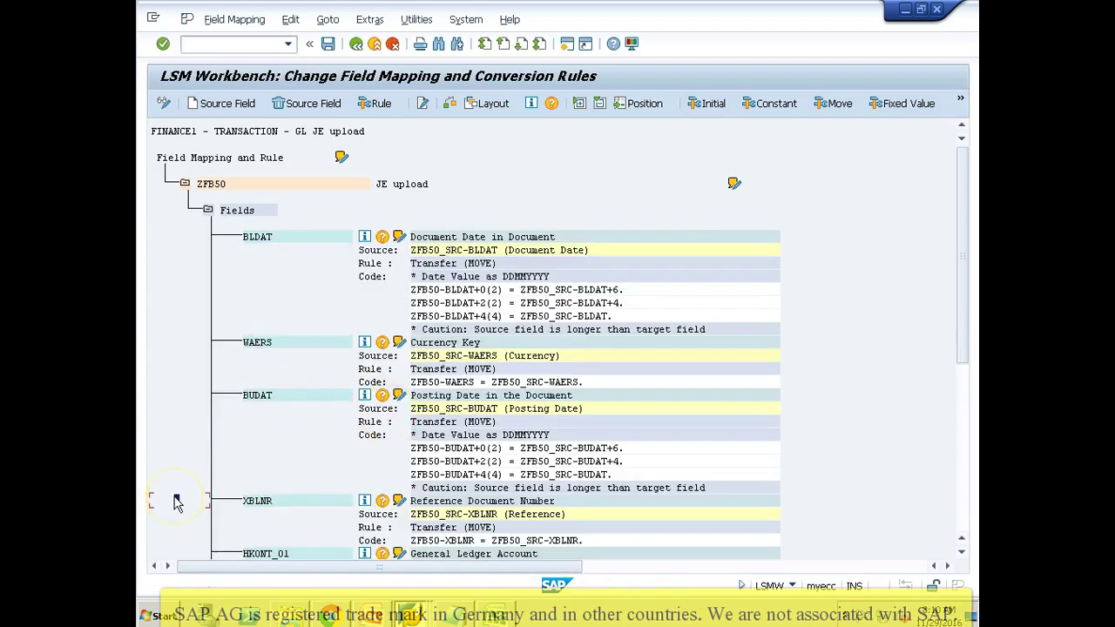
Step: Check the generated mapping rules down to WRBTR_02, save them, and return to the process steps
scroll(174, 503, down, 10)
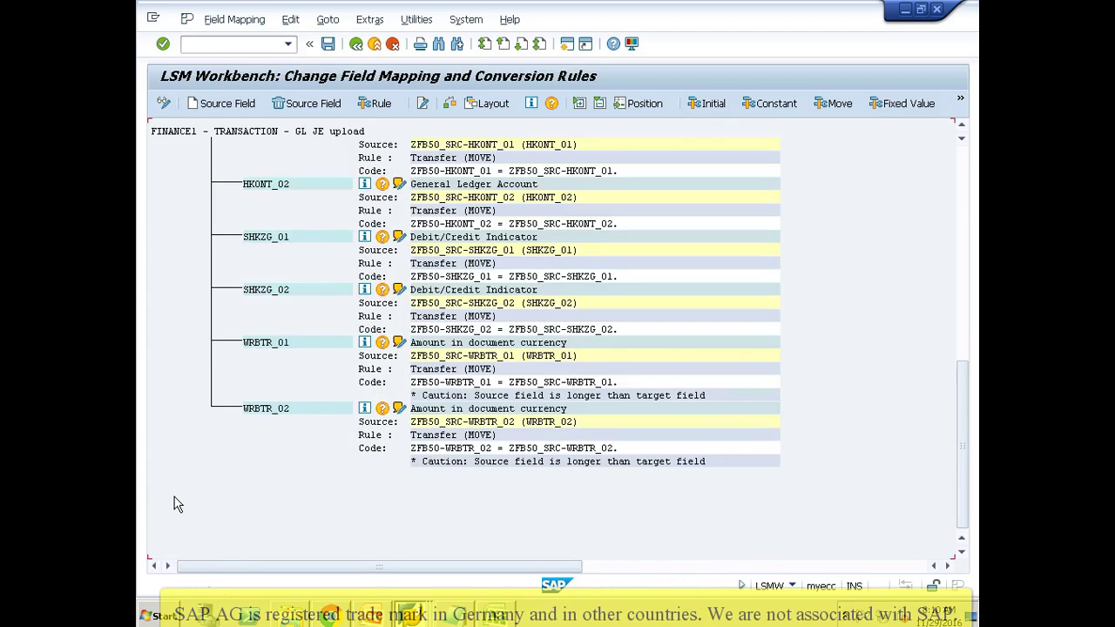
click(280, 237)
click(328, 46)
click(356, 45)
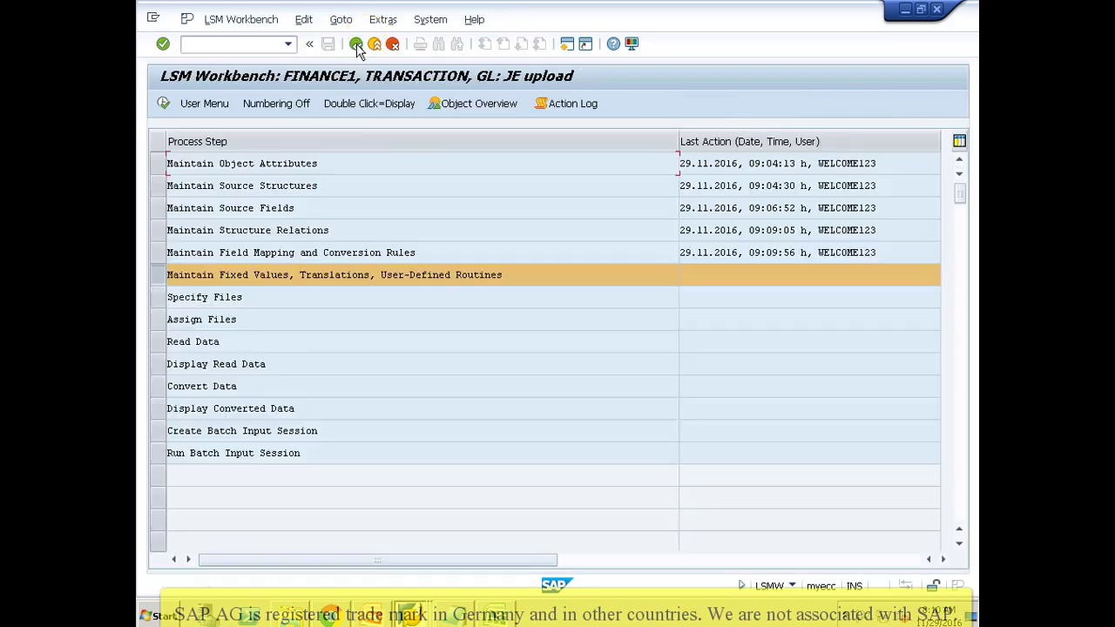
Step: Open the Specify Files process step and switch it to change mode
click(161, 298)
click(163, 103)
click(163, 104)
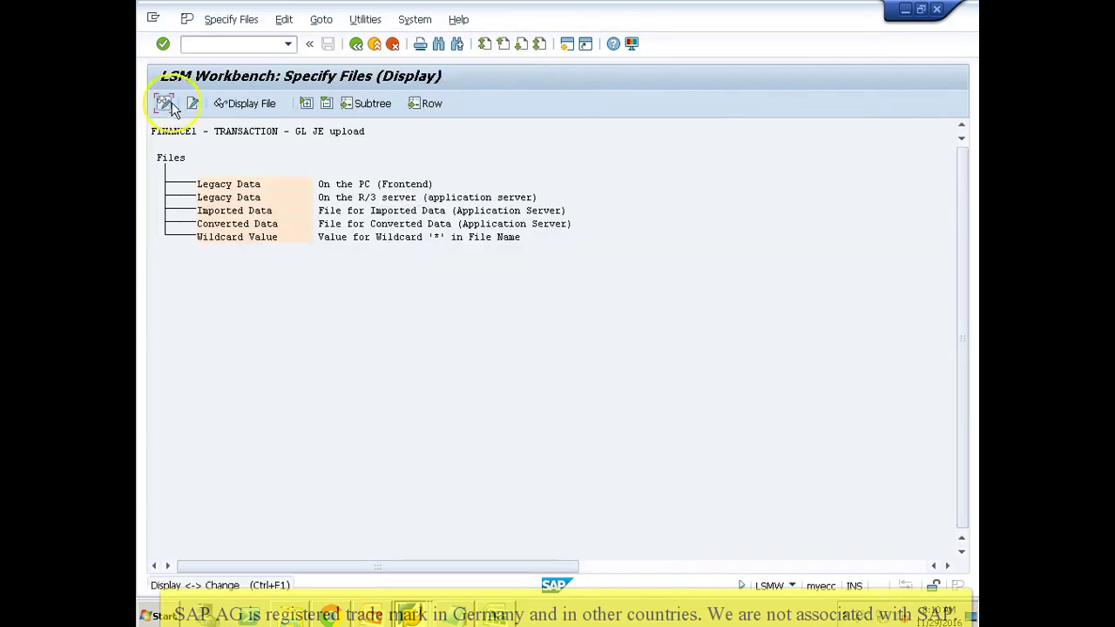
Step: Switch to the Excel workbook, clear the copy marquee and select the field names from BLDAT through WRBTR_02
click(501, 617)
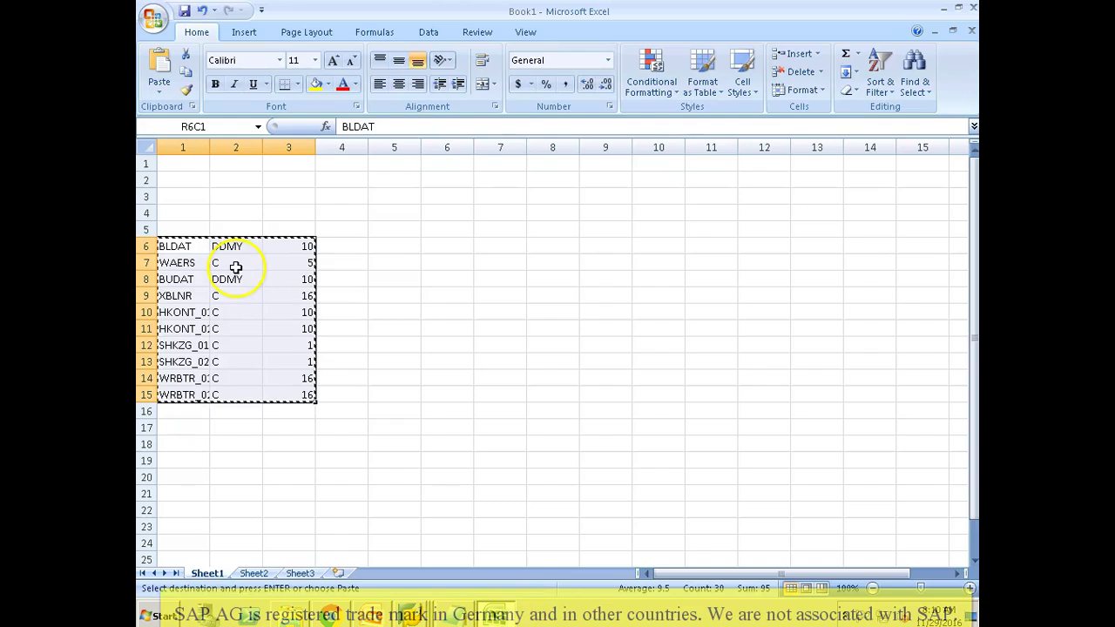
key(Escape)
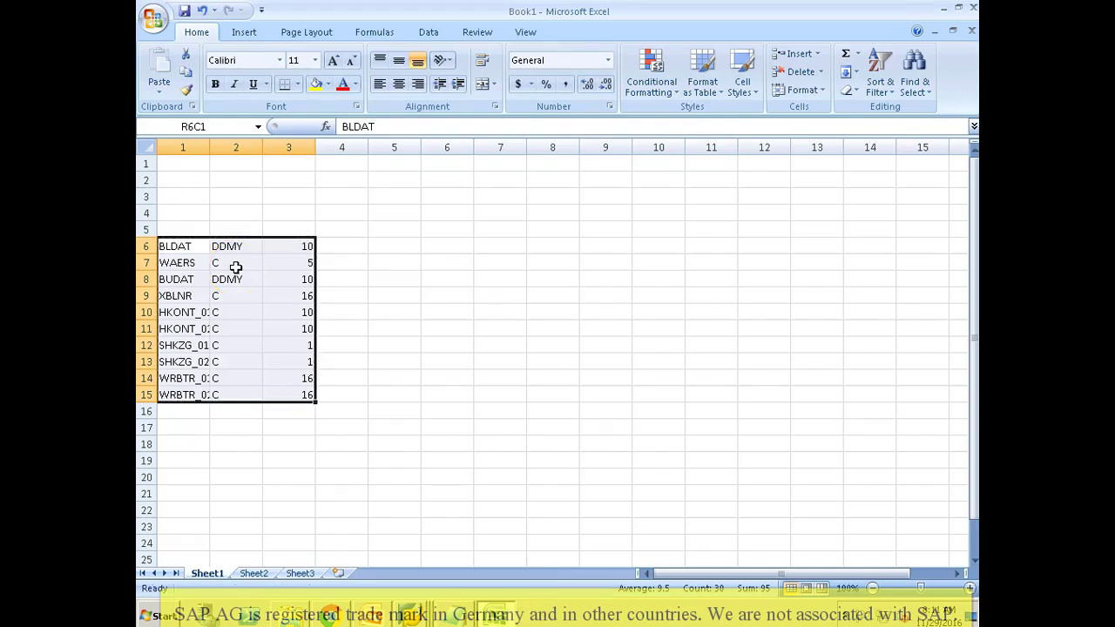
key(Left)
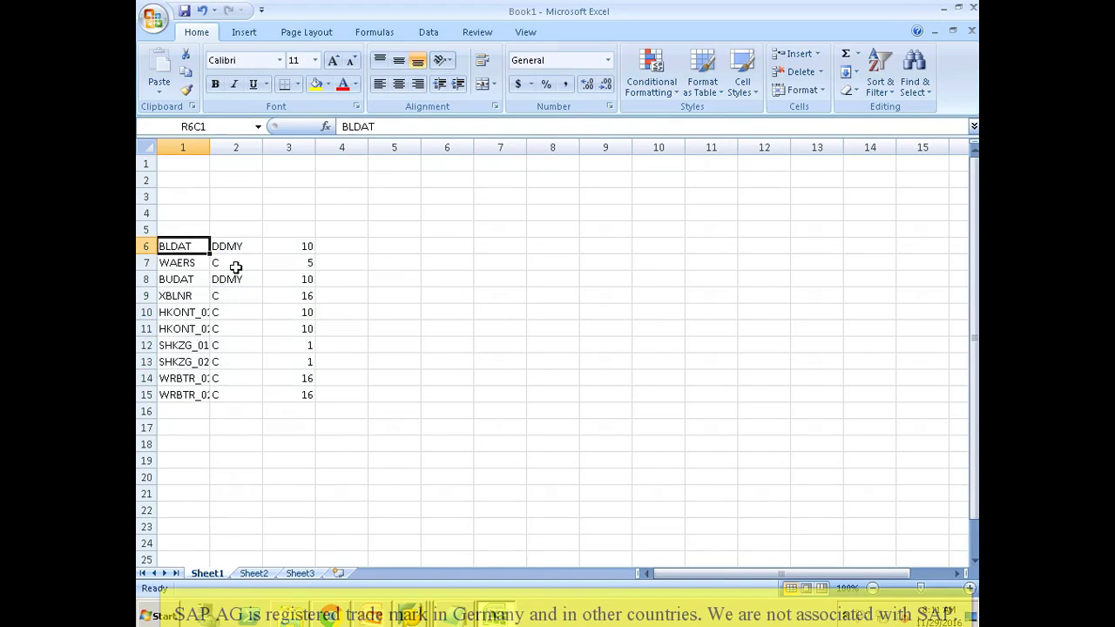
key(ctrl+shift+Down)
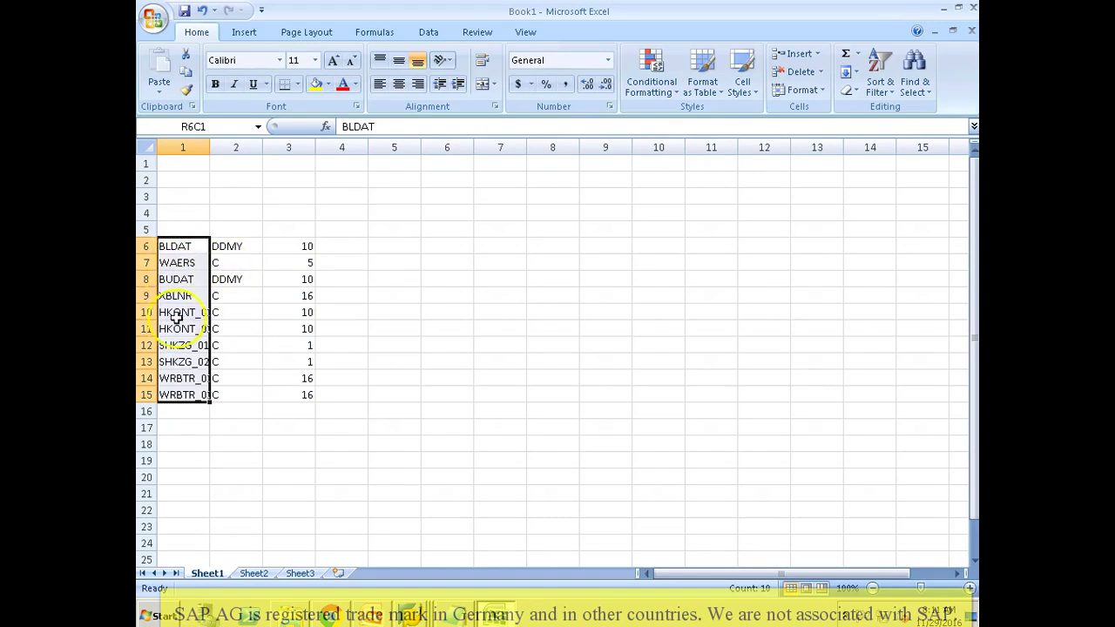
Step: Switch to the SAP Easy Access session and start transaction FB50 to open the G/L account document entry screen
click(411, 616)
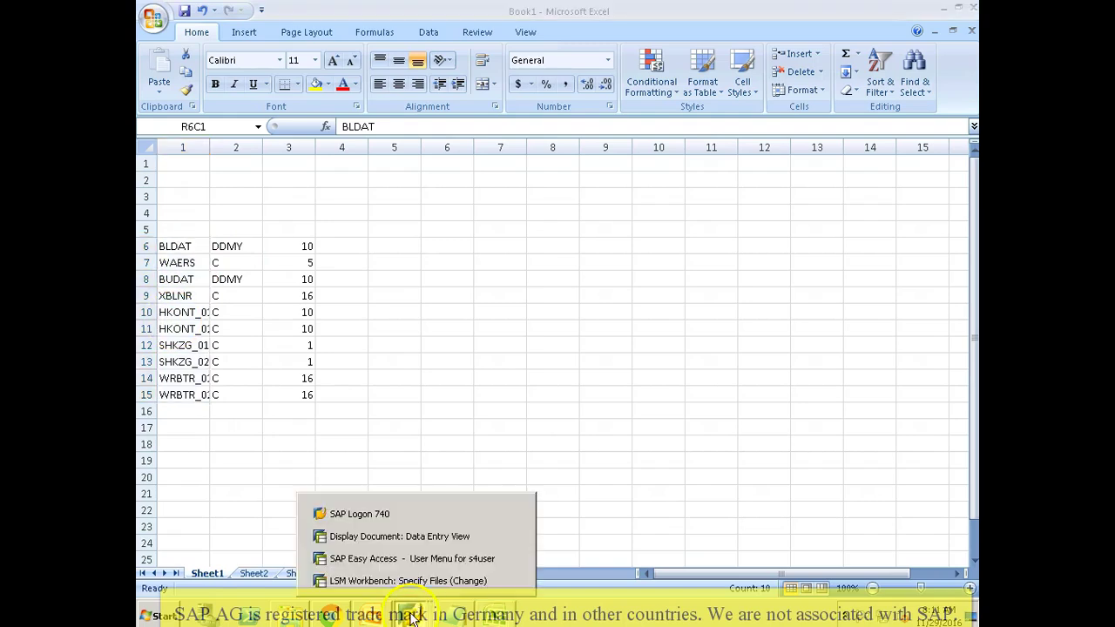
click(410, 557)
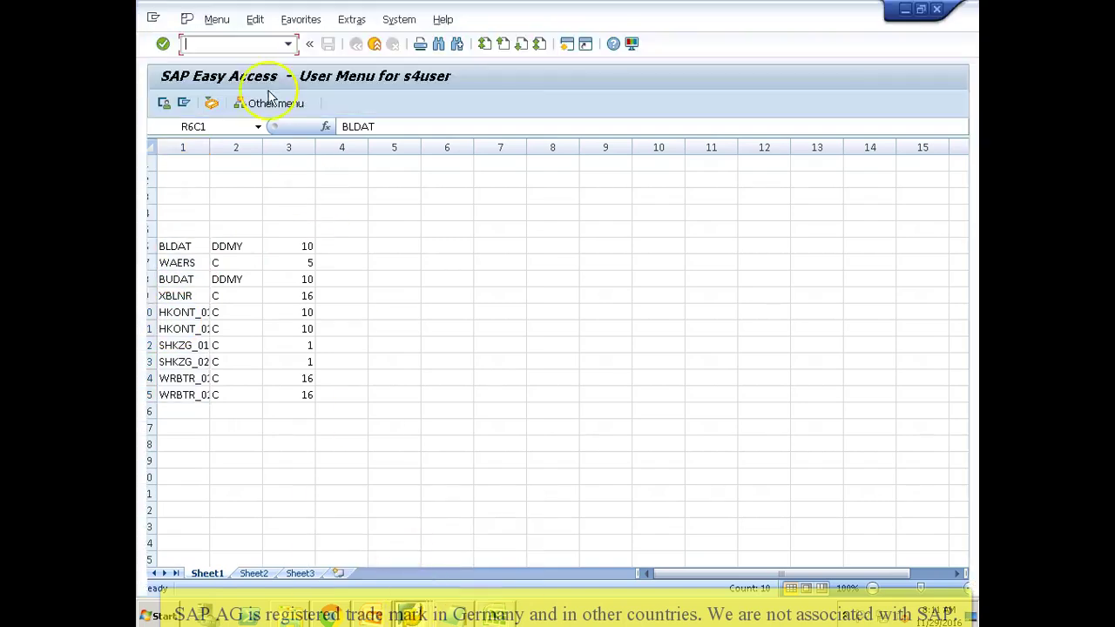
text(SU01)
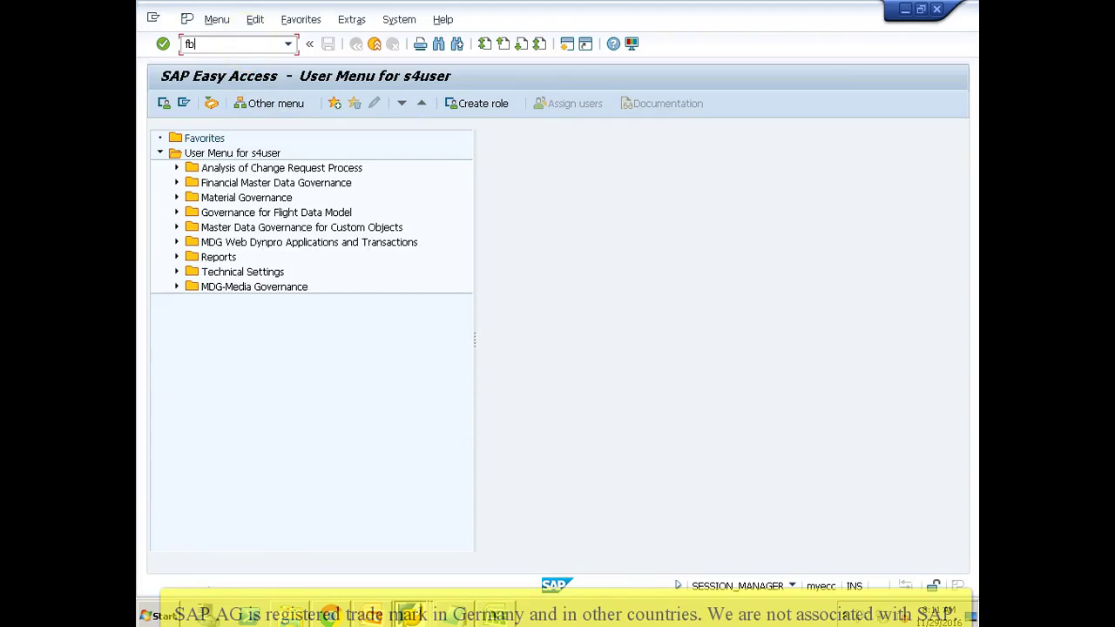
key(Return)
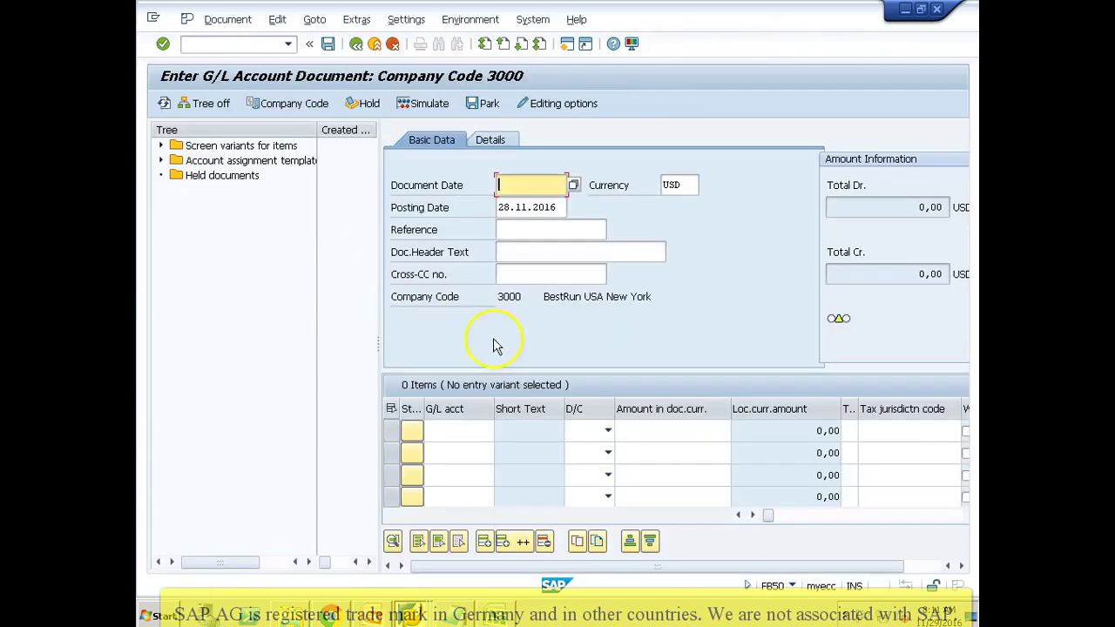
Step: Check the company code on the G/L account document entry screen and narrow the tree area beside it
click(512, 298)
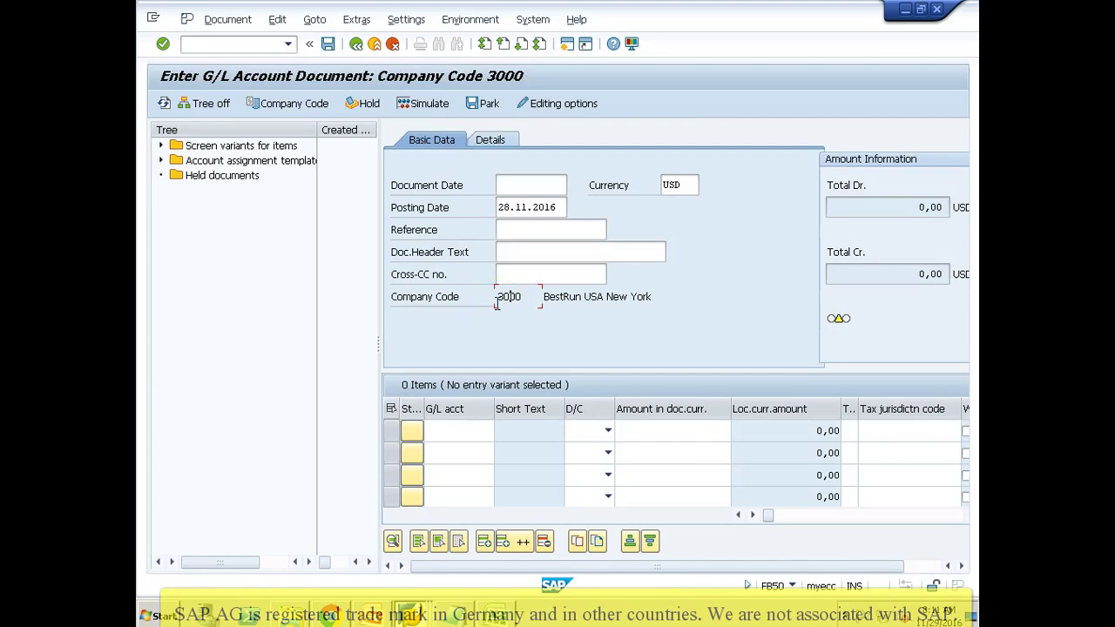
click(277, 103)
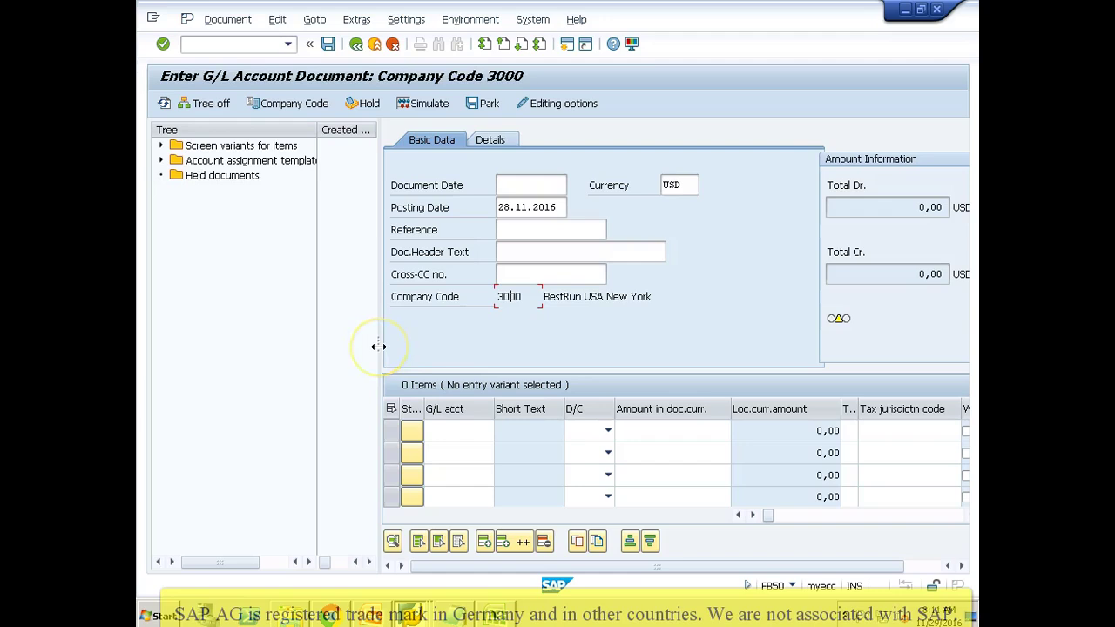
drag(378, 346, 308, 352)
Step: Switch to the Excel workbook, copy the selected field names and paste them transposed into row 1 starting at R1C1
key(alt+Tab)
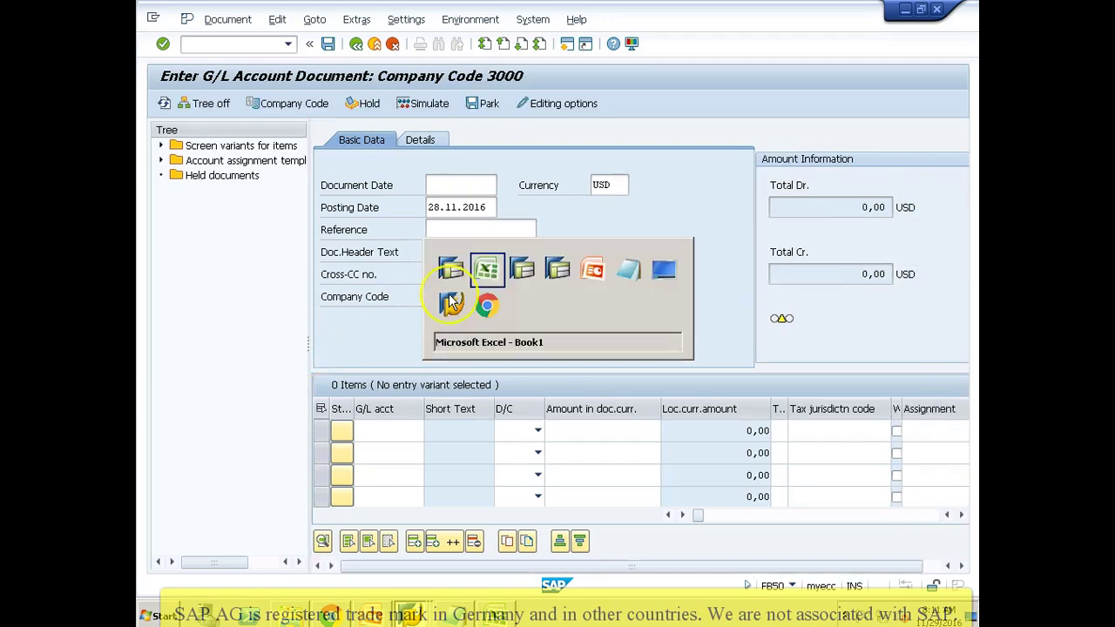
key(alt+Tab)
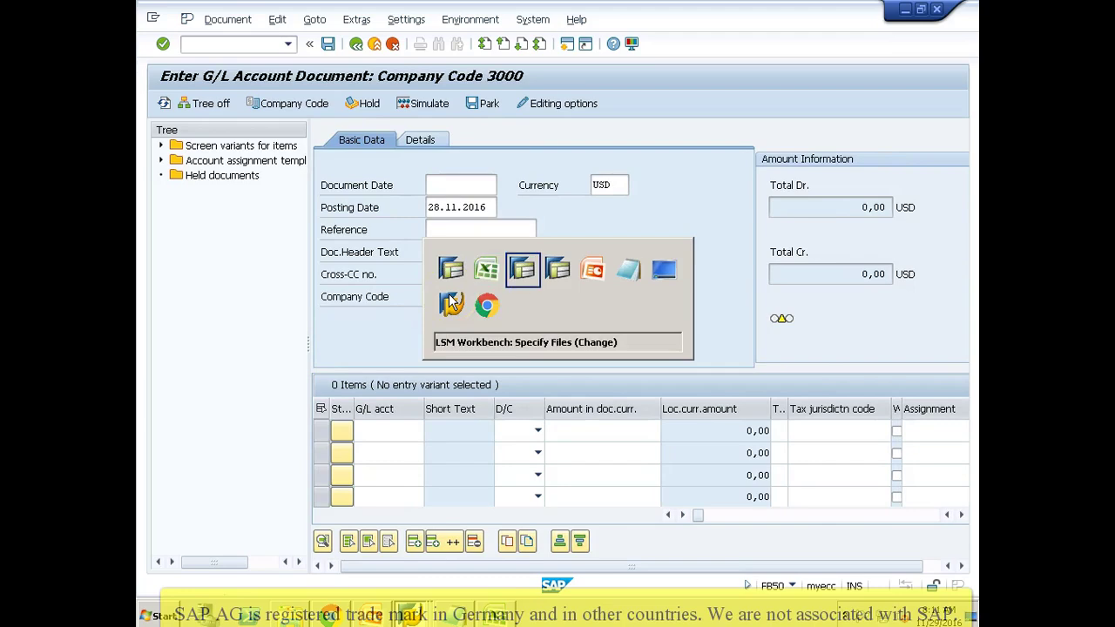
key(alt+shift+Tab)
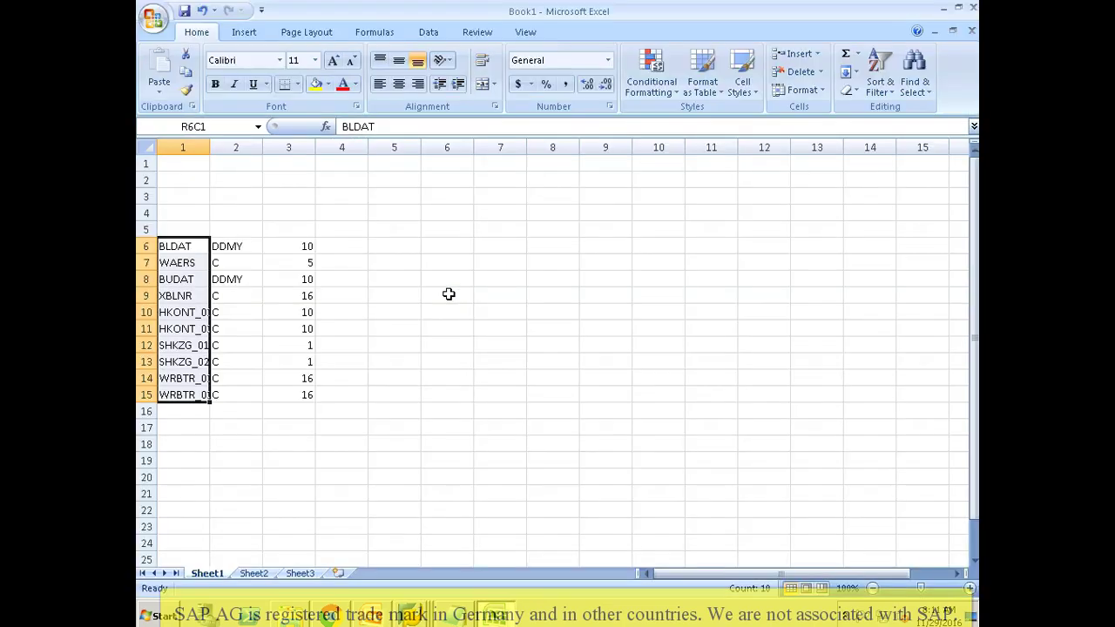
key(ctrl+c)
click(185, 161)
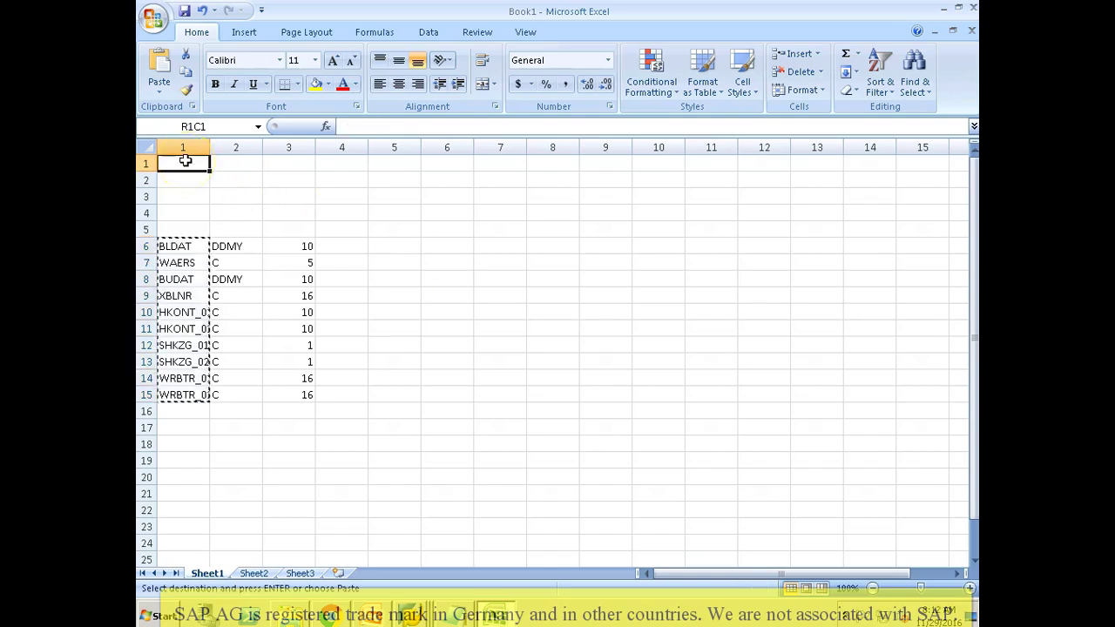
right_click(185, 161)
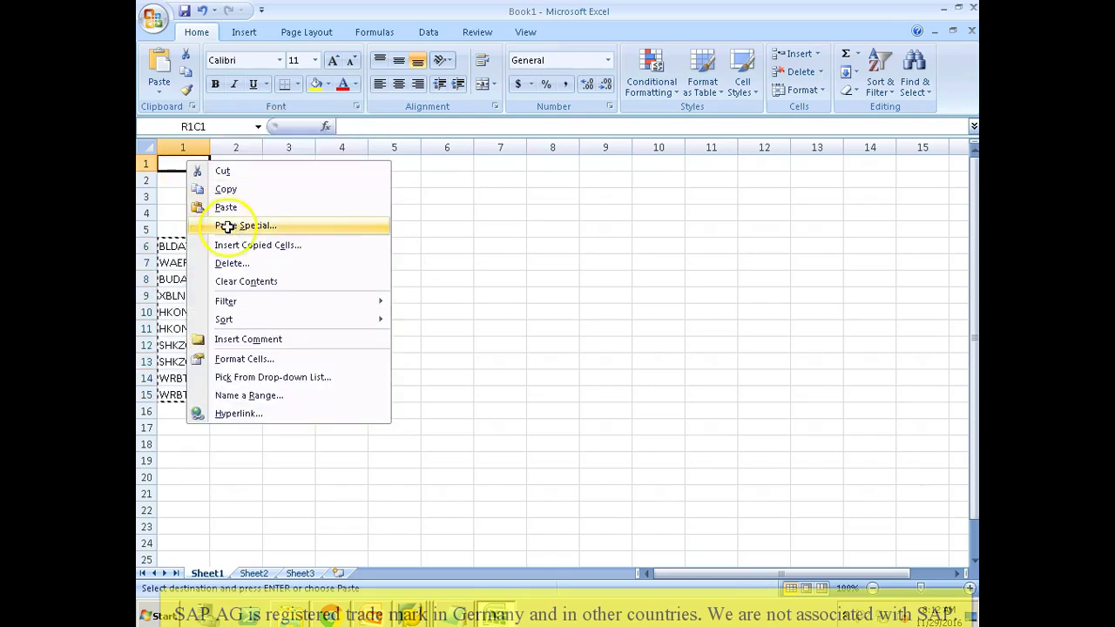
click(231, 225)
click(299, 310)
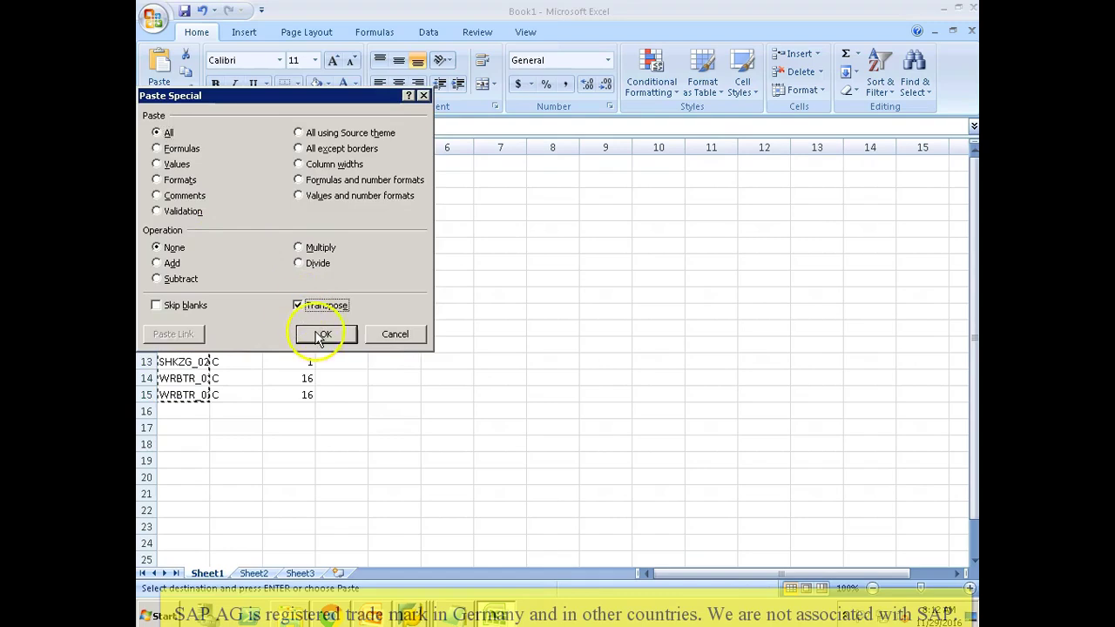
click(321, 338)
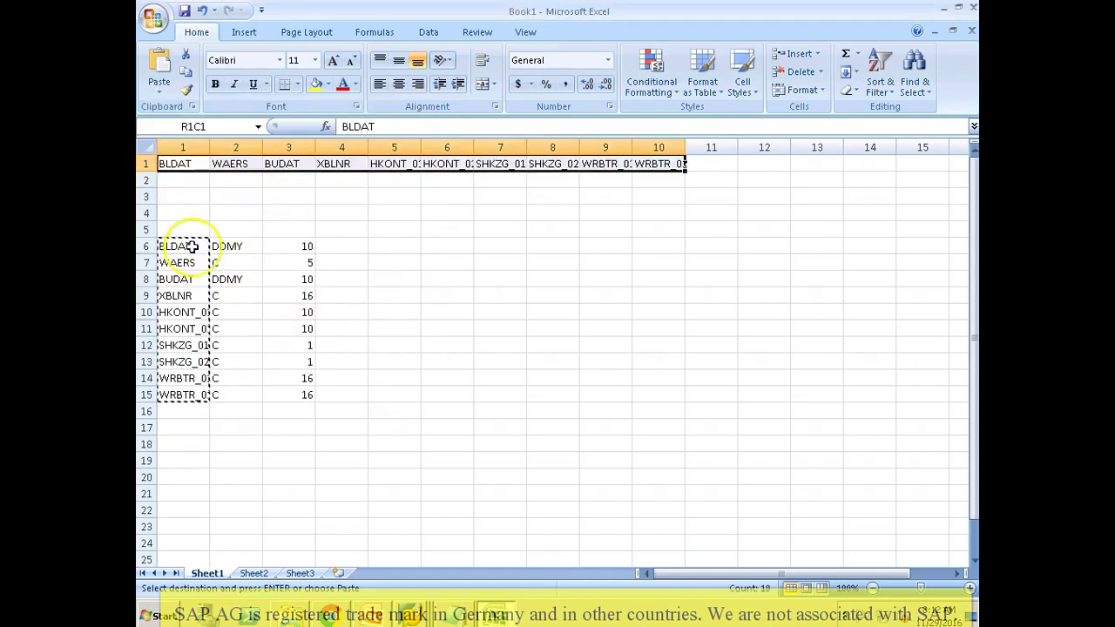
Step: Clear the original field list with its types and lengths from rows 6 to 15
click(192, 247)
key(shift+Down)
key(shift+Down)
key(shift+Down)
key(shift+Down)
key(shift+Down)
key(shift+Down)
key(shift+Down)
key(shift+Down)
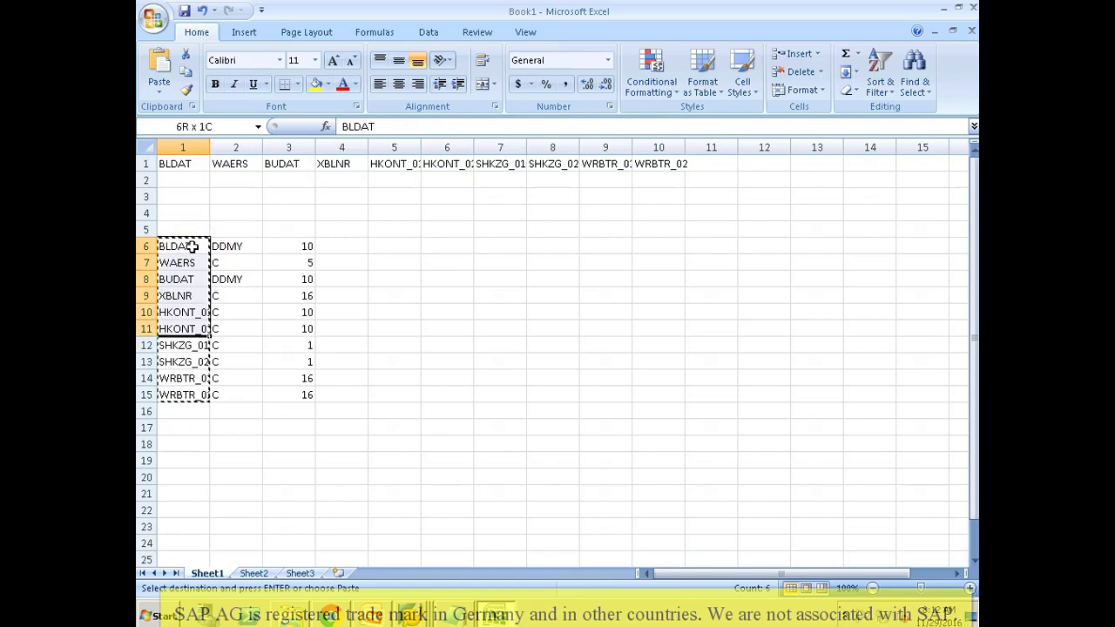
key(shift+Down)
key(shift+space)
key(Delete)
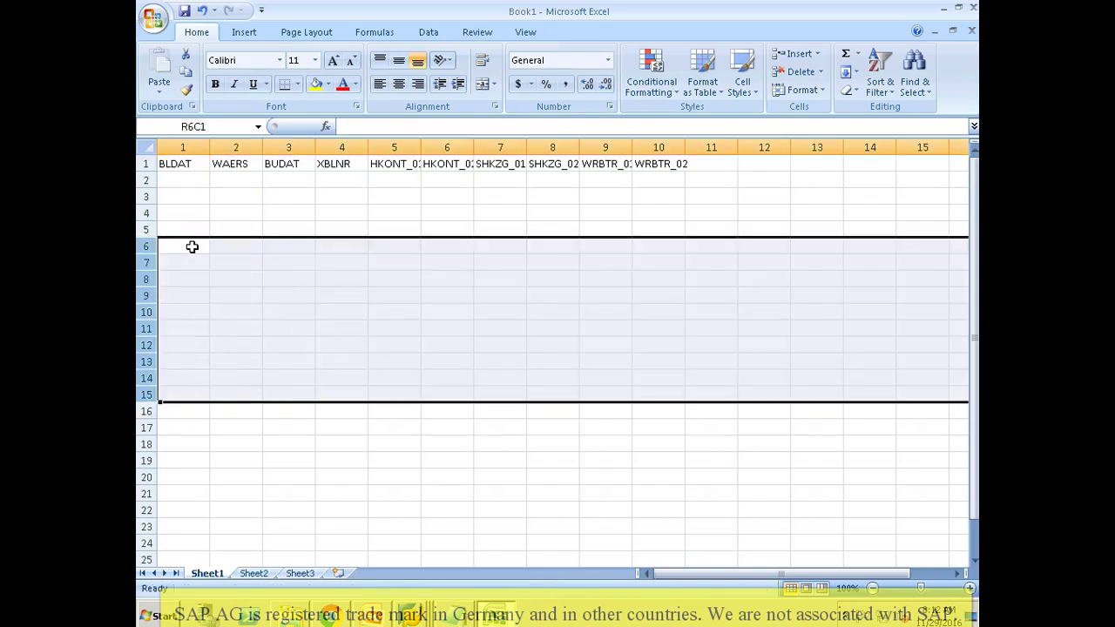
click(191, 246)
Step: In row 2, enter 28112016 under BLDAT and USD under WAERS
key(ctrl+Home)
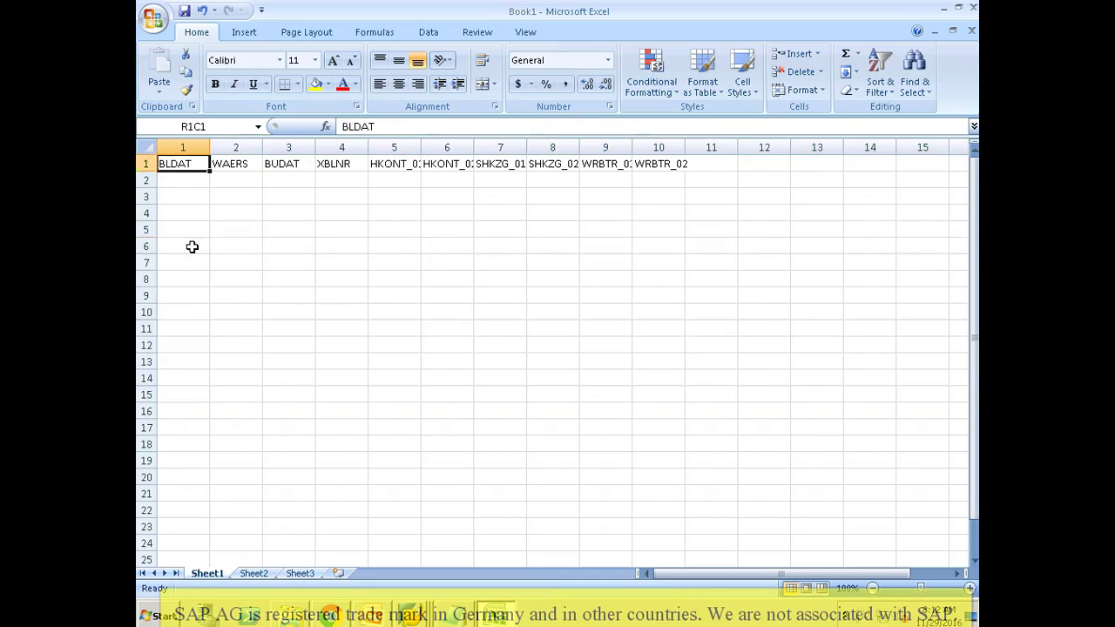
key(Down)
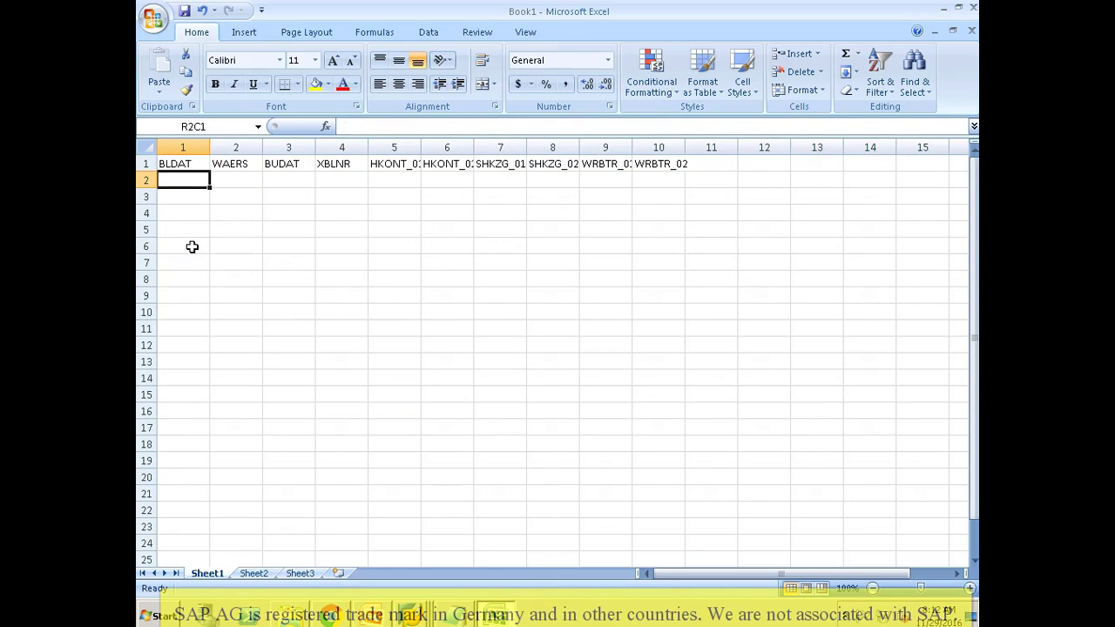
key(Right)
key(Left)
text(28)
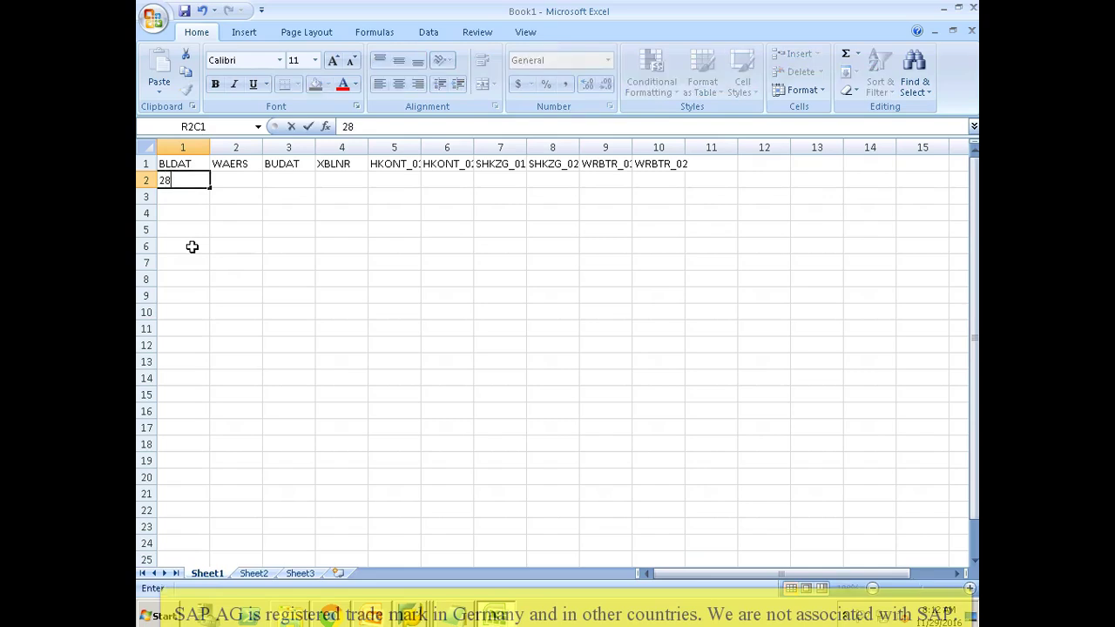
text(112016)
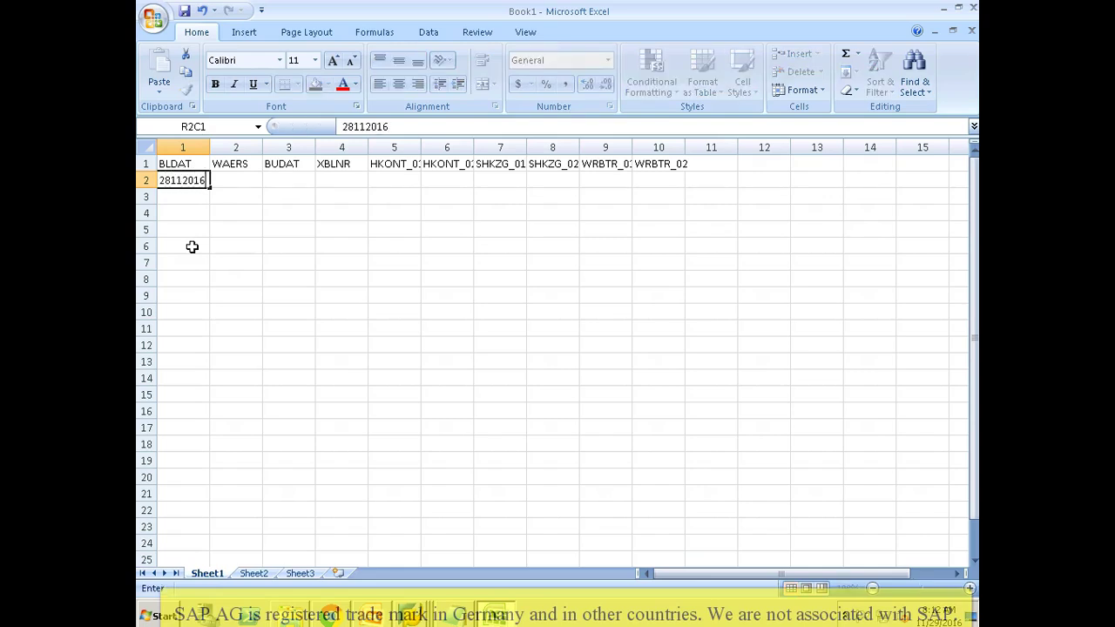
key(Return)
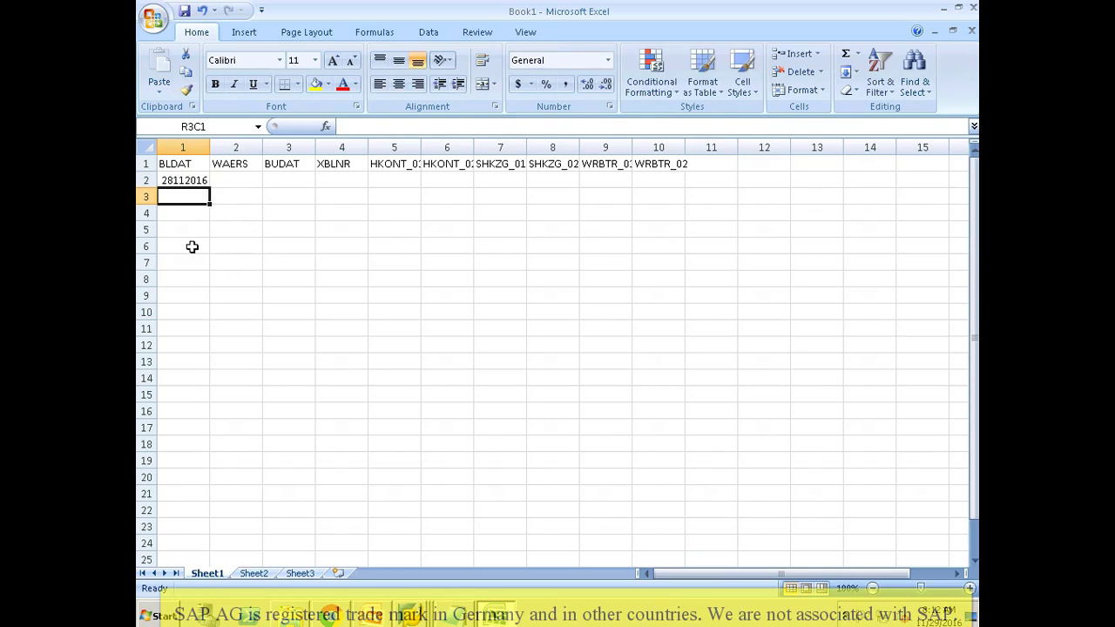
key(Up)
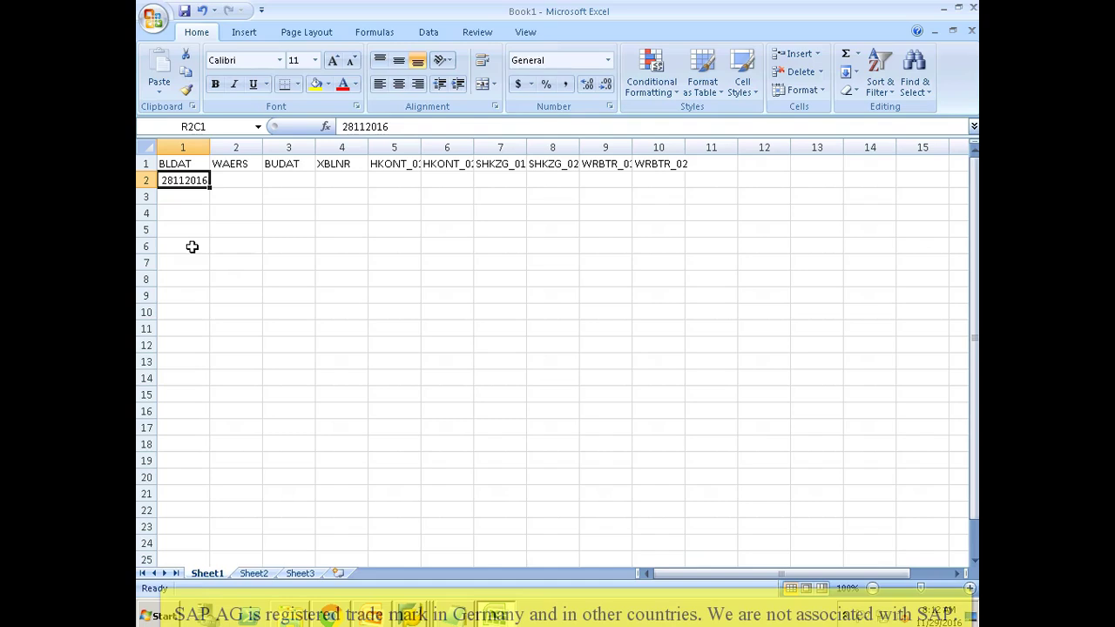
key(Right)
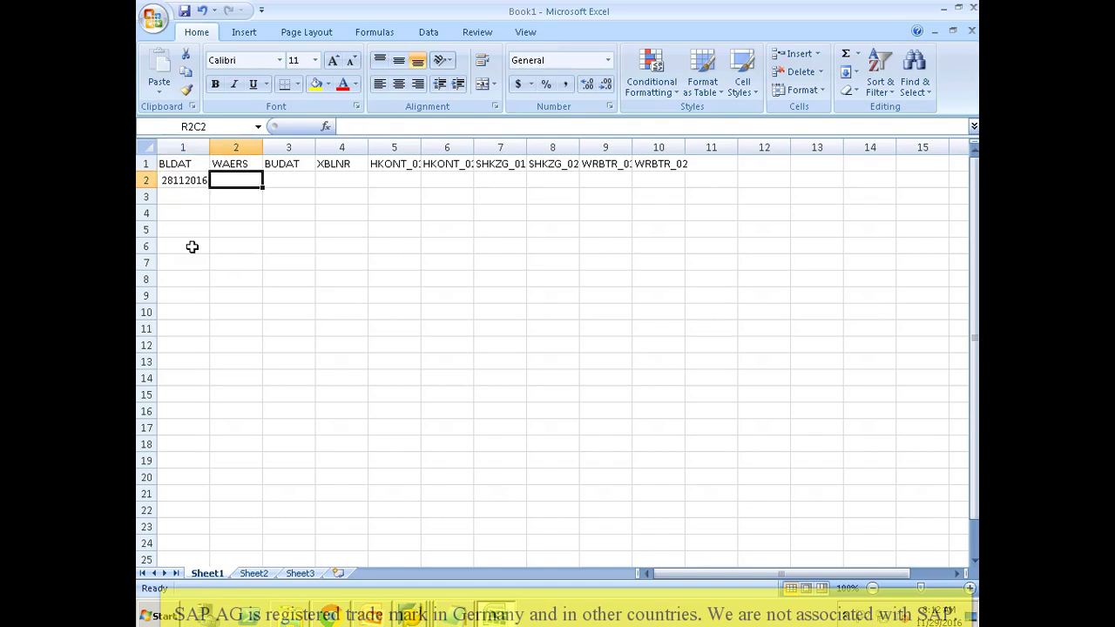
text(USD)
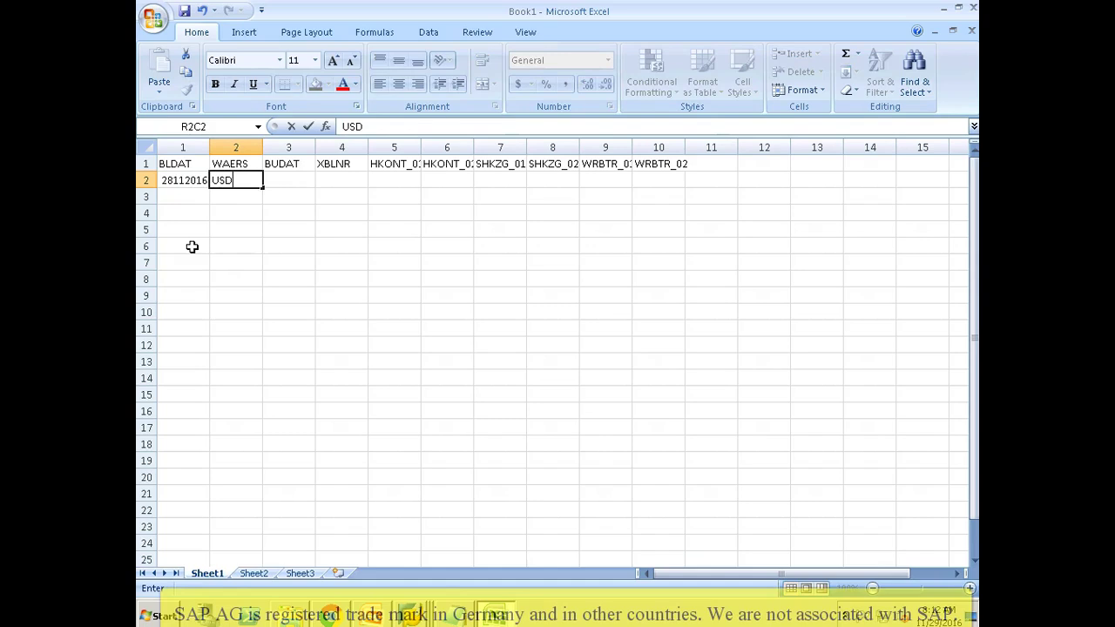
key(Tab)
Step: Copy the BLDAT date into BUDAT in row 2 and enter Test under XBLNR
key(Left)
key(Left)
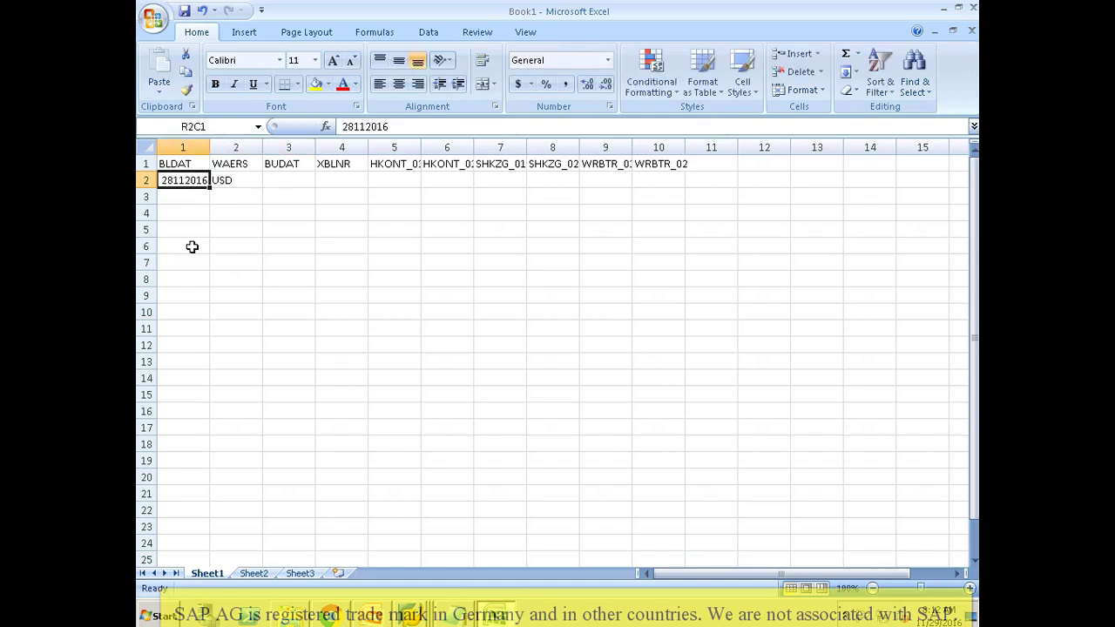
key(ctrl+c)
key(Right)
key(Right)
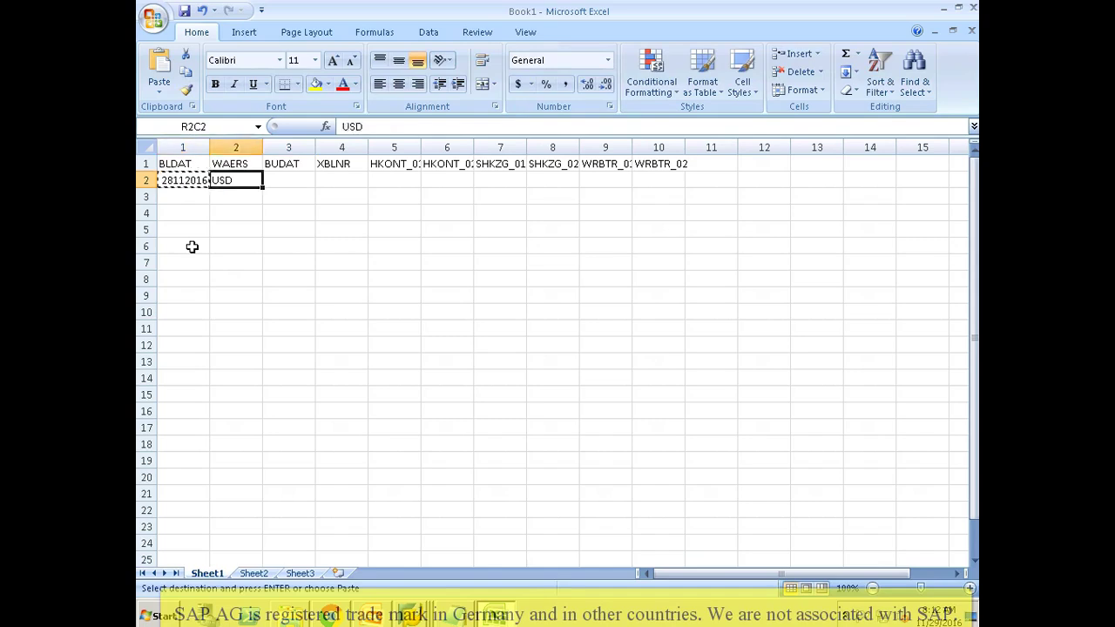
key(ctrl+v)
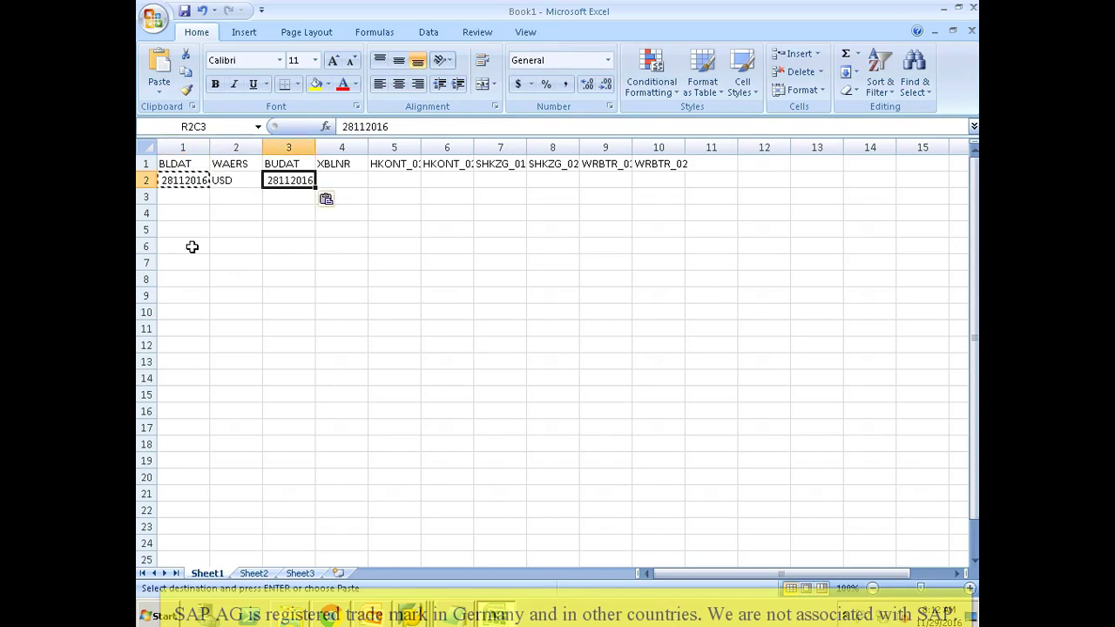
key(Right)
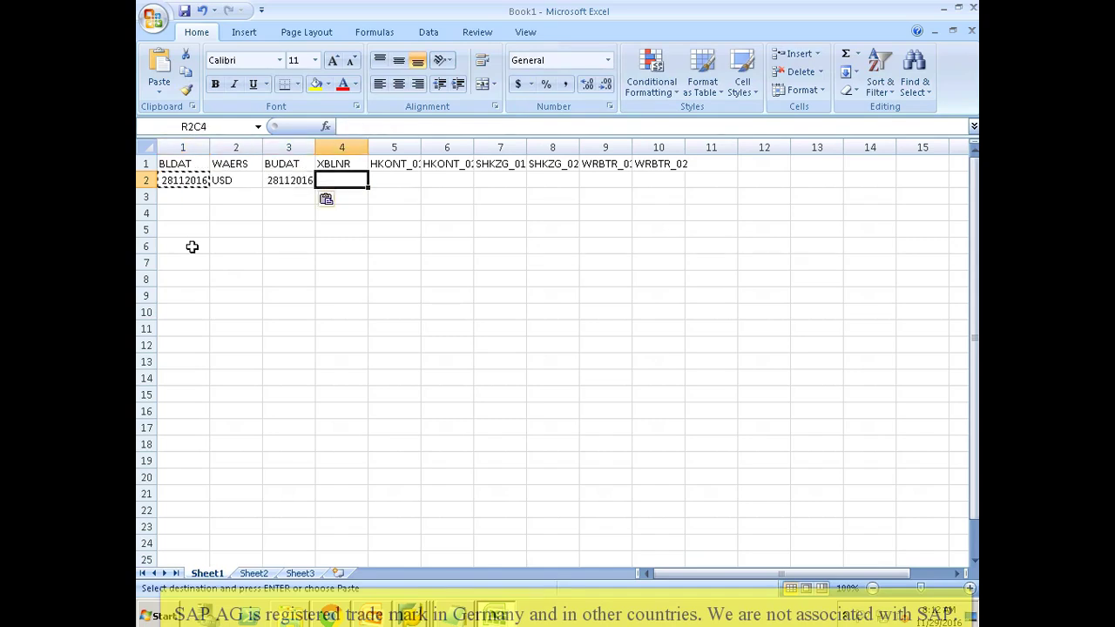
text(Test)
click(191, 247)
text(2)
key(Tab)
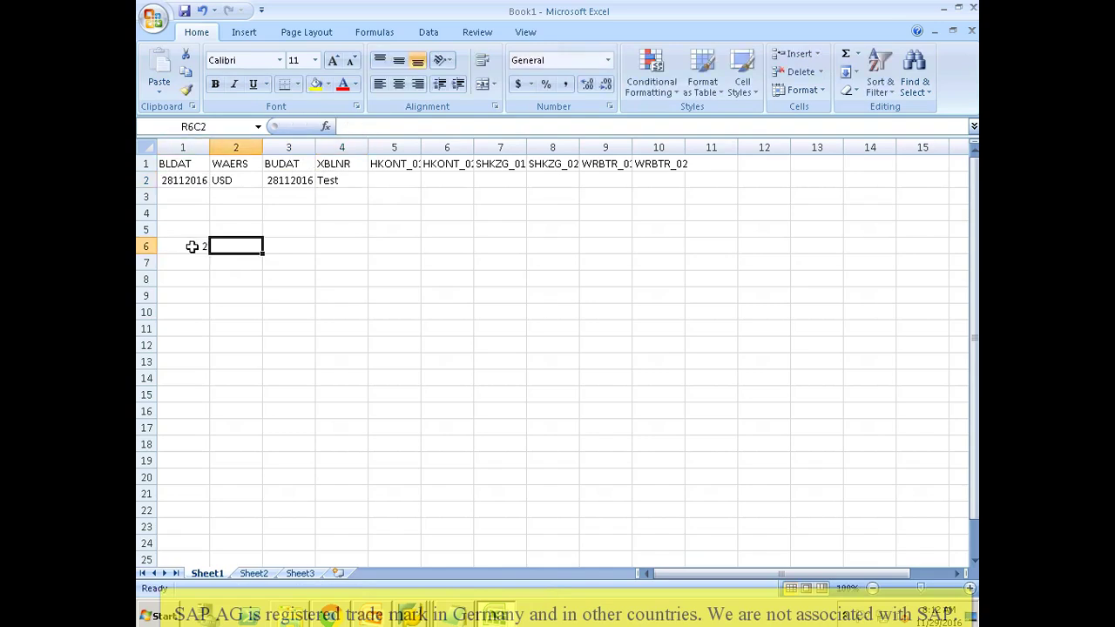
click(192, 247)
key(Delete)
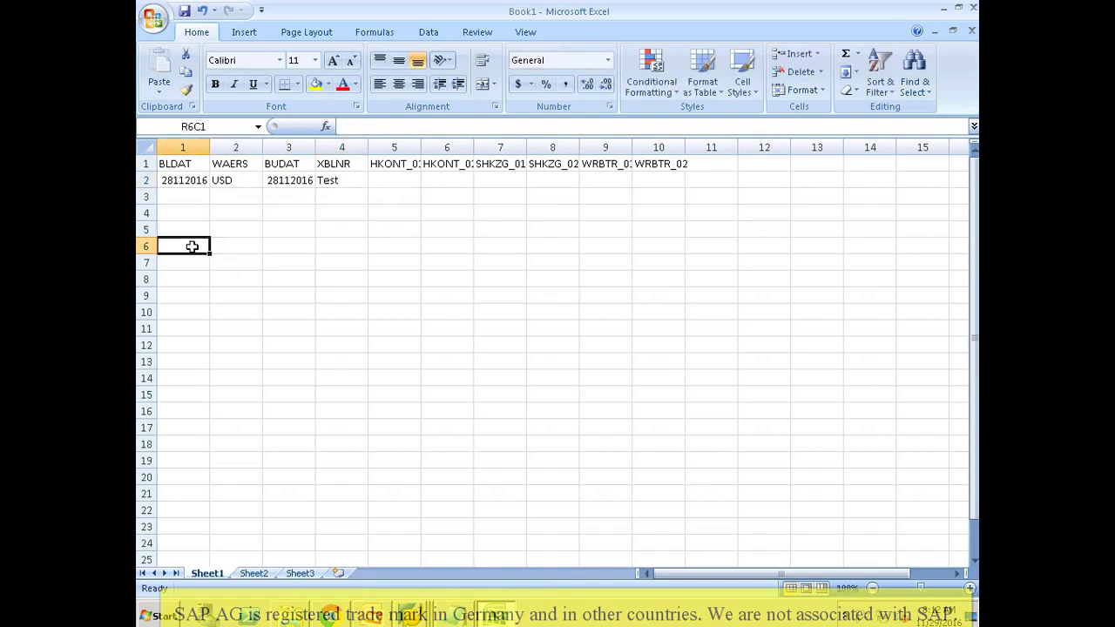
Step: Change the XBLNR reference in row 2 to Test2
click(332, 184)
double_click(334, 184)
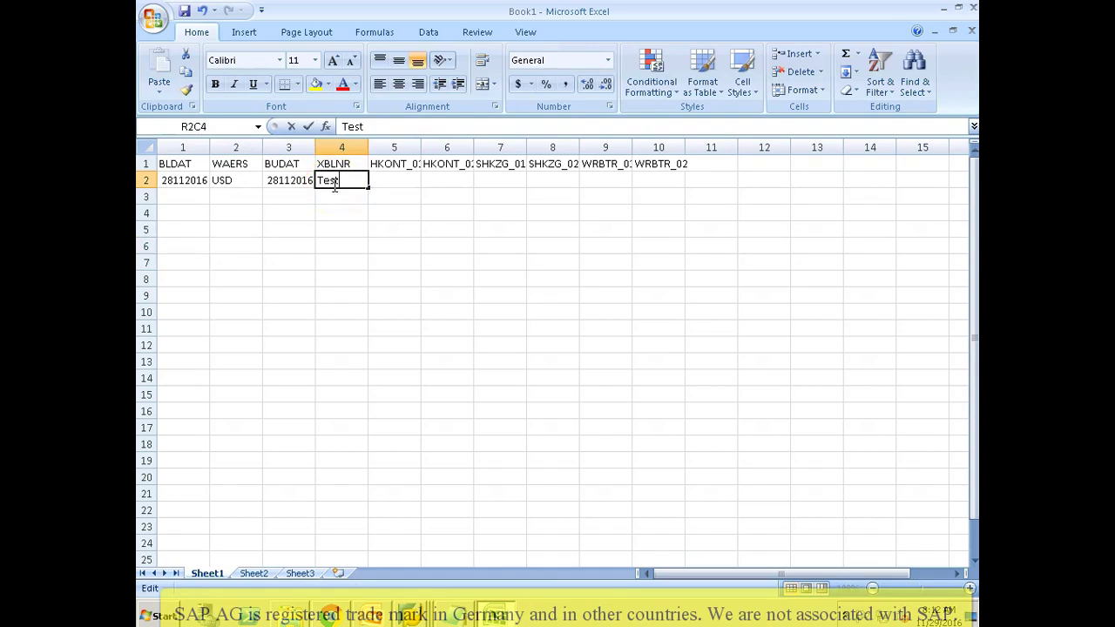
text(2)
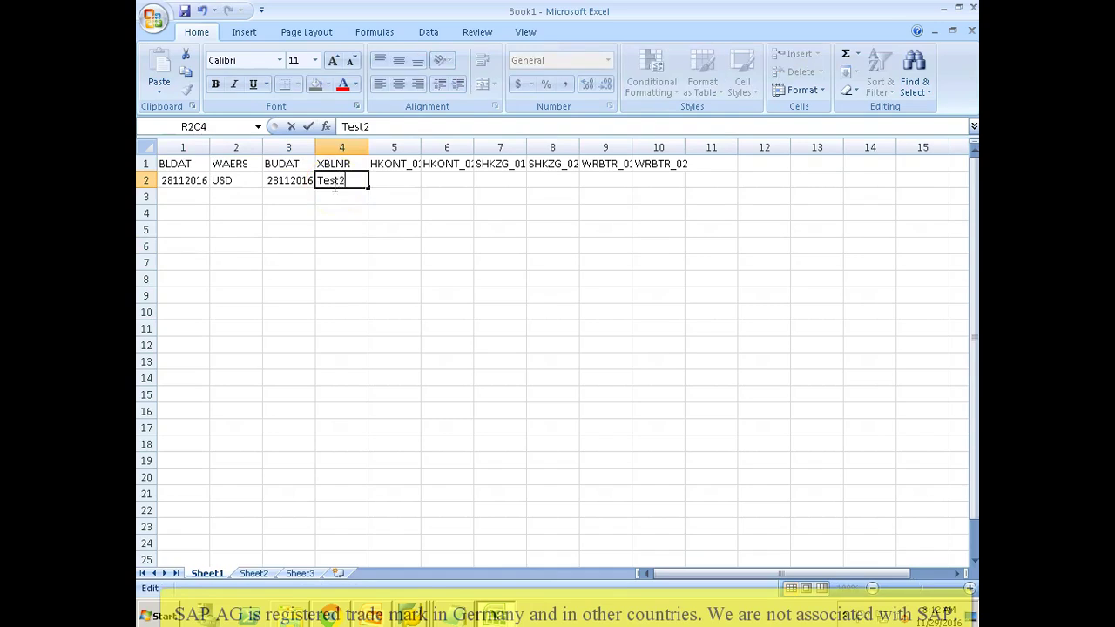
key(Return)
key(Up)
Step: Copy the Cash line's G/L account from the document displayed in SAP into the HKONT_01 cell of row 2 in Excel
key(Right)
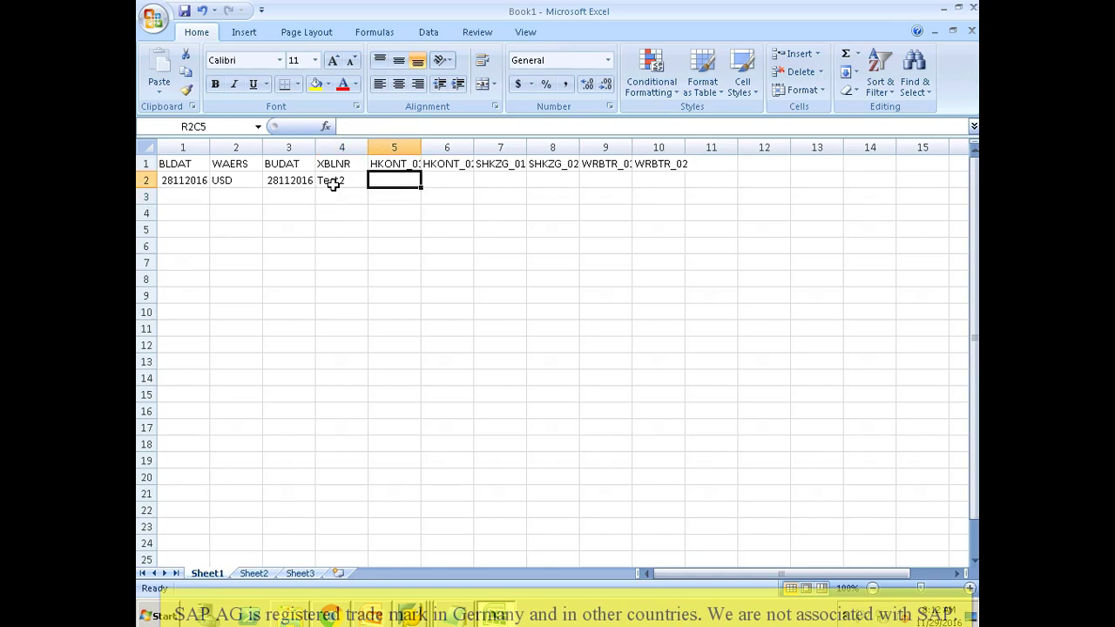
key(Up)
key(Down)
key(alt+Tab)
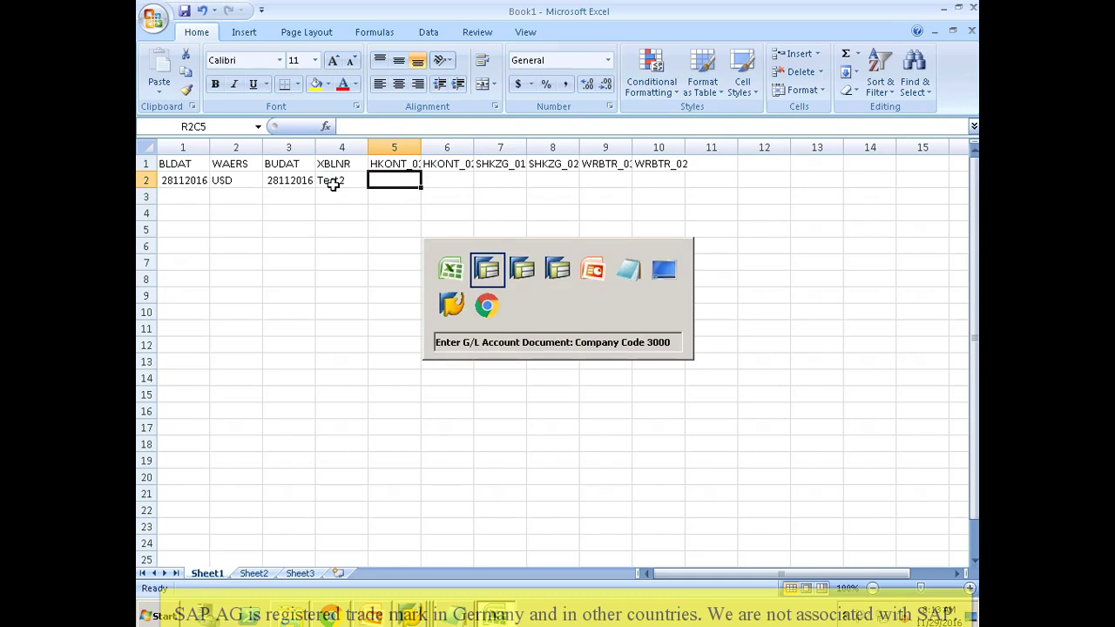
key(Tab)
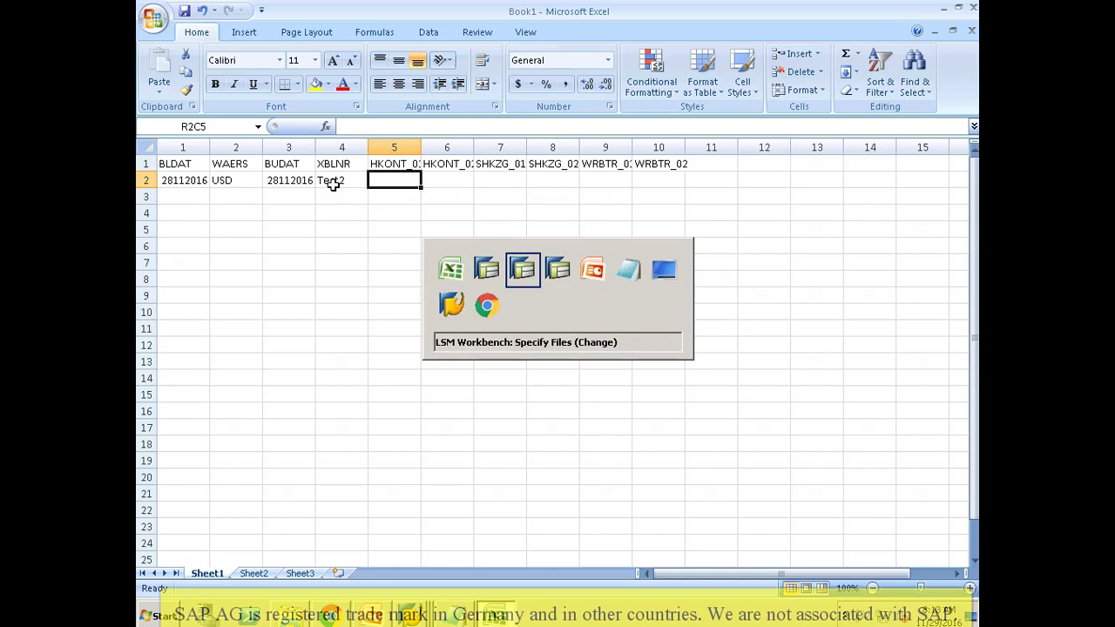
key(Tab)
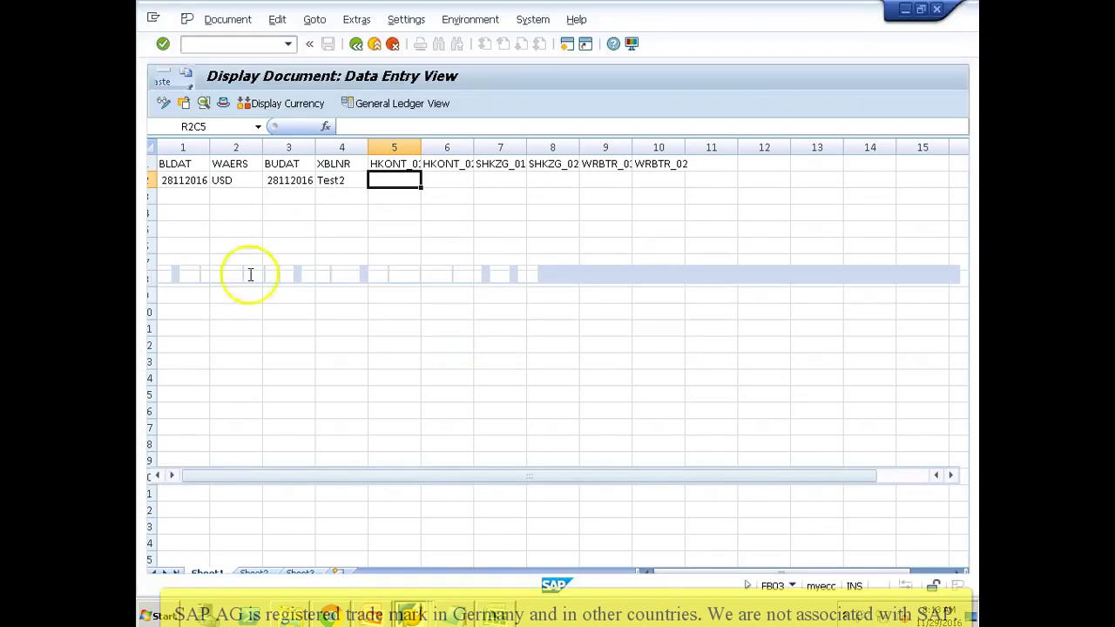
click(258, 310)
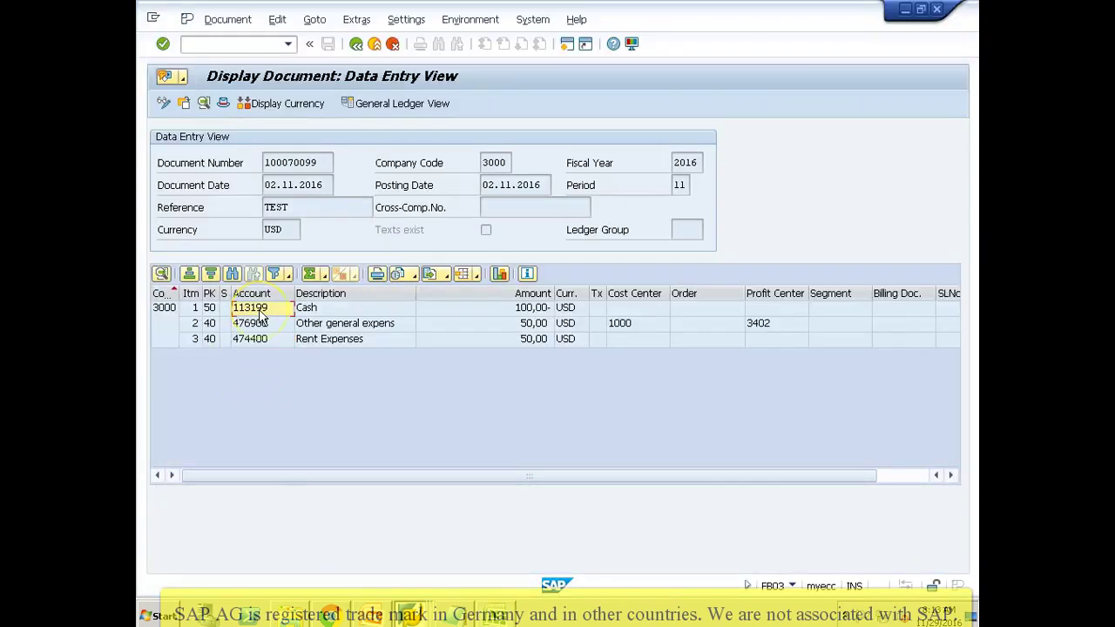
key(alt+Tab)
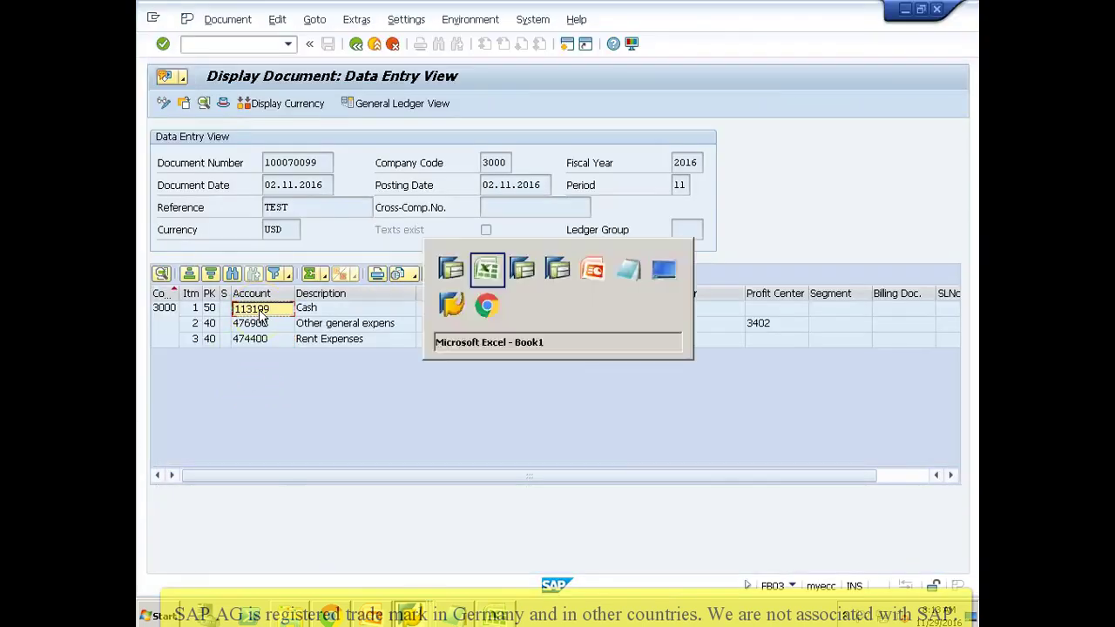
key(ctrl+v)
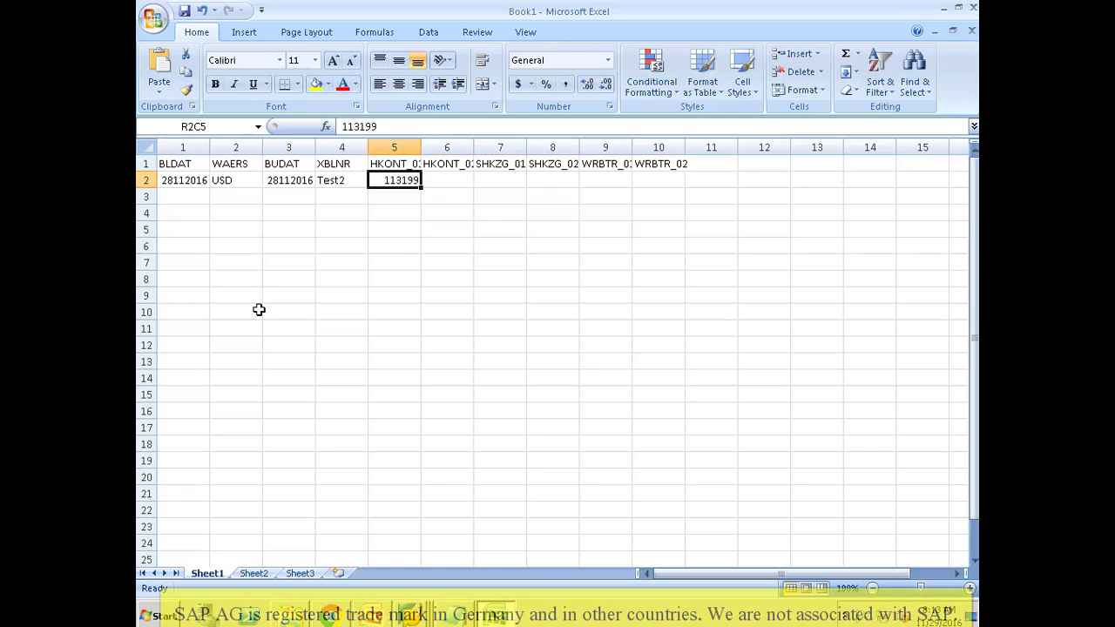
Step: Copy the Rent Expenses line's G/L account from the document displayed in SAP into the HKONT_02 cell of row 2 in Excel
key(alt+Tab)
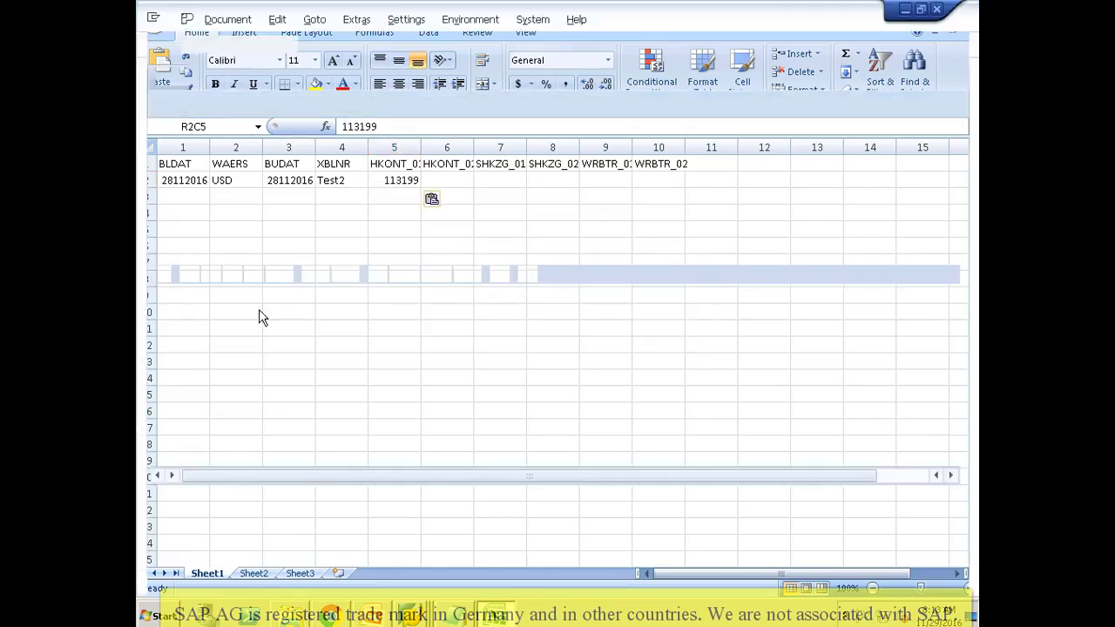
click(246, 341)
key(alt+Tab)
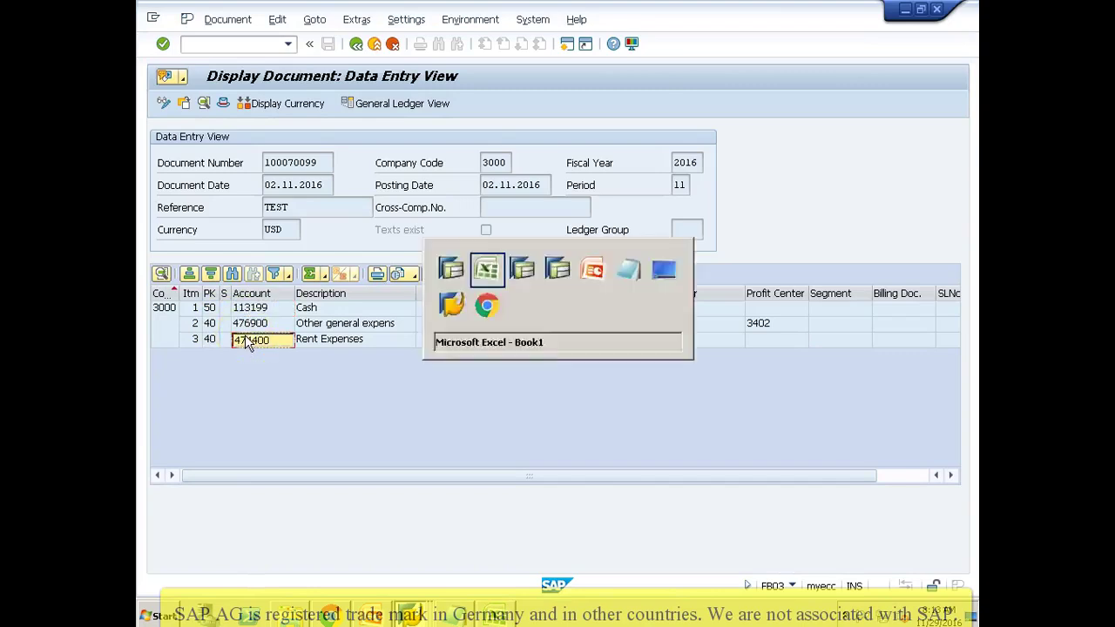
key(Tab)
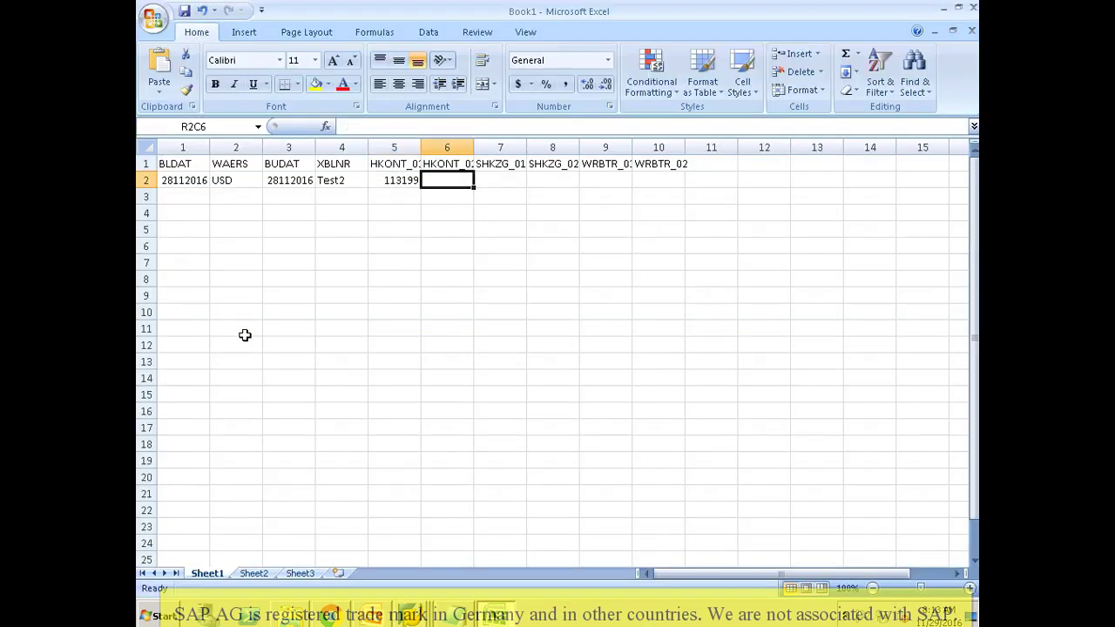
key(ctrl+v)
key(Tab)
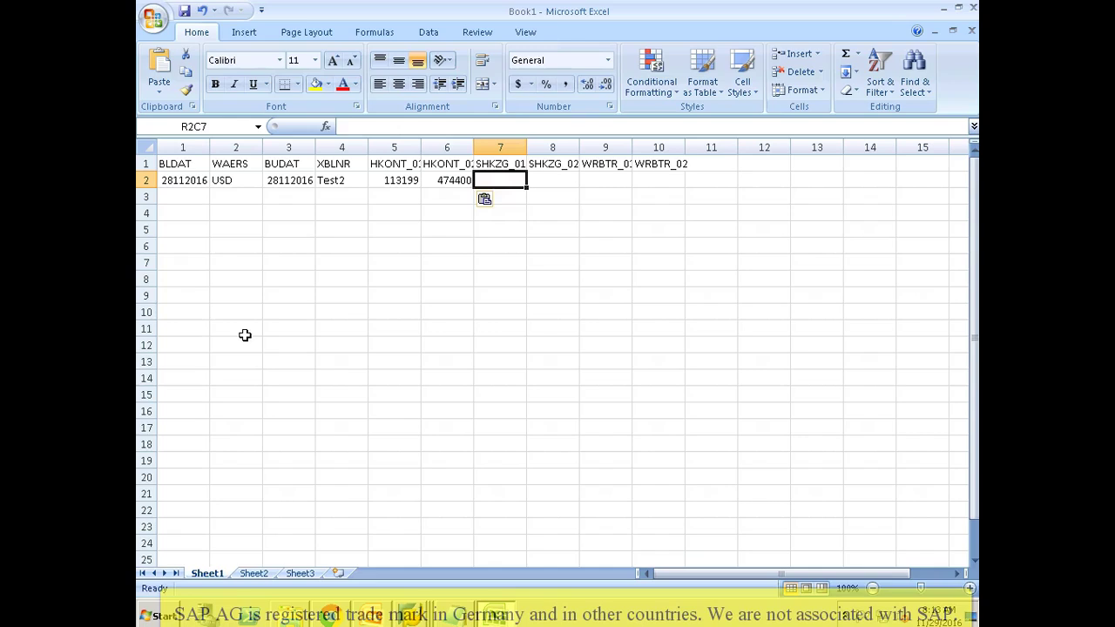
Step: In row 2, enter H under SHKZG_01, S under SHKZG_02, and 110 under both WRBTR_01 and WRBTR_02
text(H)
key(Tab)
text(S)
key(Tab)
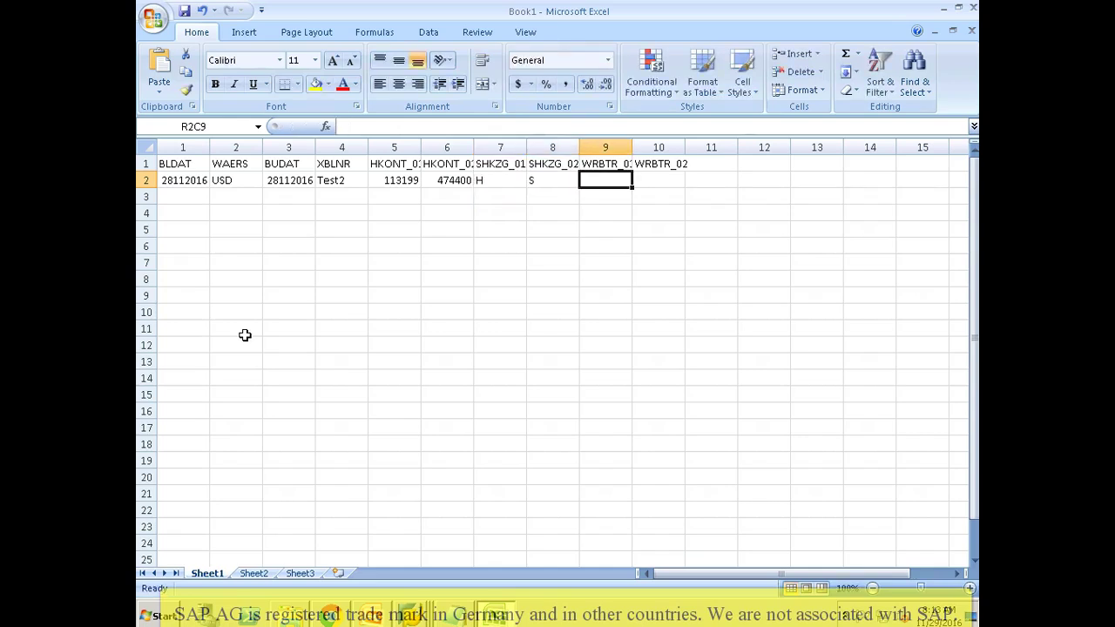
text(110)
key(Tab)
text(110)
key(Down)
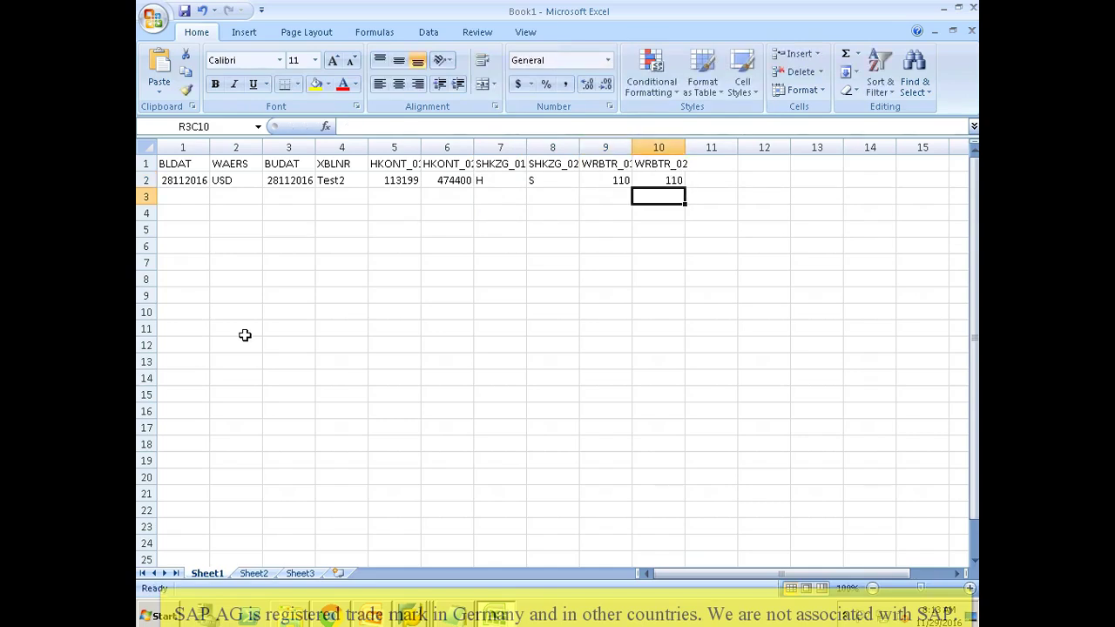
key(Up)
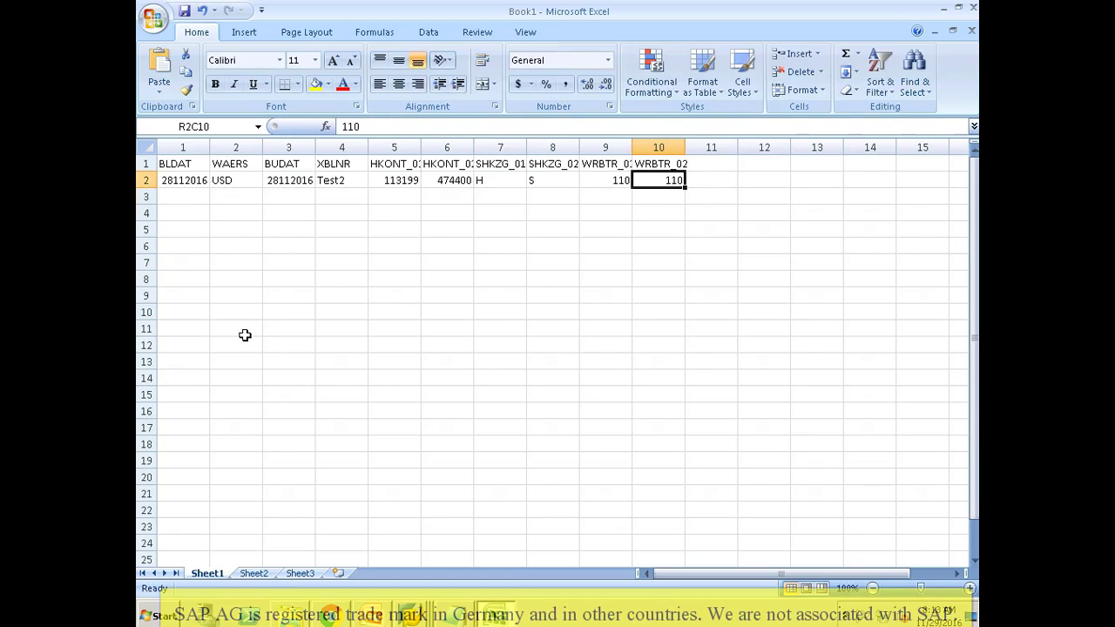
key(Up)
key(Right)
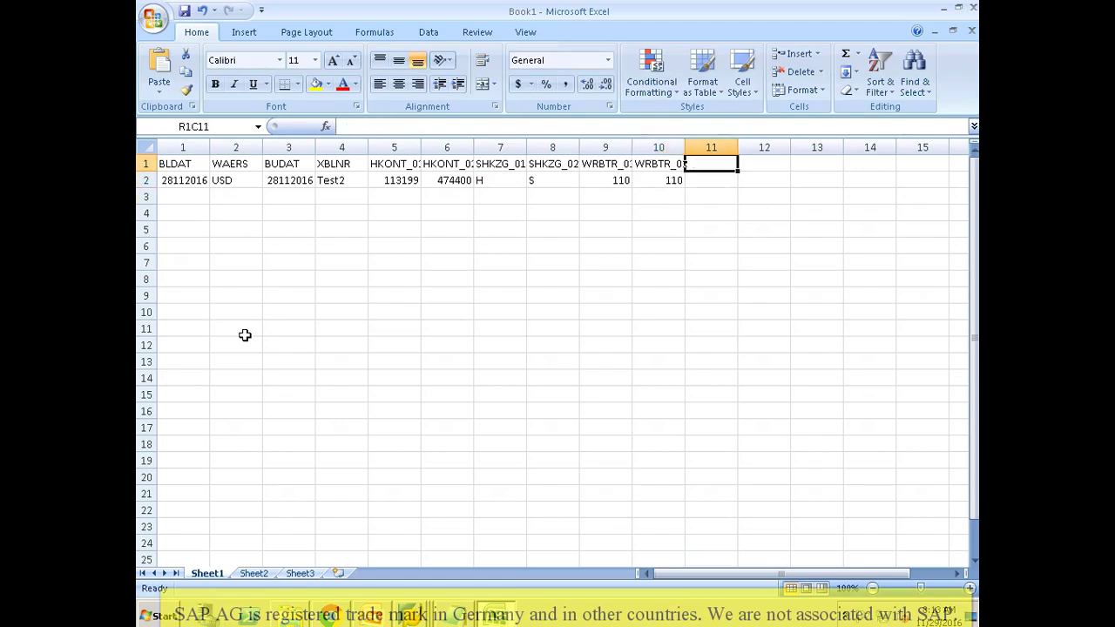
key(Left)
key(Left)
key(Left)
key(Right)
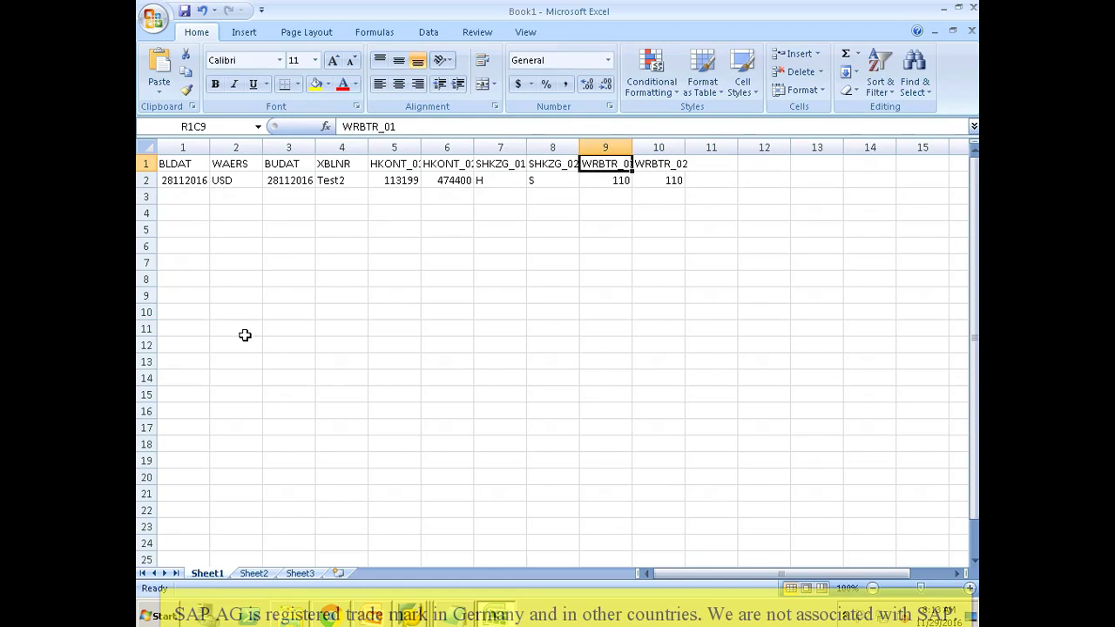
key(Right)
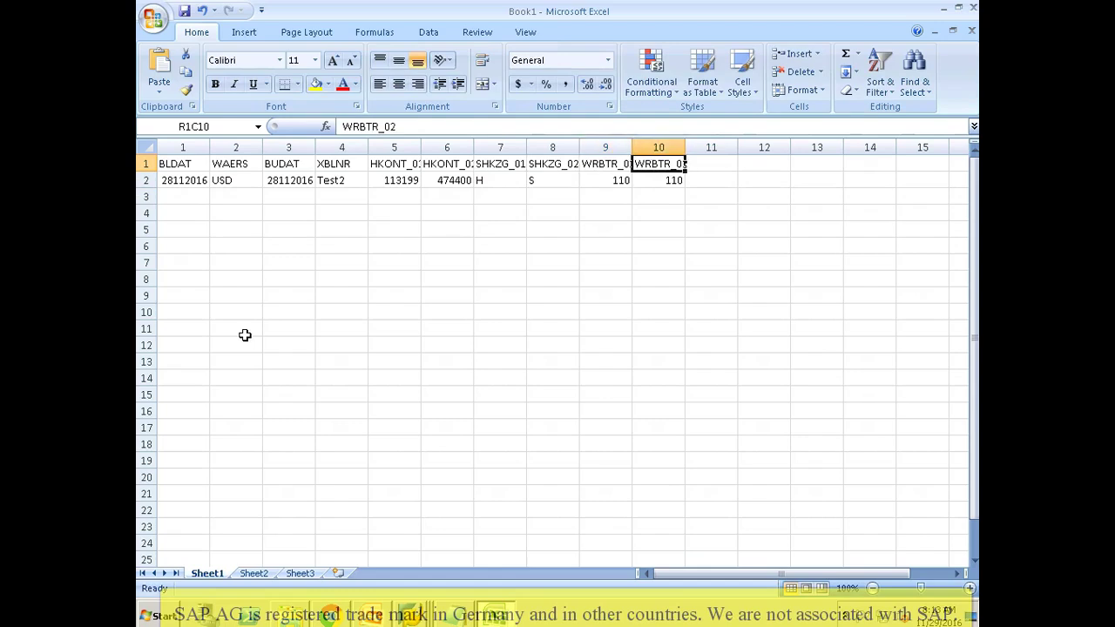
key(Right)
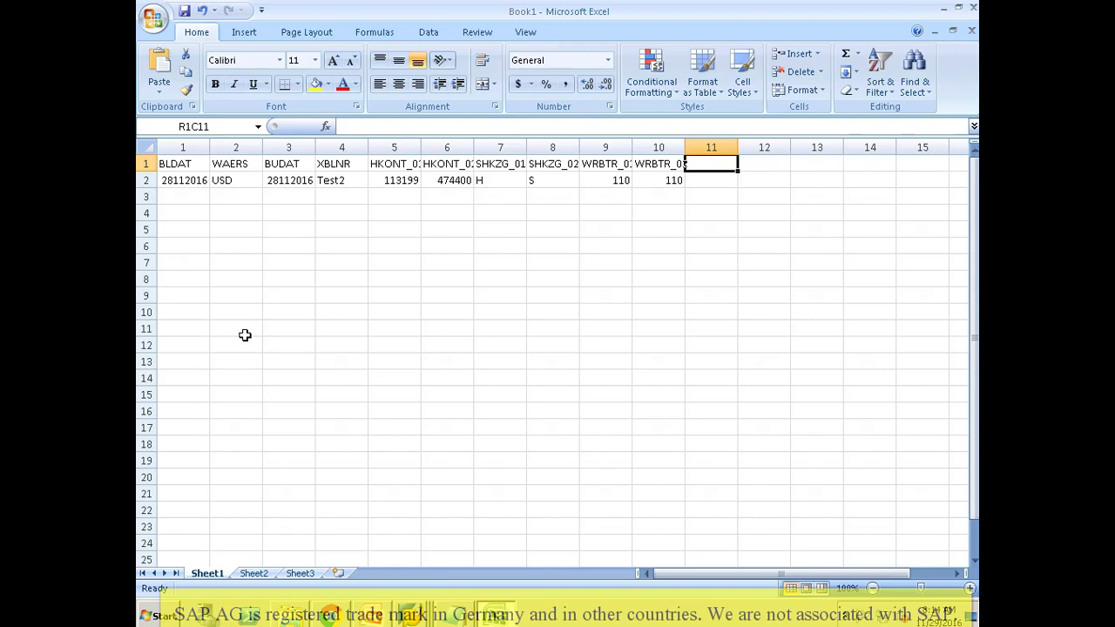
key(Return)
Step: Switch to SAP and examine the Other general expens line of the displayed document
key(alt+Tab)
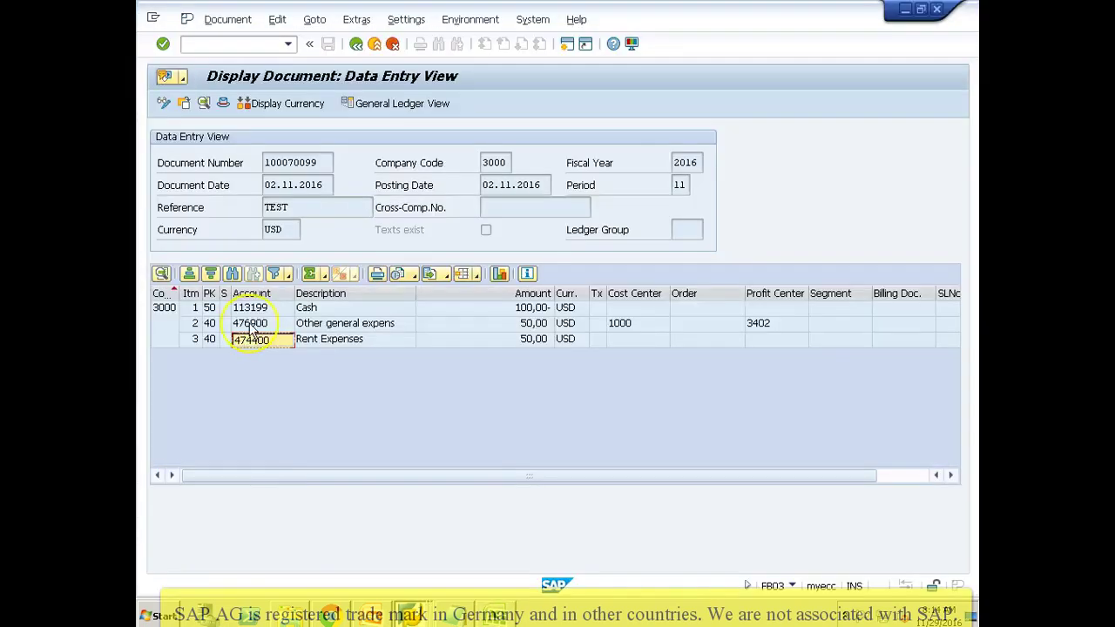
ctrl+click(250, 325)
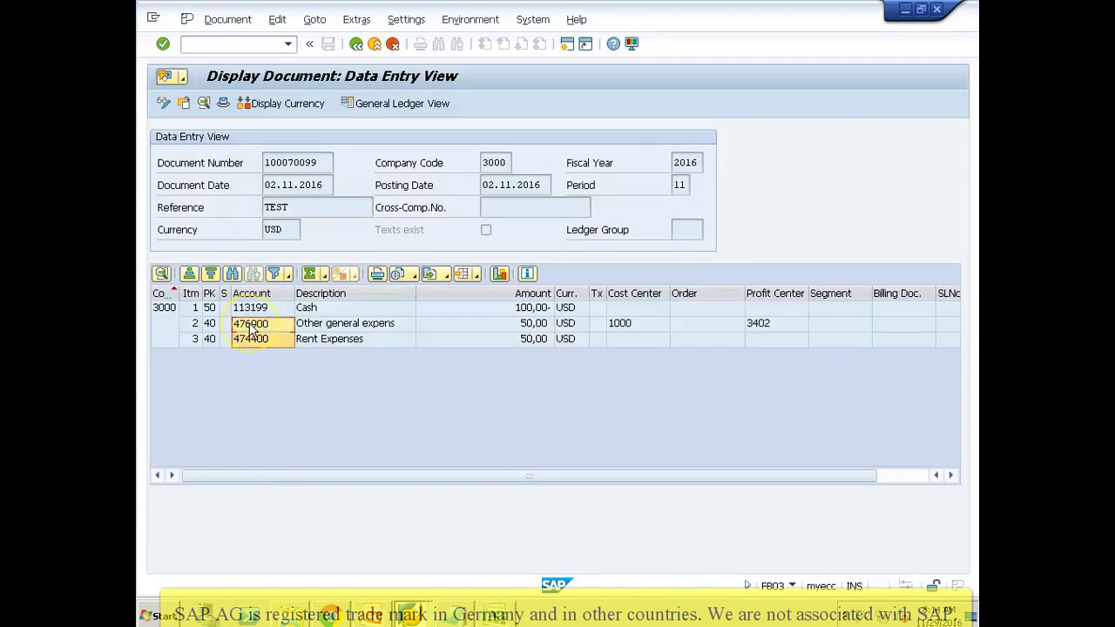
click(250, 326)
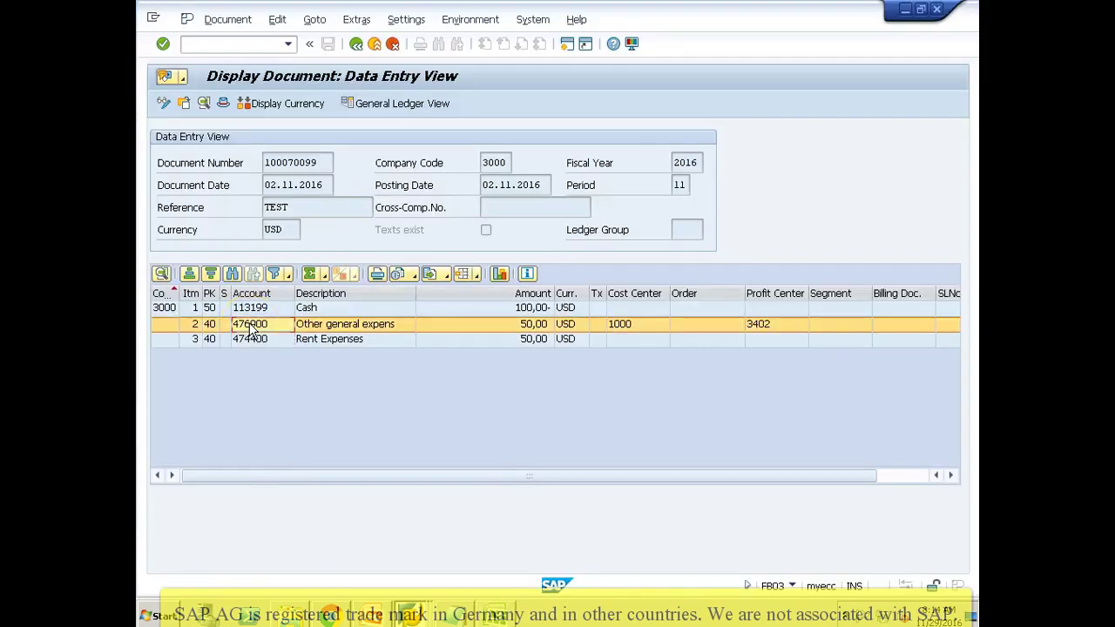
key(alt+Tab)
Step: Clear the WRBTR_02 amount in row 2 of the Excel sheet and copy that row's data into rows 3 and 4
key(Left)
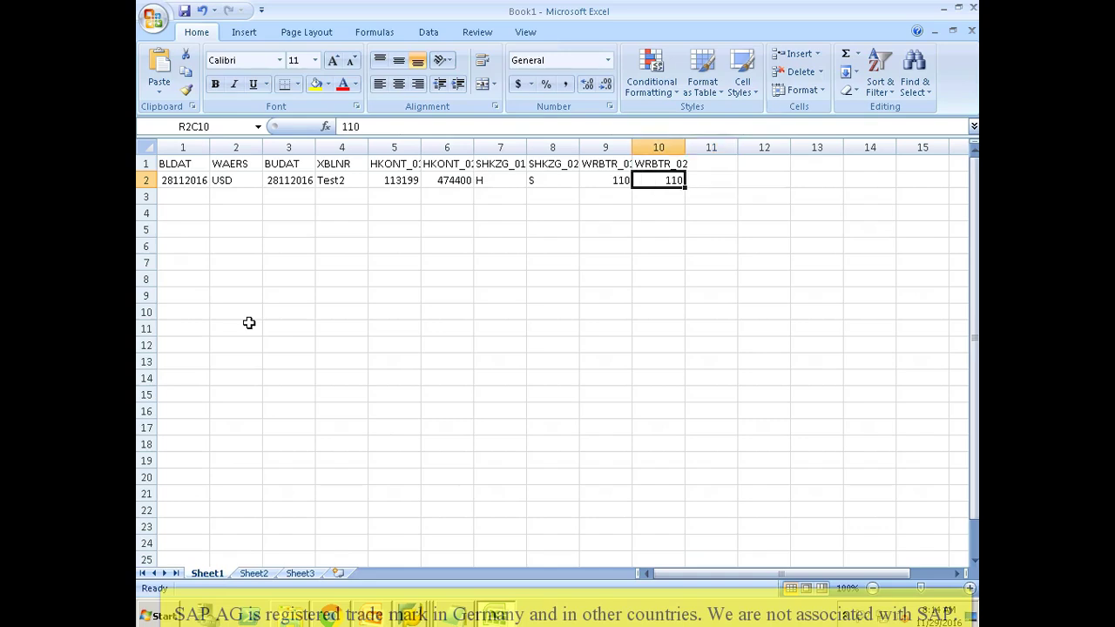
key(Delete)
click(190, 182)
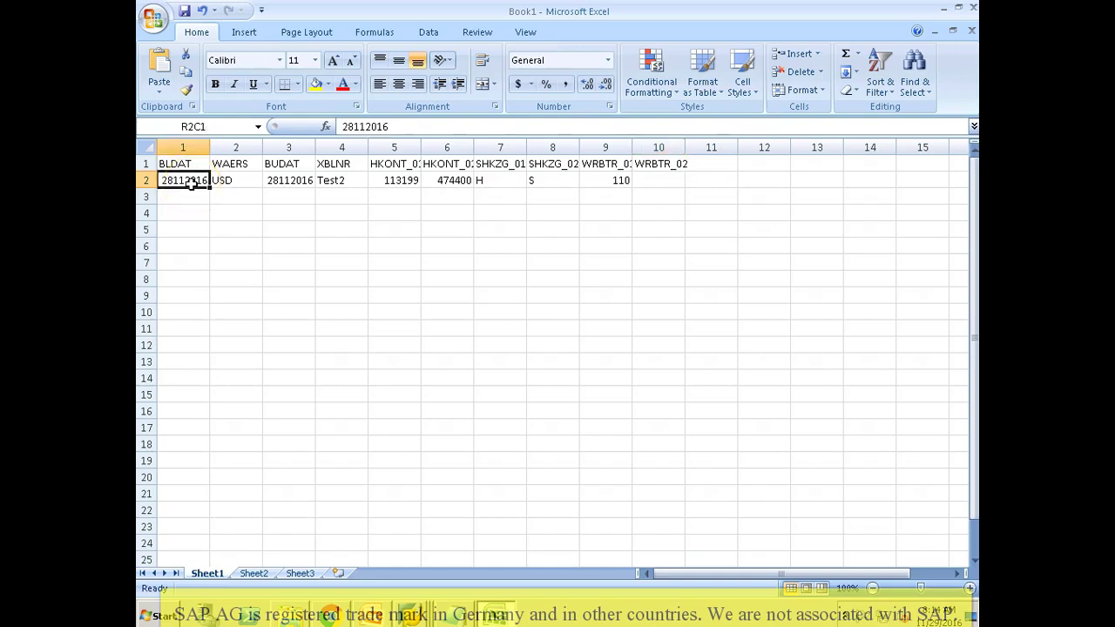
key(shift+Right)
key(shift+Right)
key(shift+Right)
key(shift+Right)
key(shift+Right)
key(shift+Right)
key(shift+Right)
key(shift+Right)
key(shift+Right)
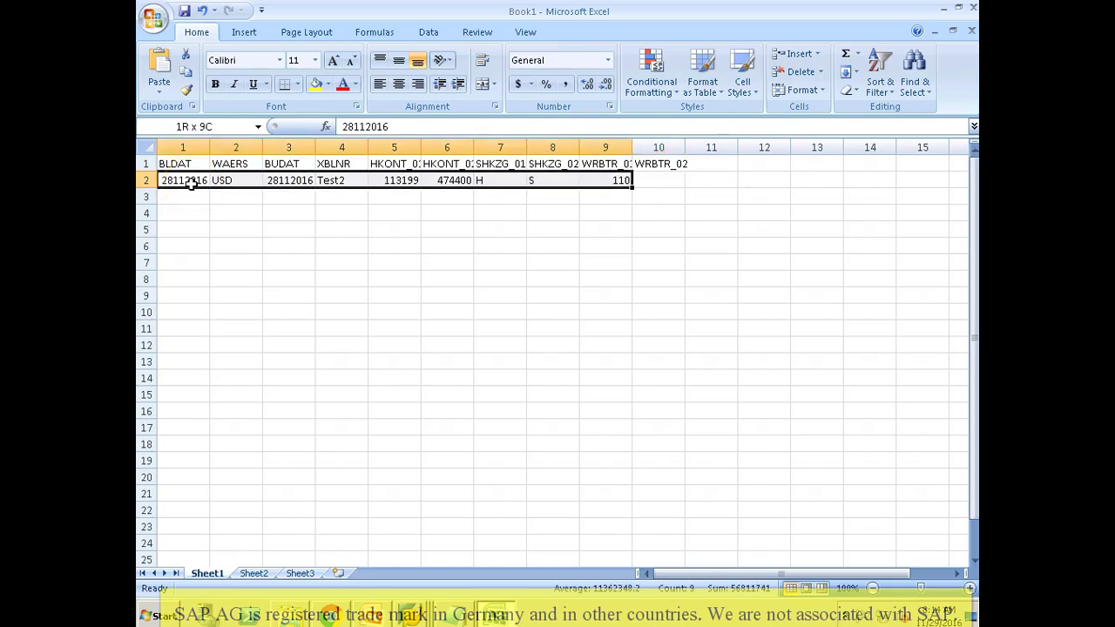
key(ctrl+c)
key(Down)
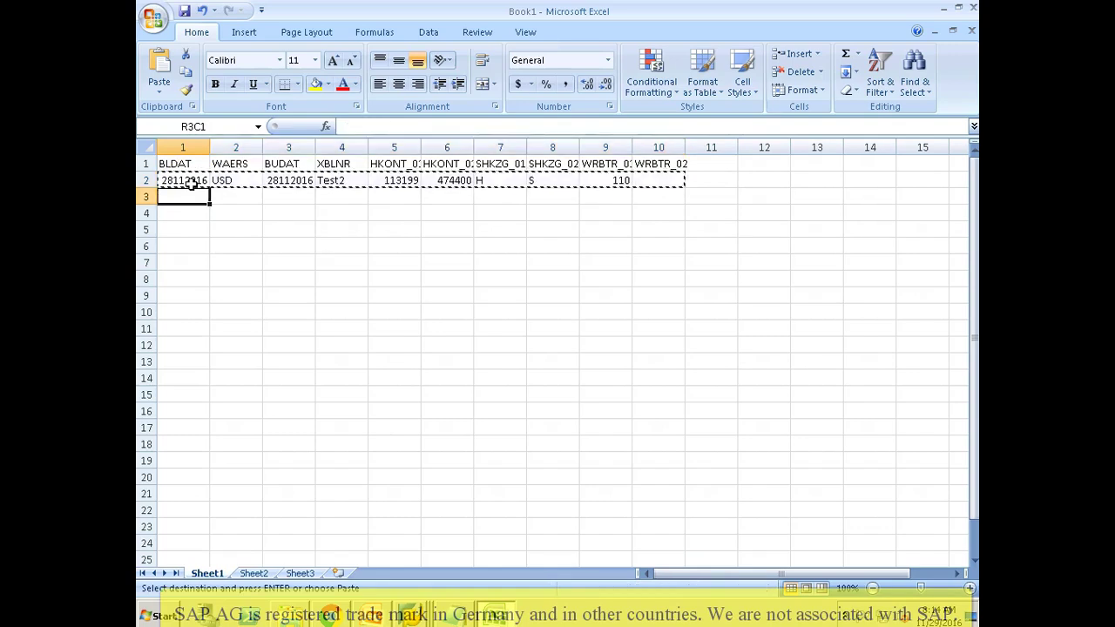
key(ctrl+v)
key(Down)
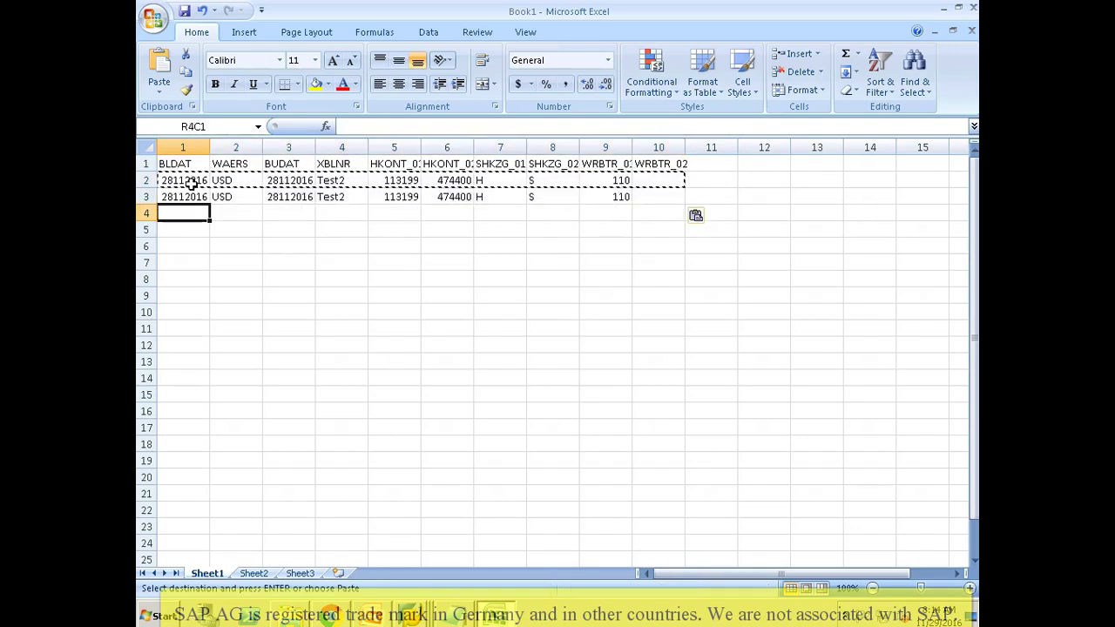
key(ctrl+v)
Step: Enter the WRBTR_02 amounts 110, 111 and 112 in rows 2, 3 and 4
click(191, 183)
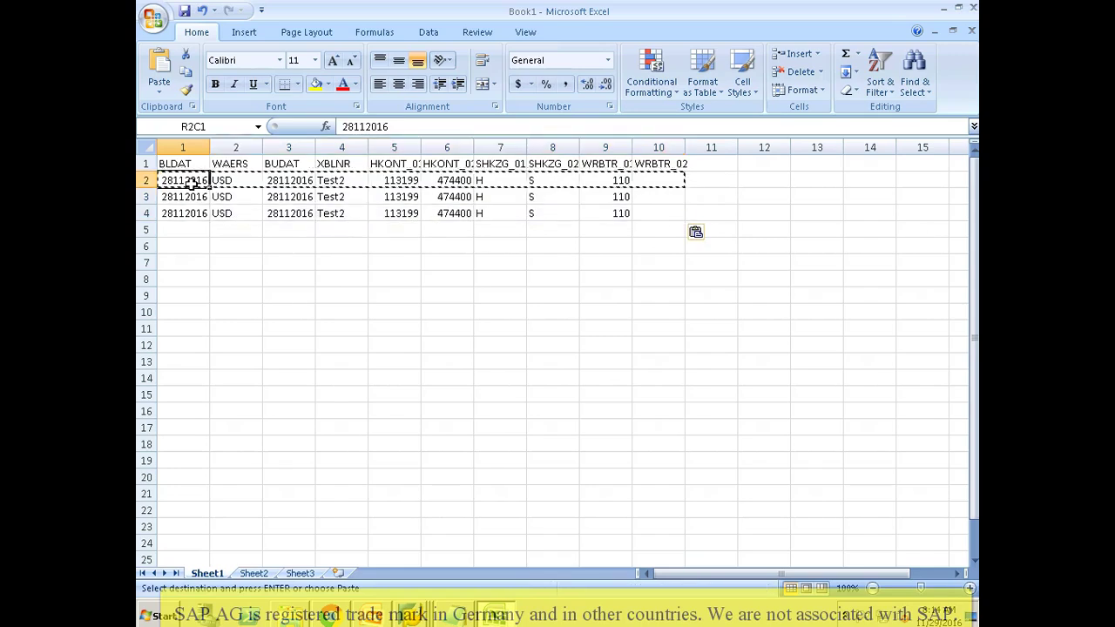
key(ctrl+Right)
key(Right)
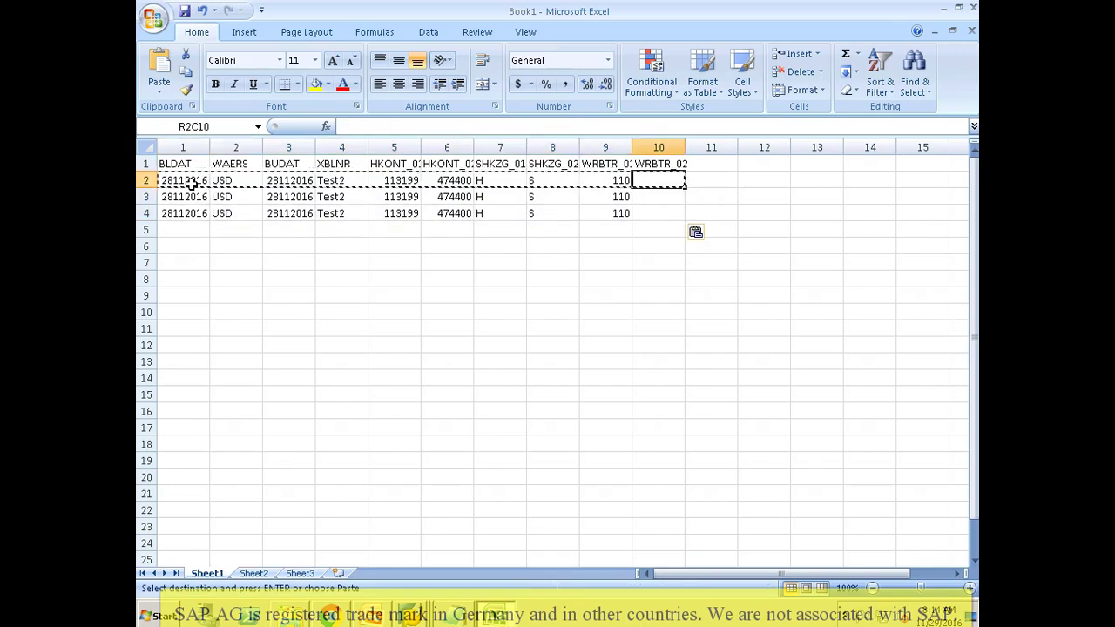
text(110)
key(Return)
text(11)
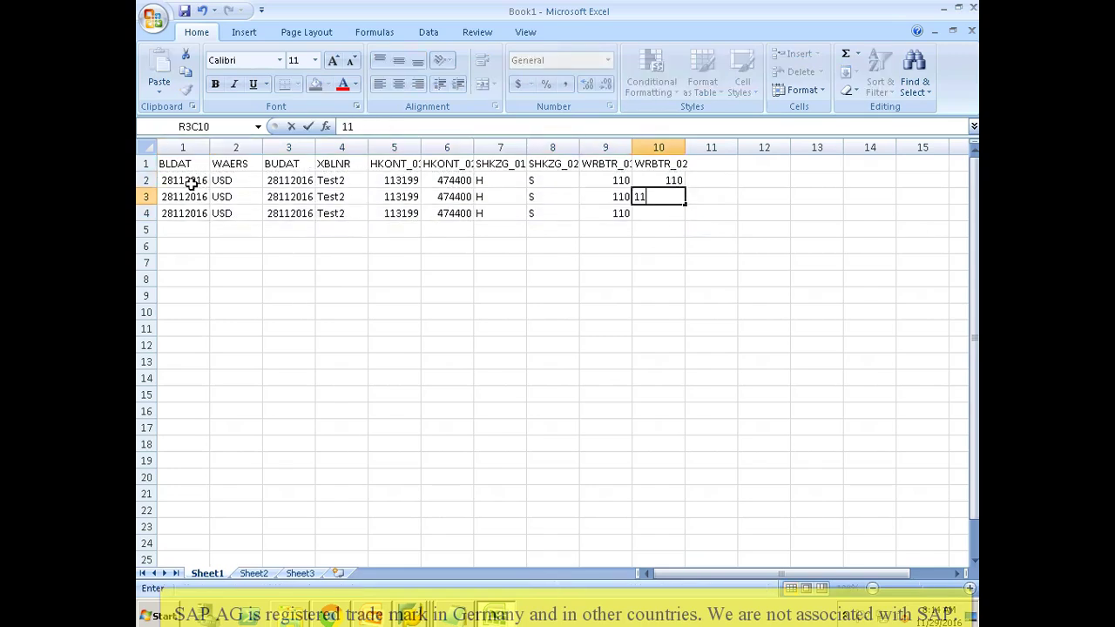
text(1)
key(Return)
text(112)
key(Return)
Step: Set the WRBTR_01 amounts to 111 in row 3 and 112 in row 4
key(Up)
key(Up)
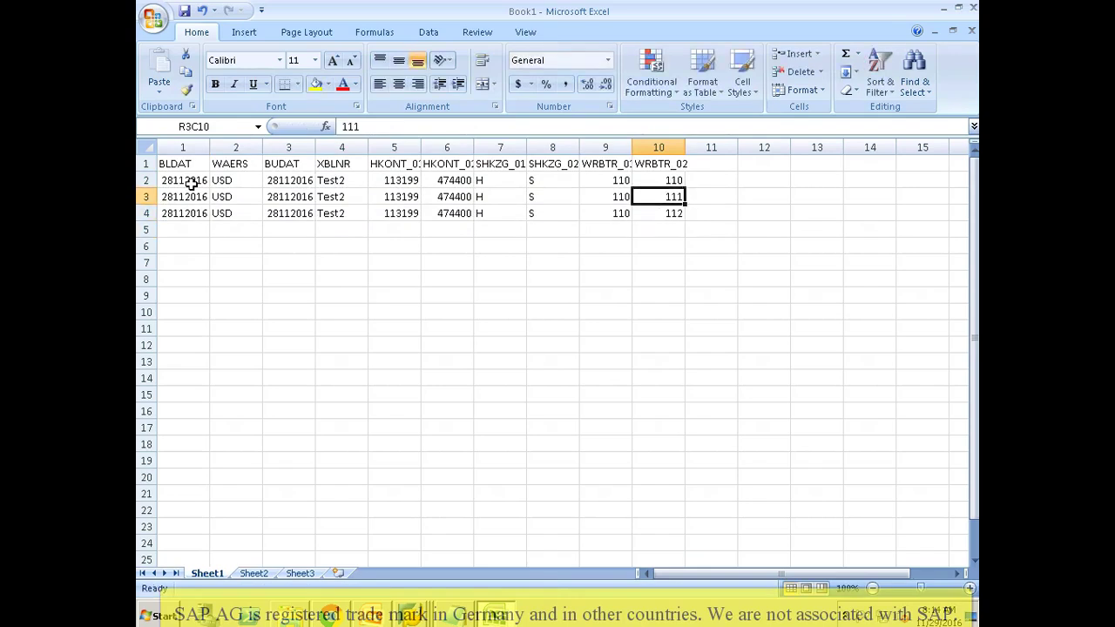
key(Left)
text(111)
key(Return)
text(112)
key(Return)
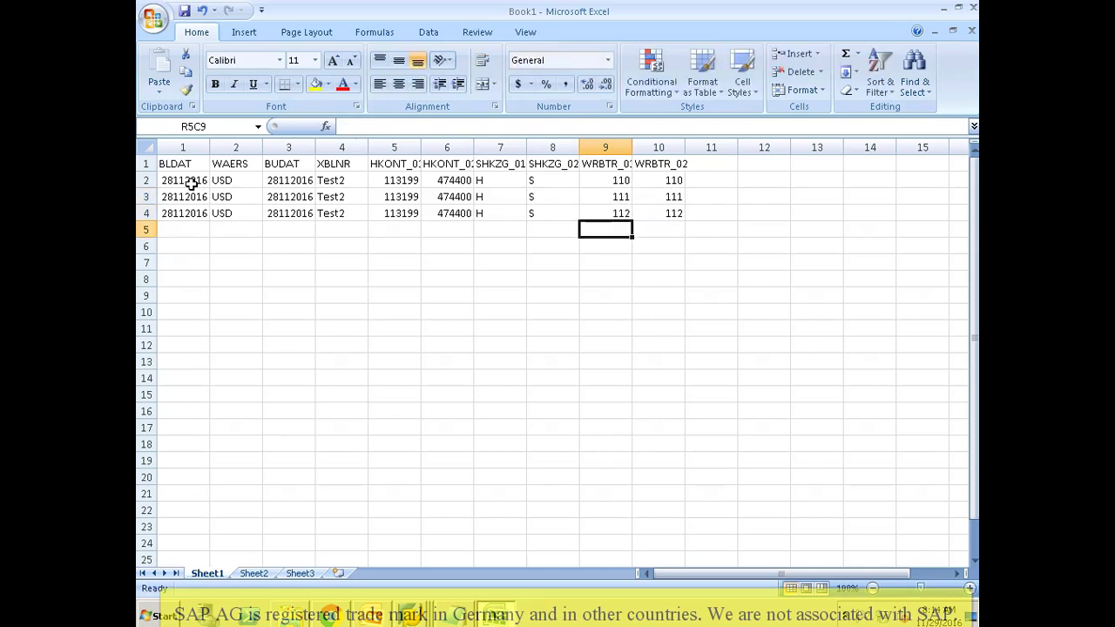
key(Up)
Step: Examine the Other general expens line's cost center in SAP and compare the Cash line's account with HKONT_01 in the Excel sheet
key(alt+Tab)
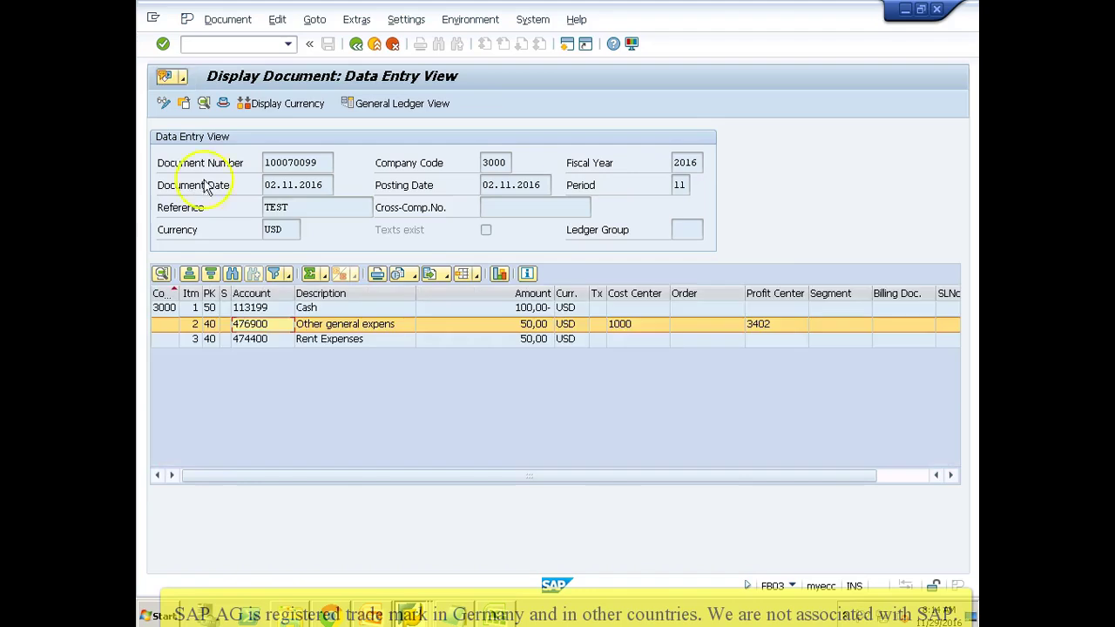
click(259, 325)
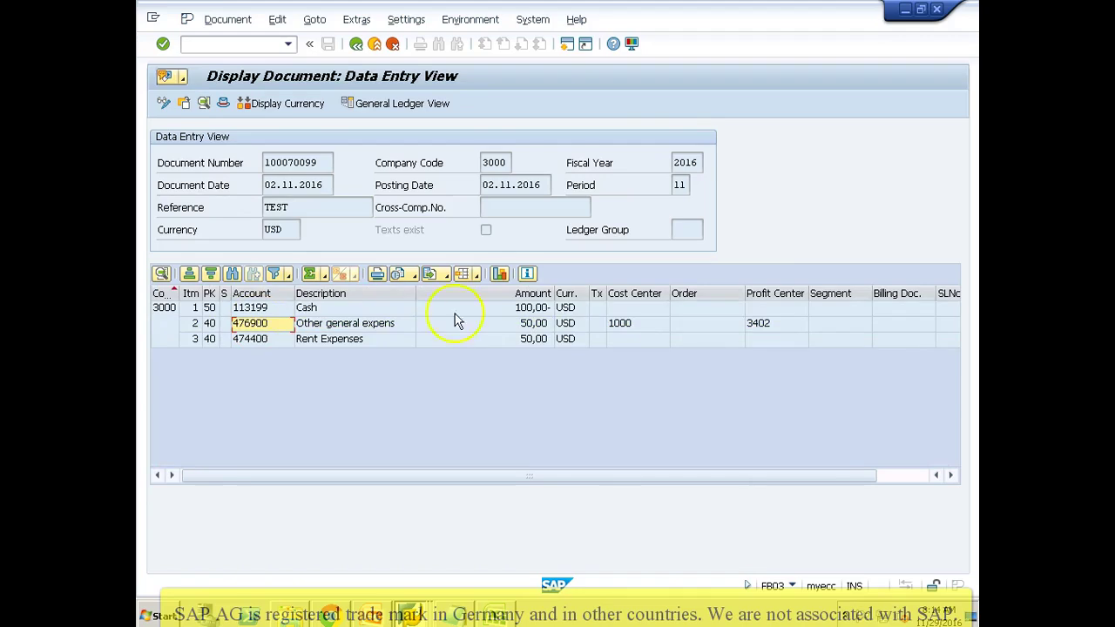
click(631, 325)
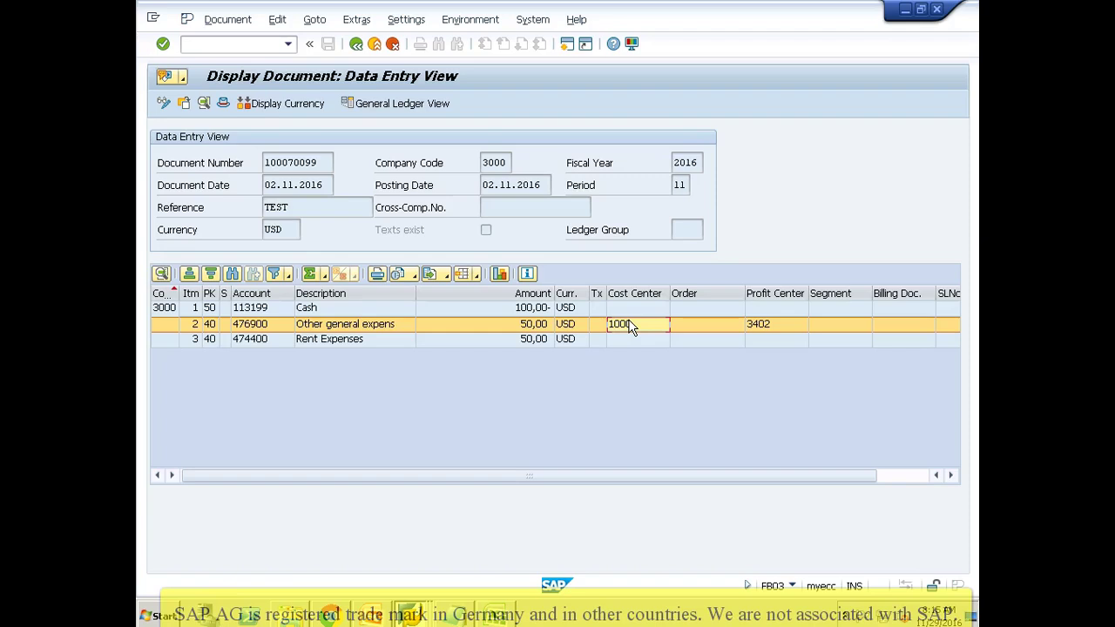
key(alt+Tab)
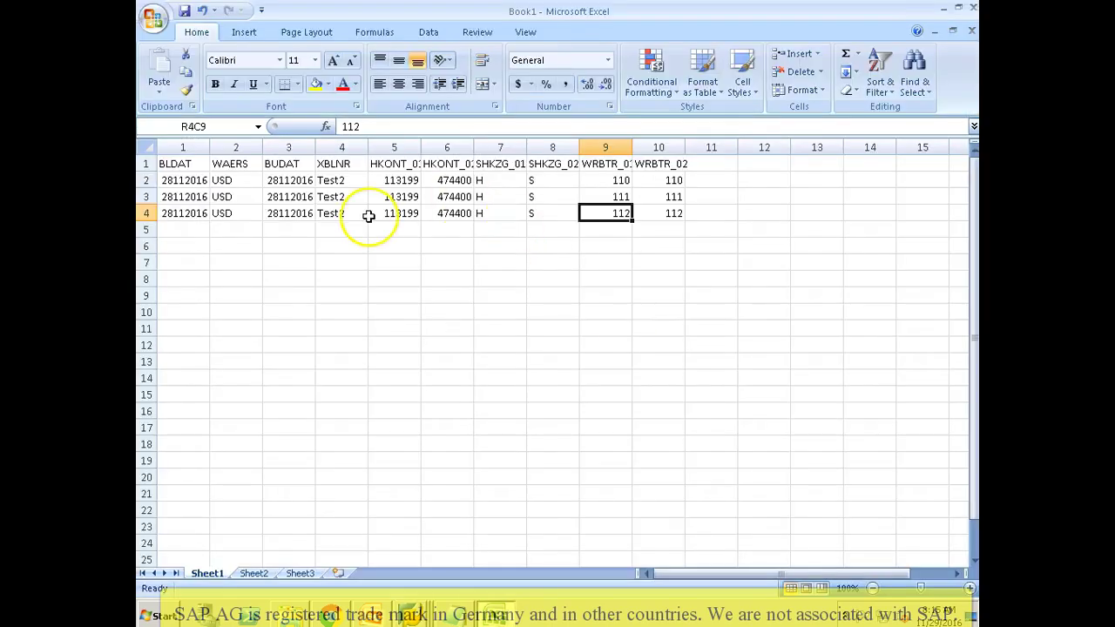
click(188, 180)
click(401, 181)
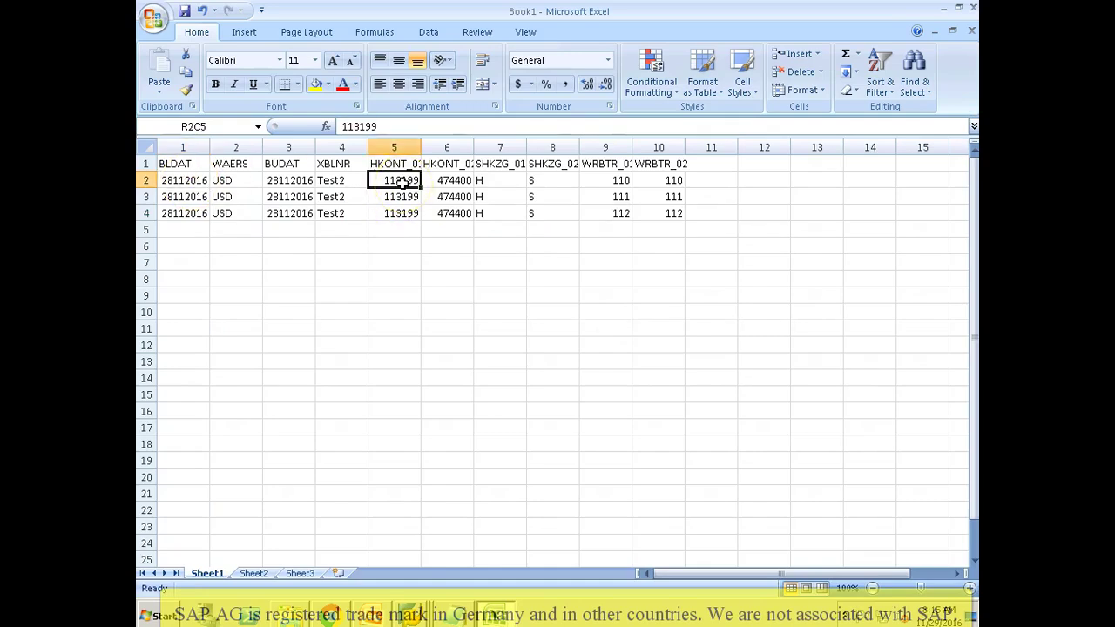
key(alt+Tab)
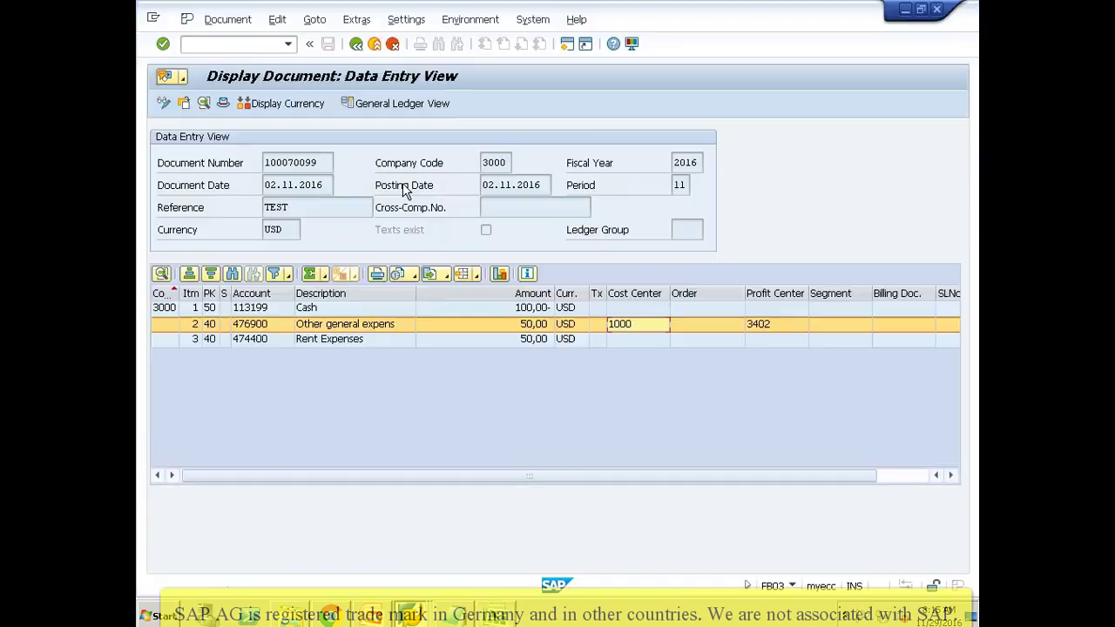
click(249, 309)
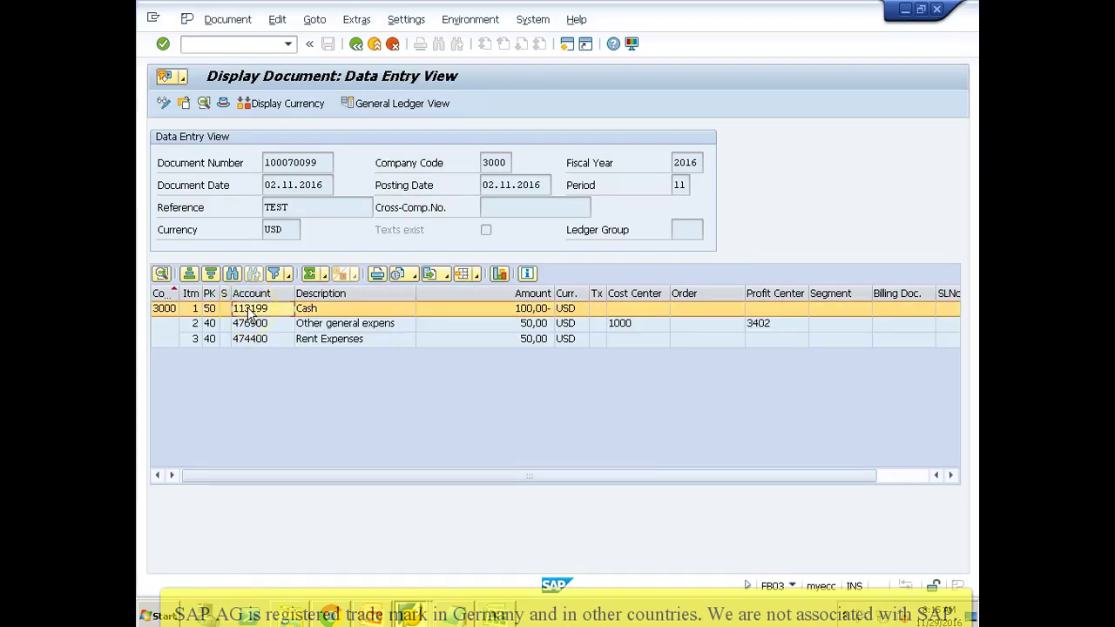
key(alt+Tab)
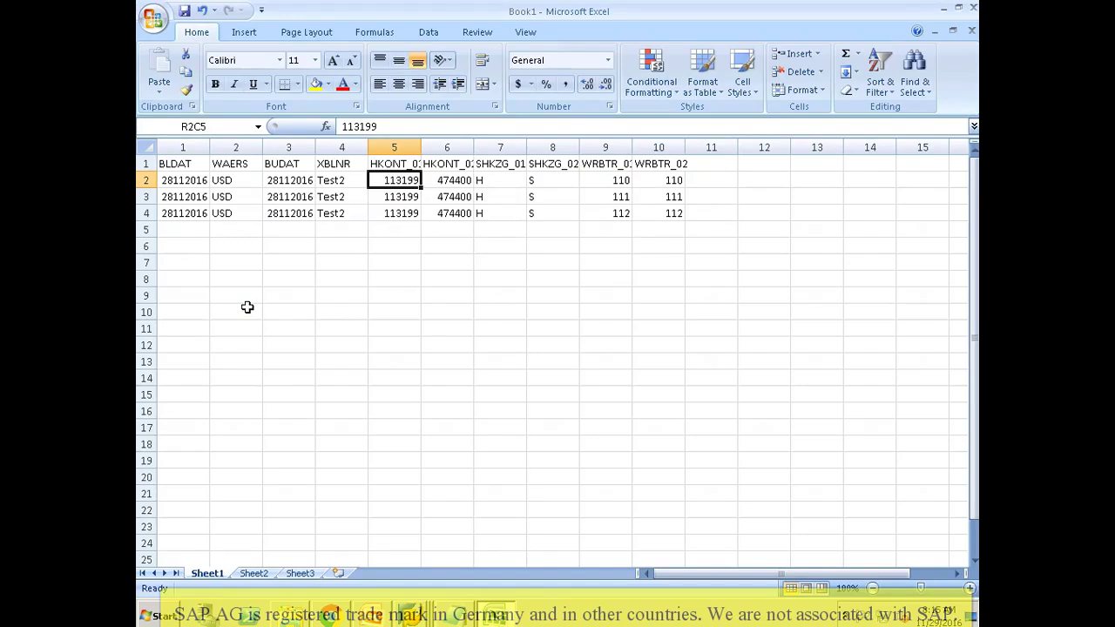
Step: Save the active sheet to the Desktop as a tab-delimited text file named ZFB50_SRC, keeping the text format
key(ctrl+s)
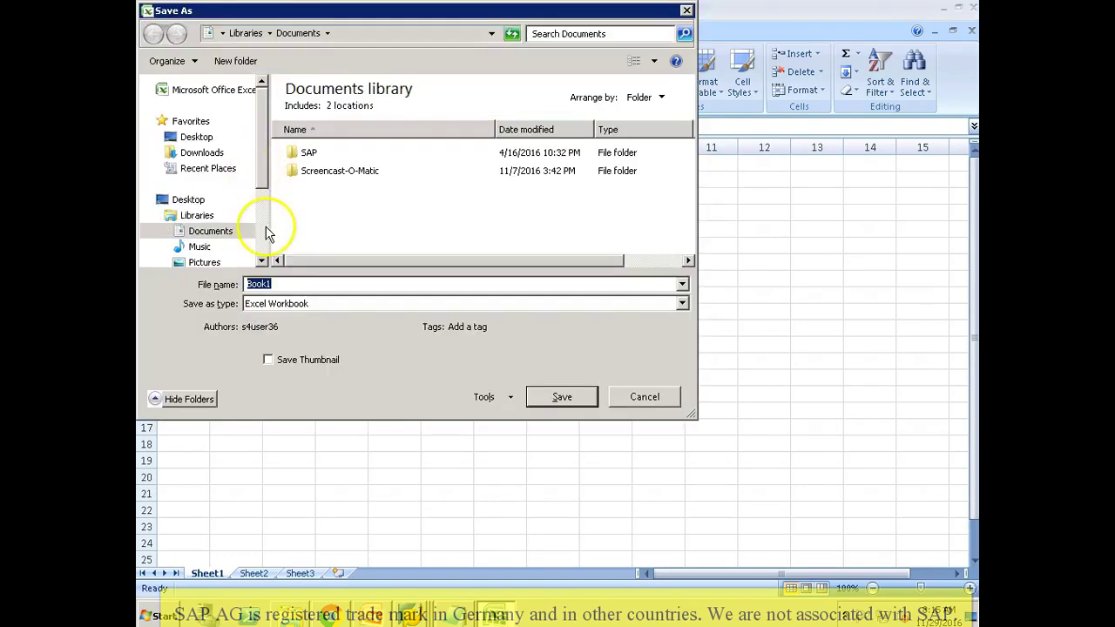
text(ZFB50_SRC)
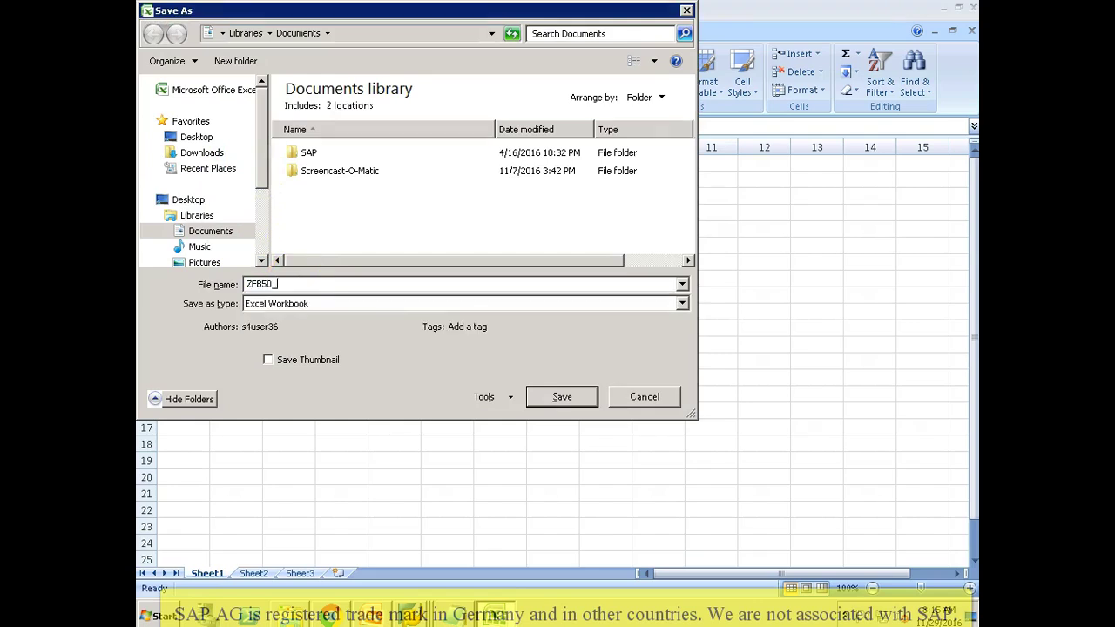
click(339, 304)
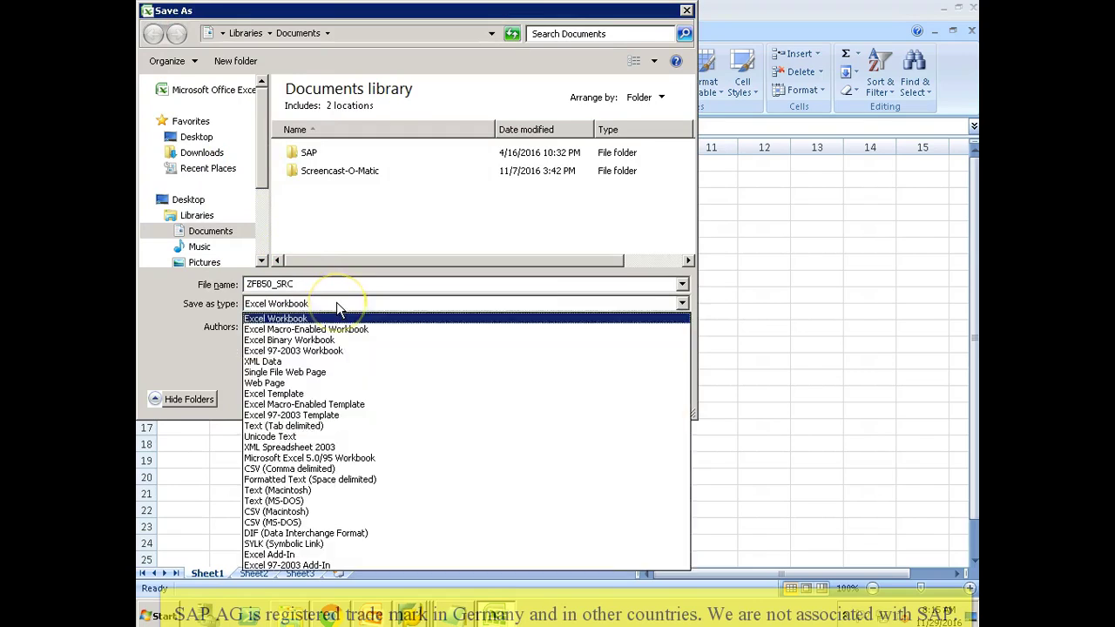
click(286, 427)
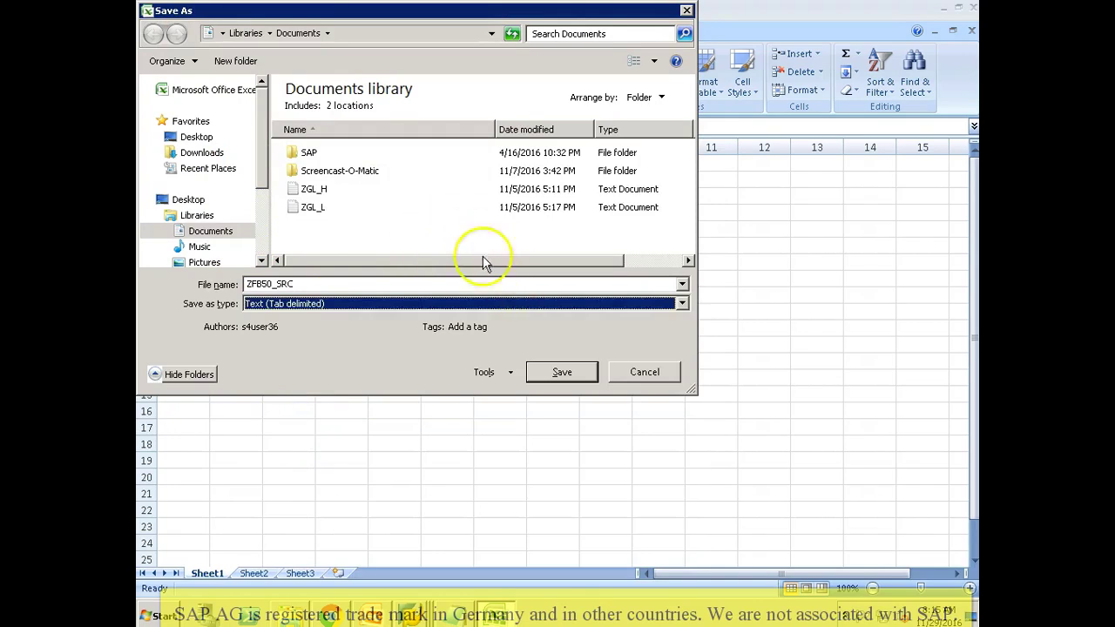
click(191, 137)
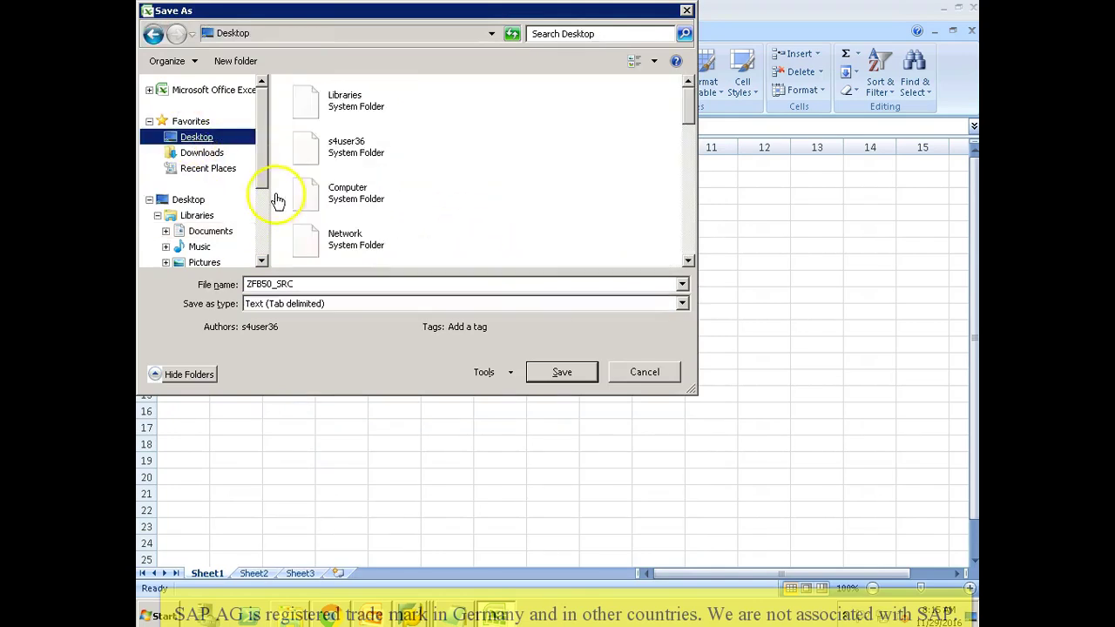
click(560, 374)
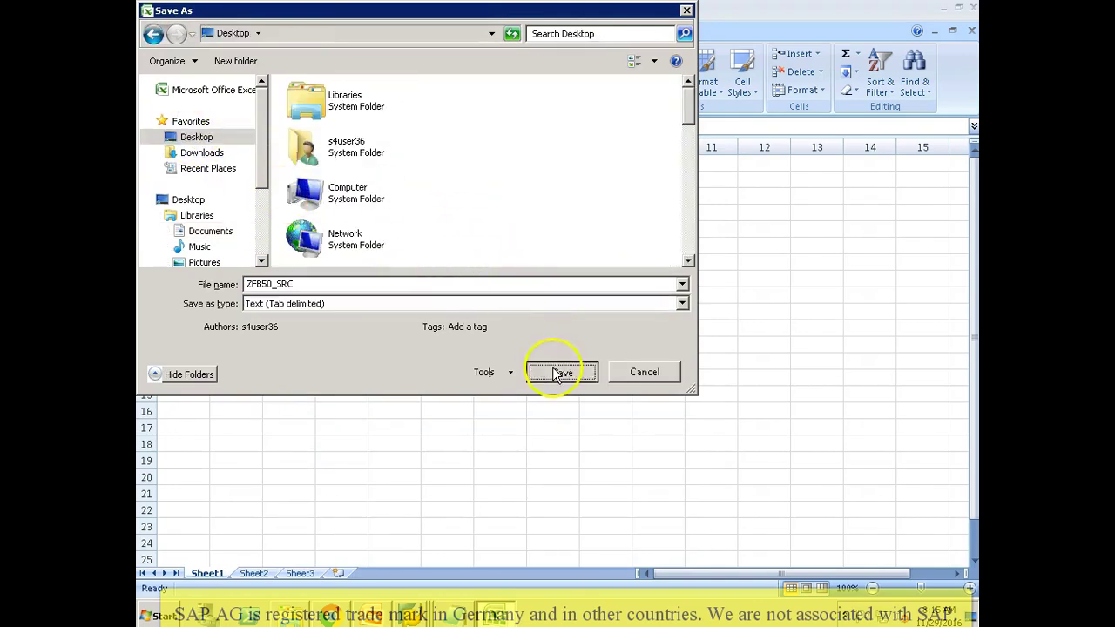
click(533, 361)
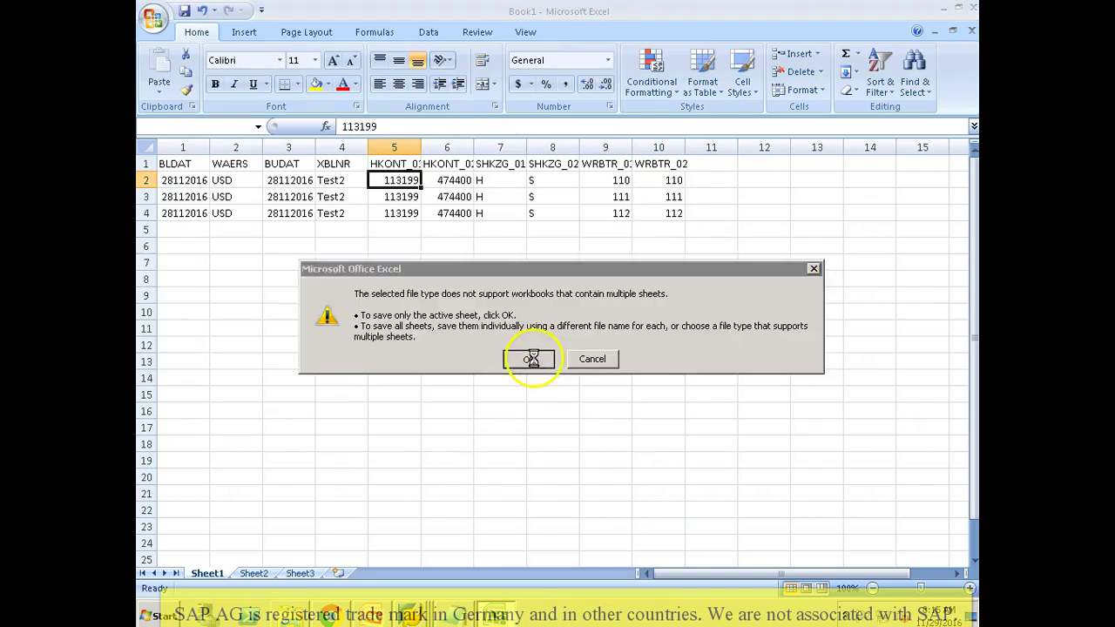
click(513, 363)
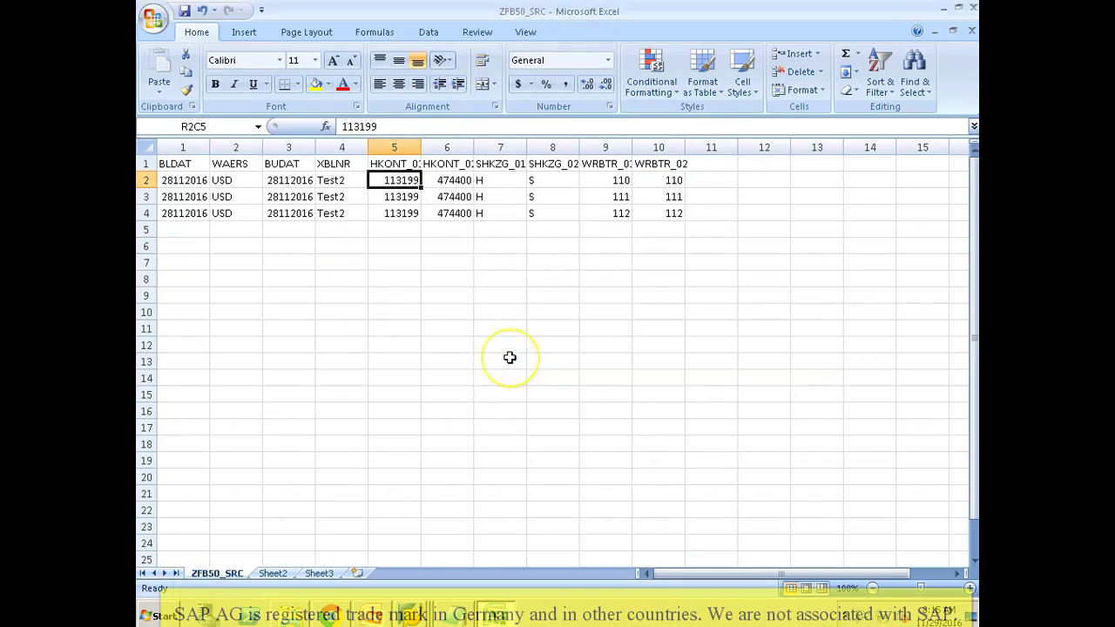
Step: Close the ZFB50_SRC workbook with its changes saved and exit Excel
click(327, 229)
key(ctrl+w)
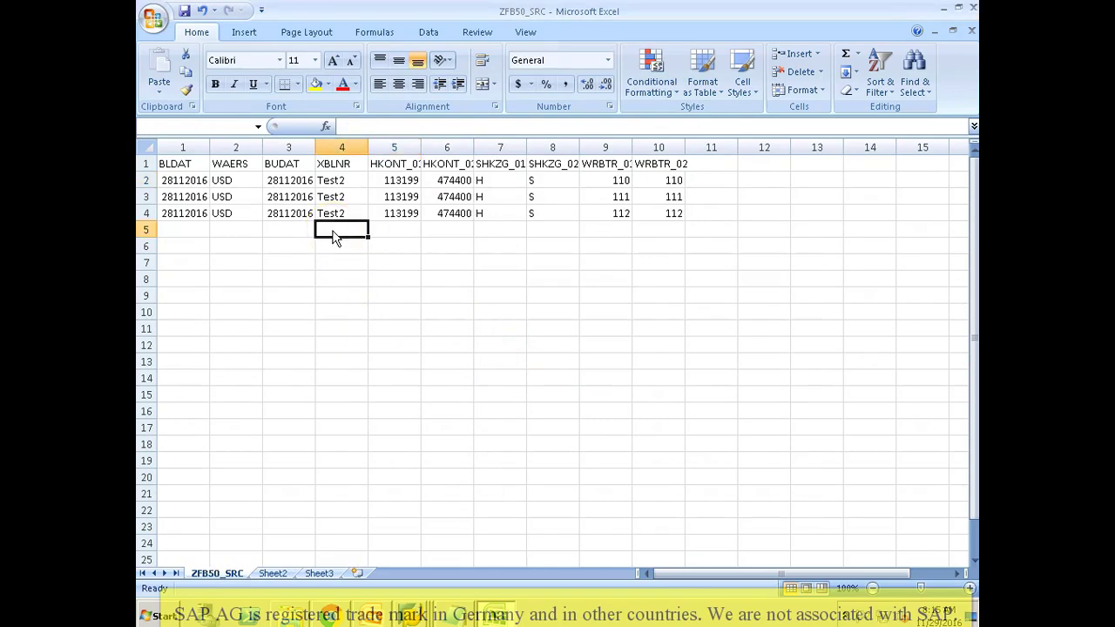
click(494, 344)
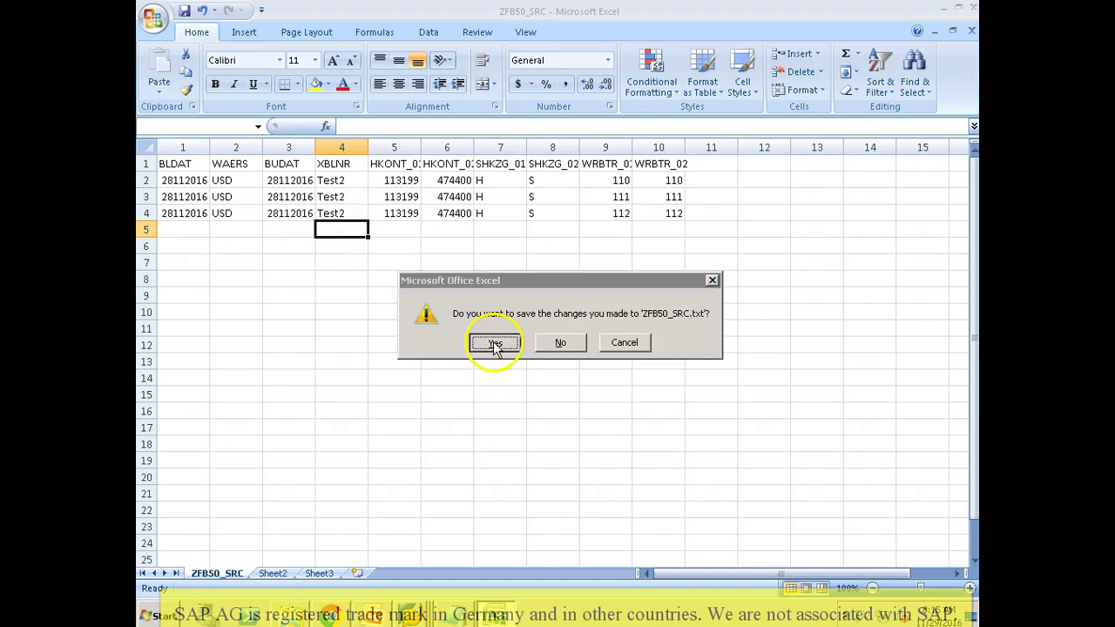
click(494, 365)
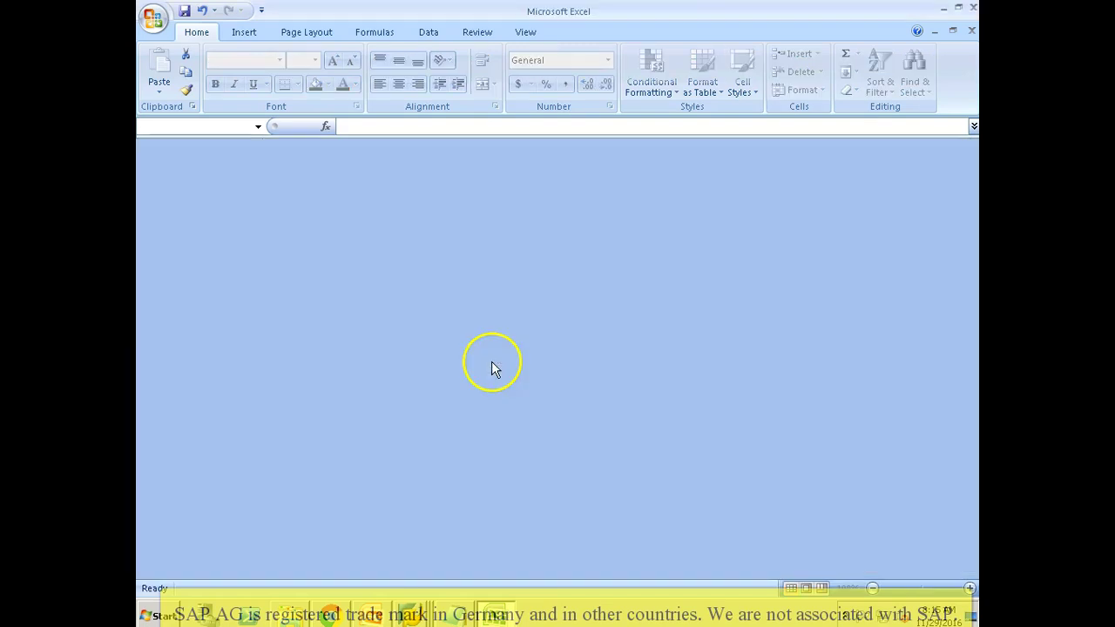
click(973, 12)
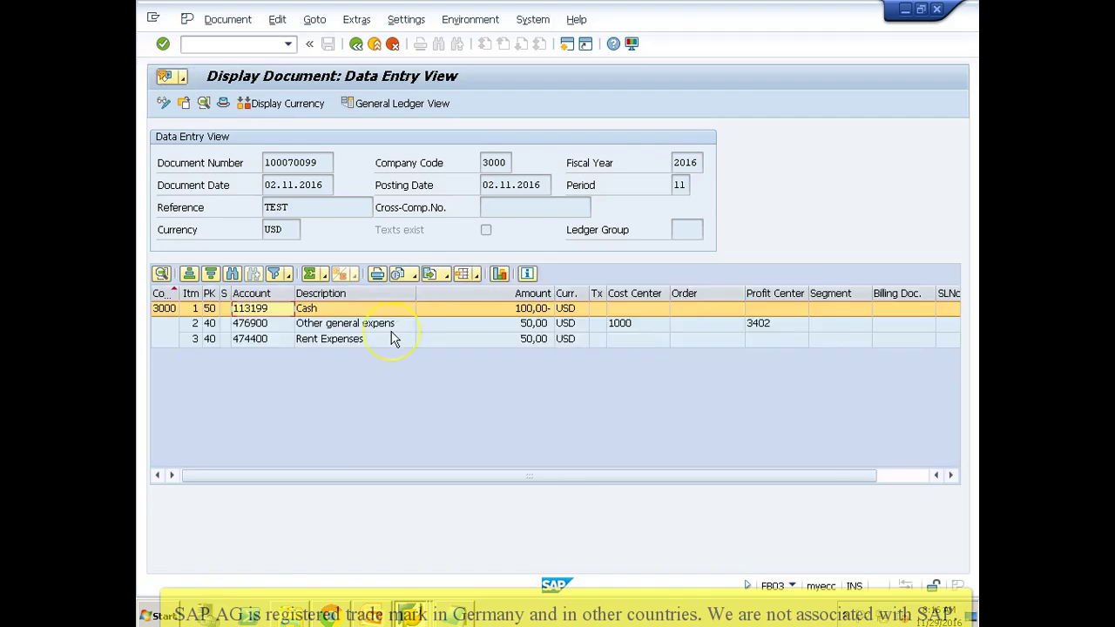
Step: Return to the LSMW Specify Files screen in SAP and open the file properties for legacy data on the PC
key(alt+Tab)
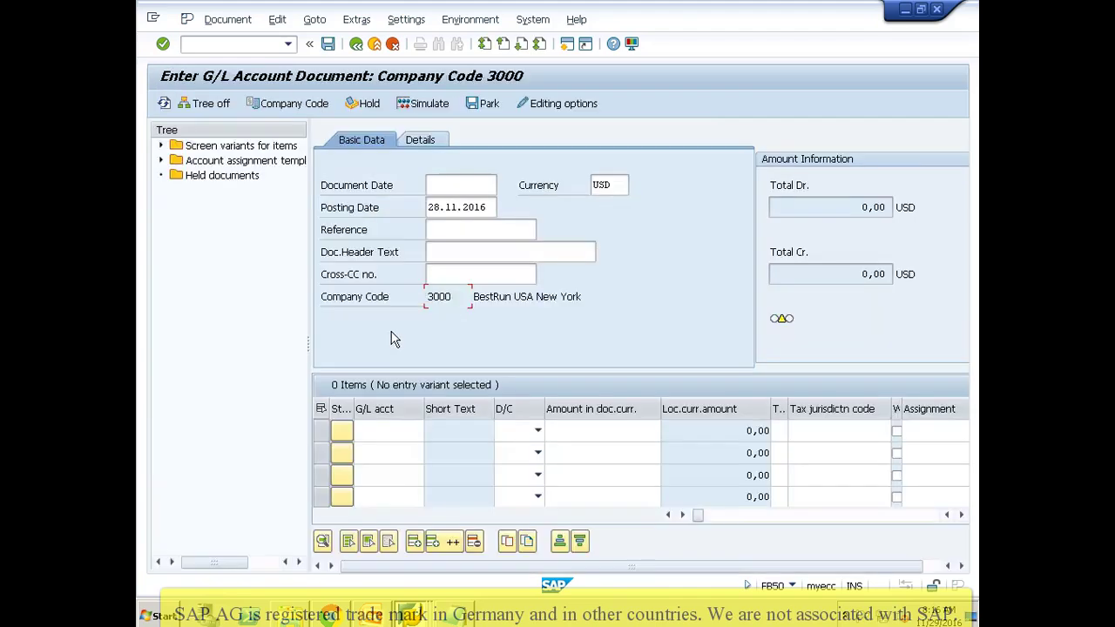
key(alt+Tab)
key(alt+Tab)
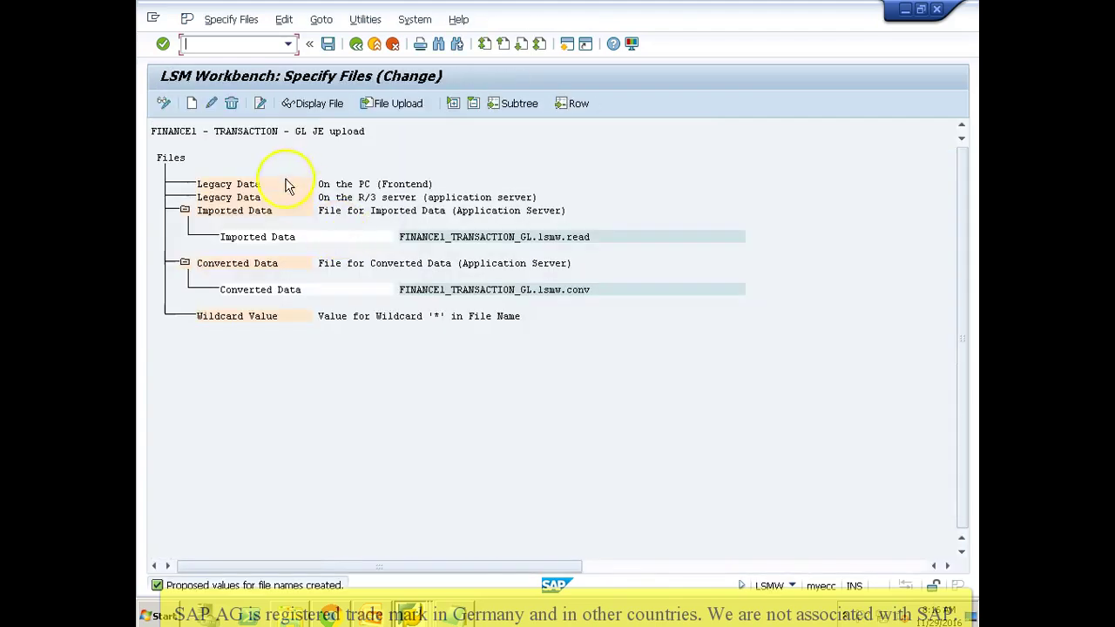
click(252, 184)
double_click(252, 183)
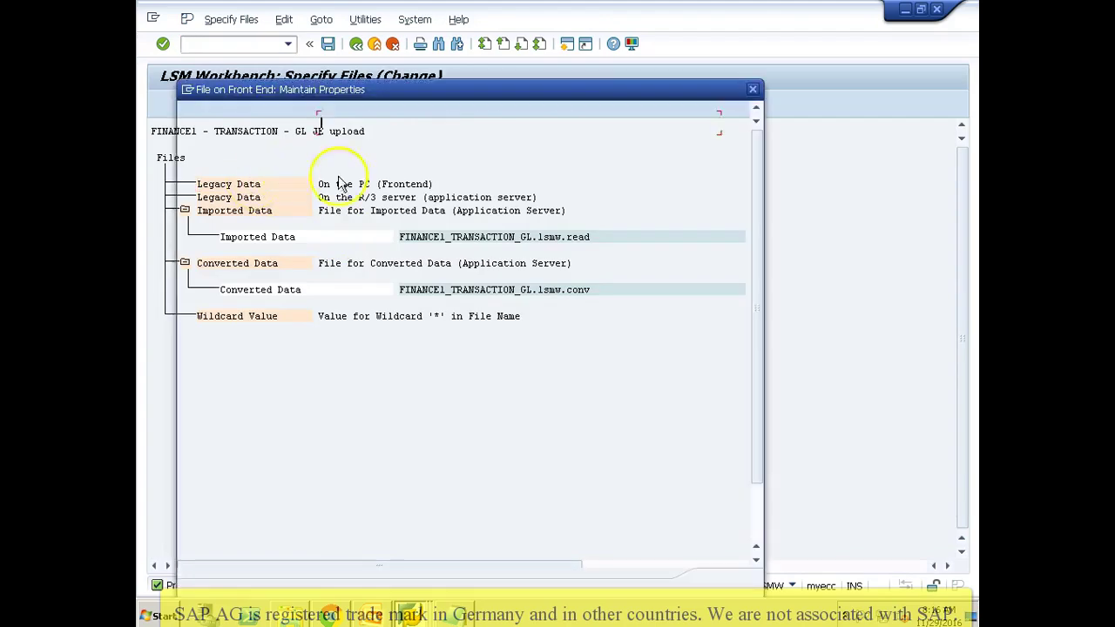
click(354, 233)
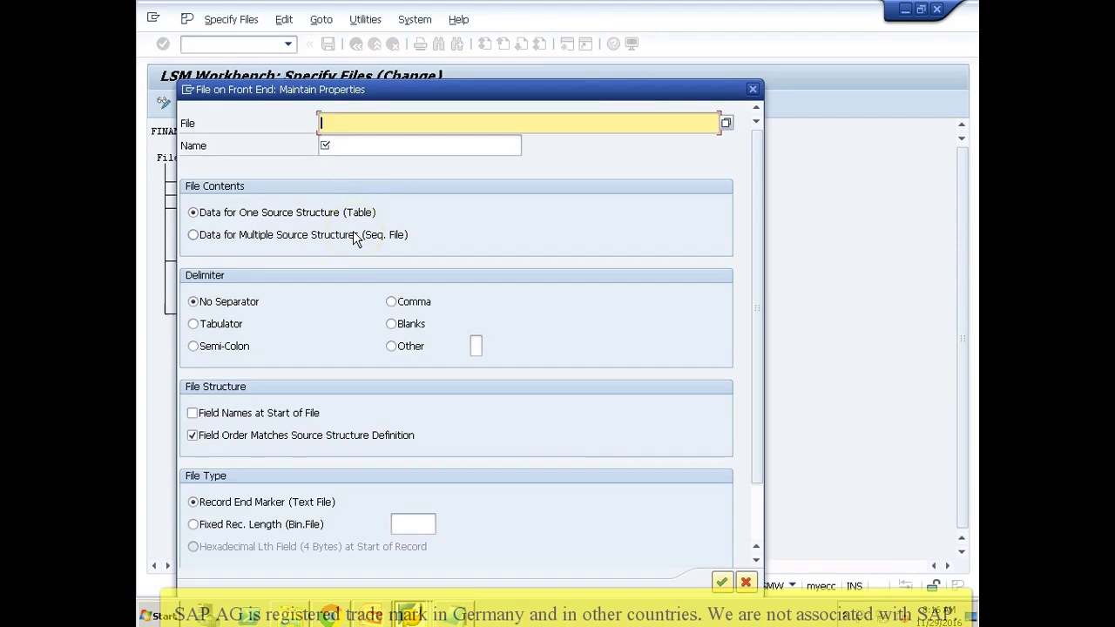
Step: Choose the ZFB50_SRC text file from the Desktop as the legacy data file
click(726, 123)
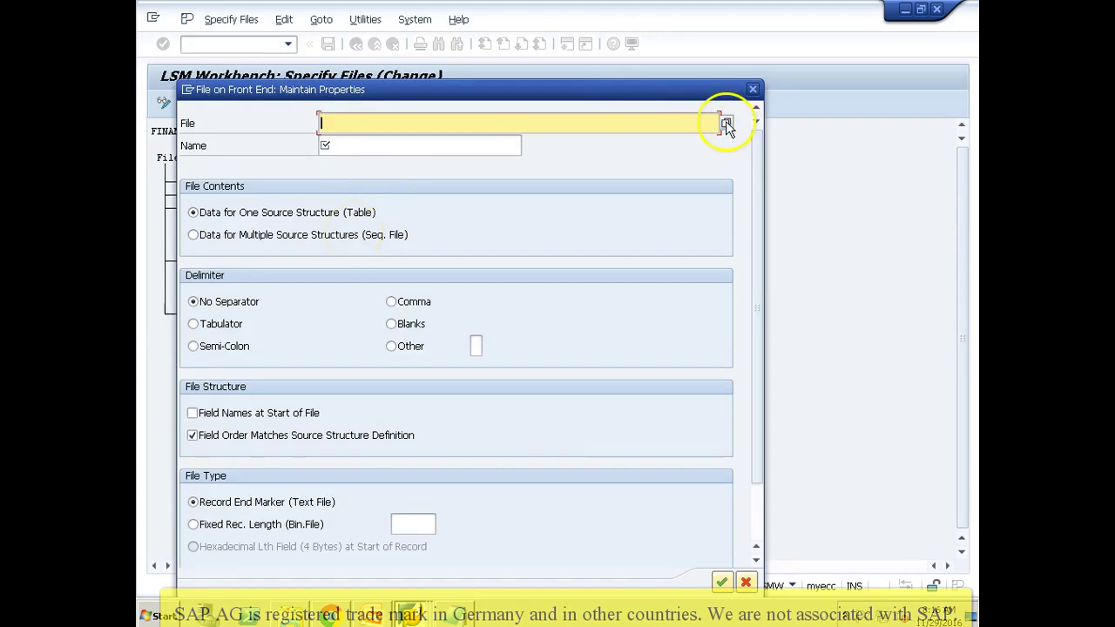
click(187, 146)
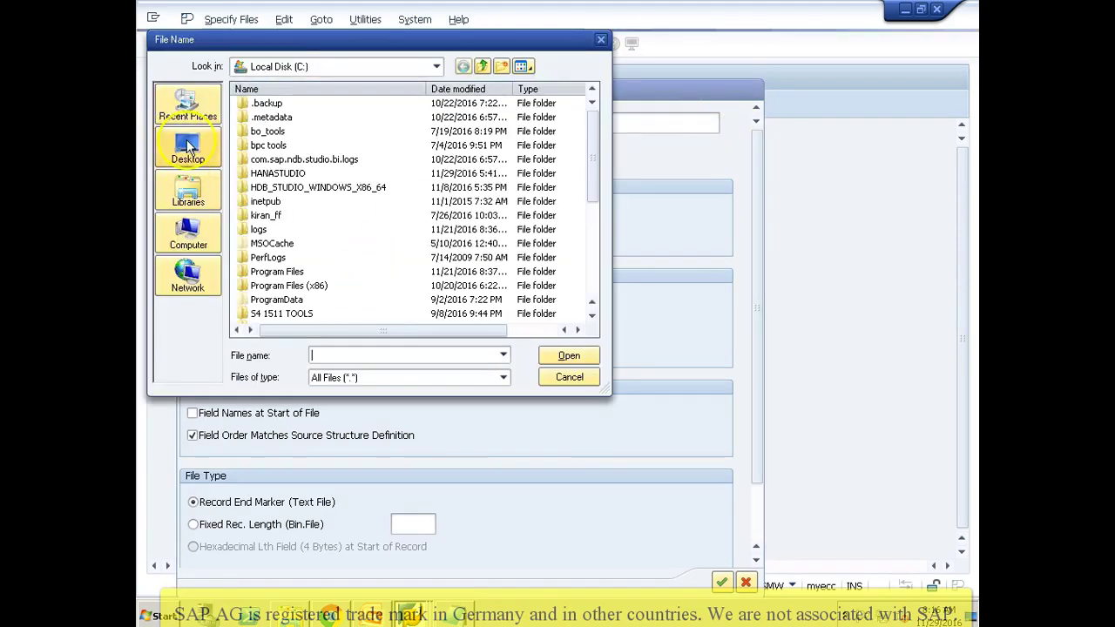
click(297, 225)
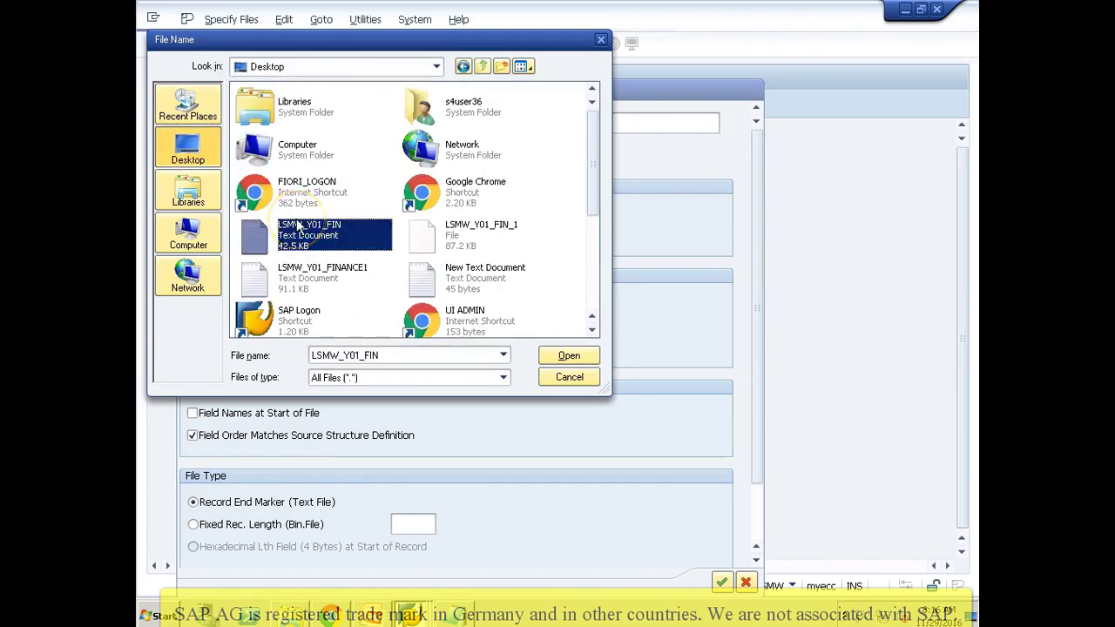
scroll(298, 224, down, 5)
click(291, 225)
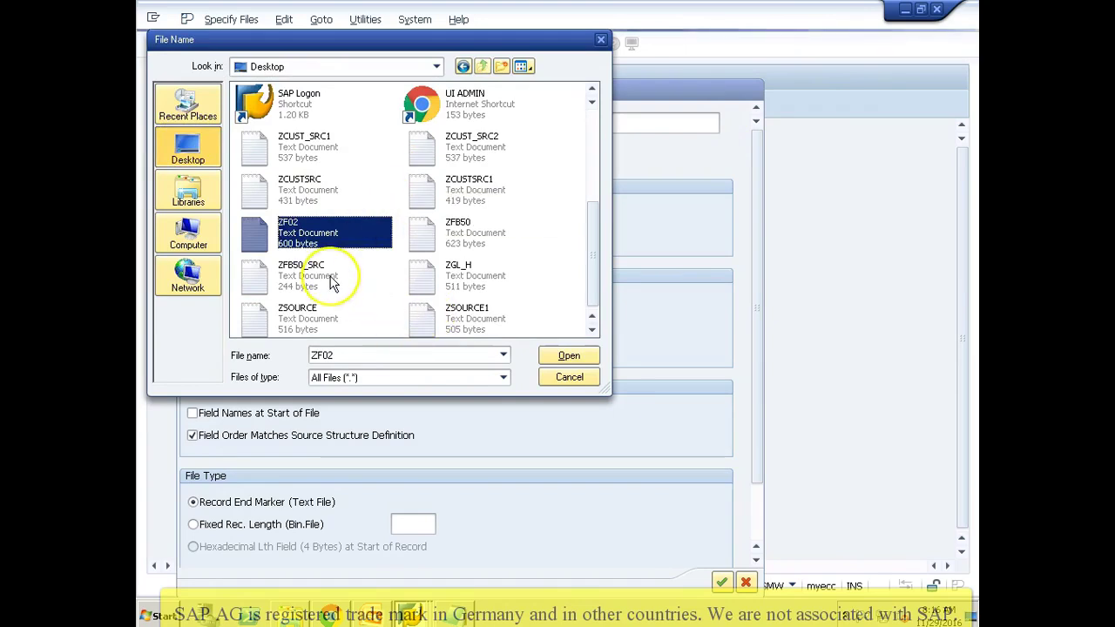
click(331, 279)
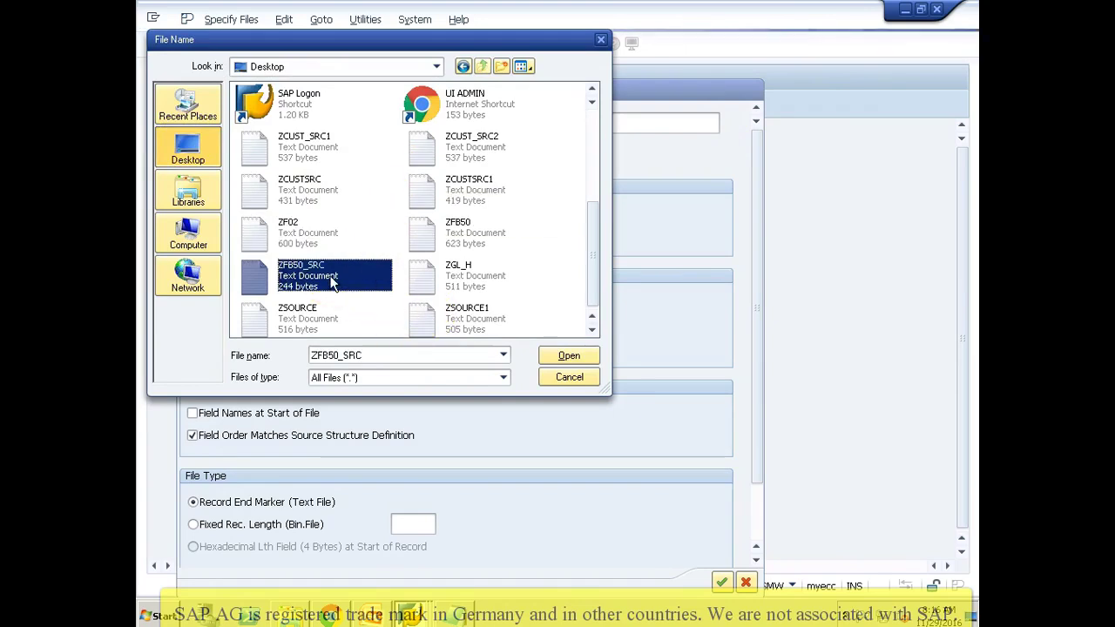
click(557, 357)
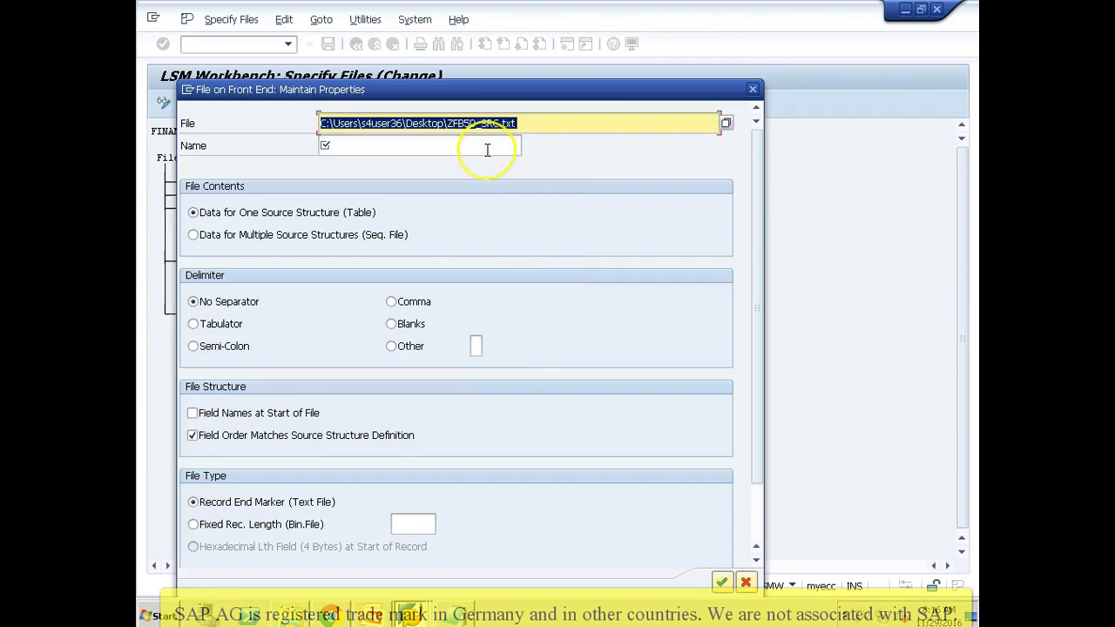
Step: Name the file JE upload with Tabulator delimiter and Field Names at Start of File, then save the file specification and return to the process steps
click(488, 149)
text(JE upload)
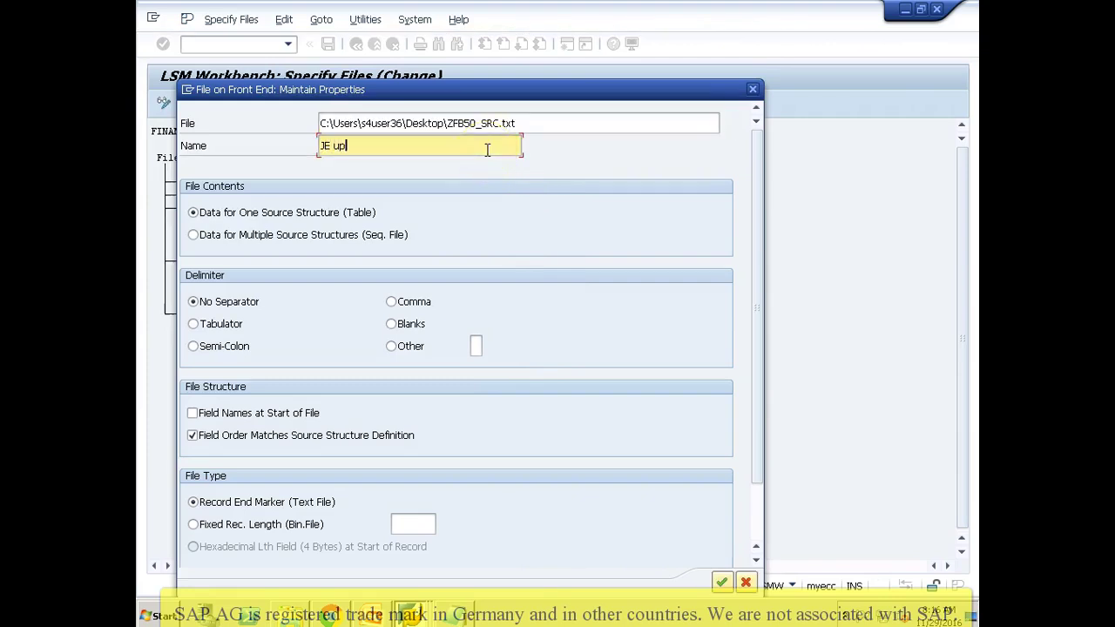
click(193, 324)
click(192, 415)
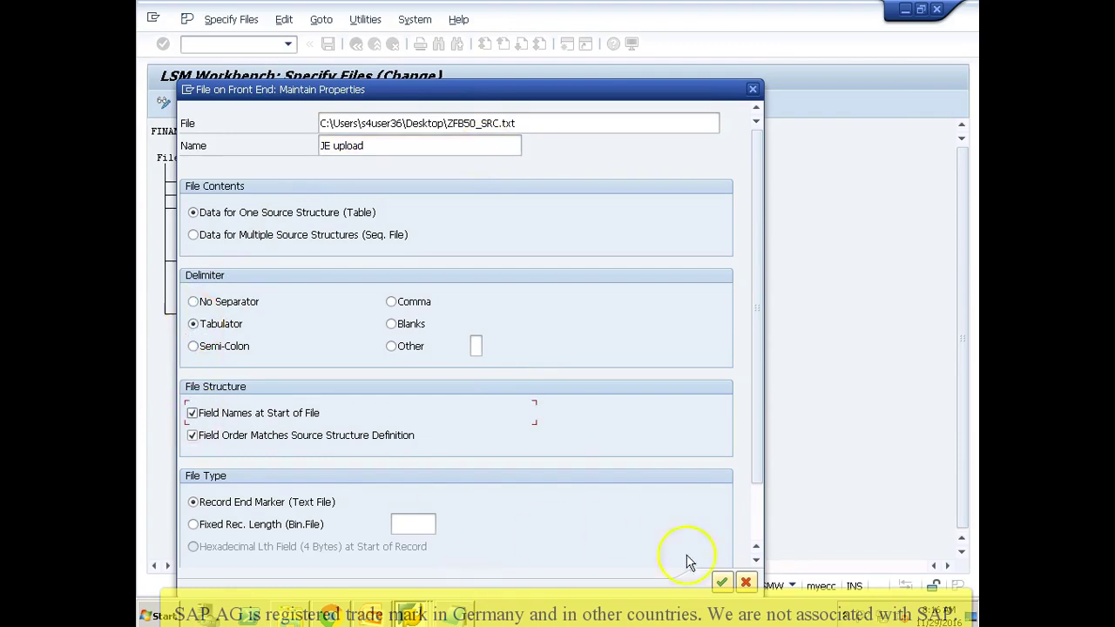
click(721, 583)
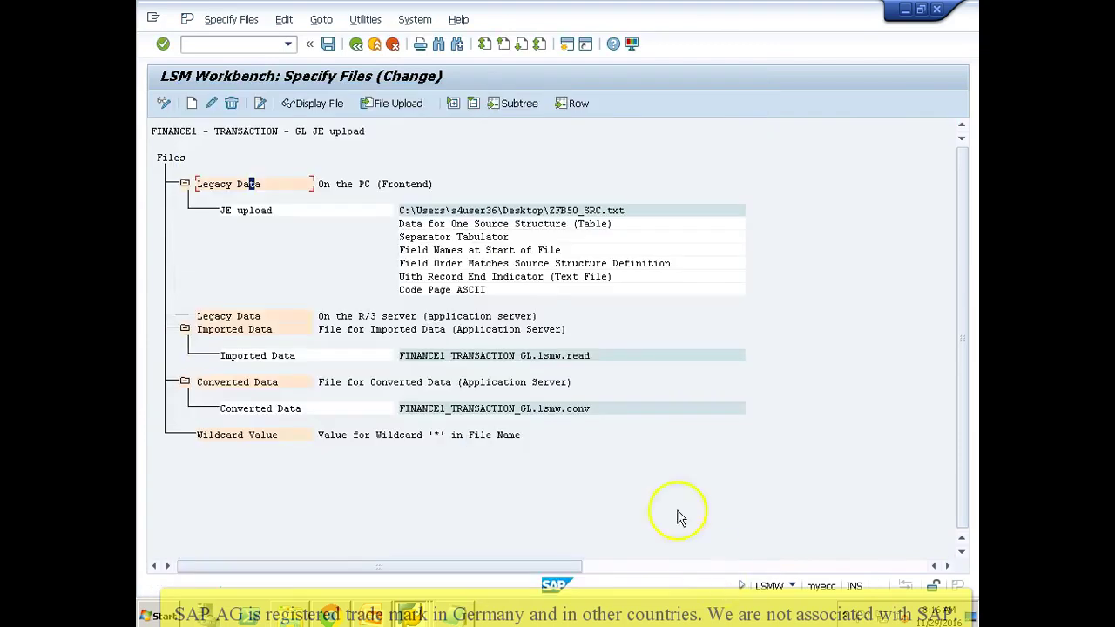
click(329, 45)
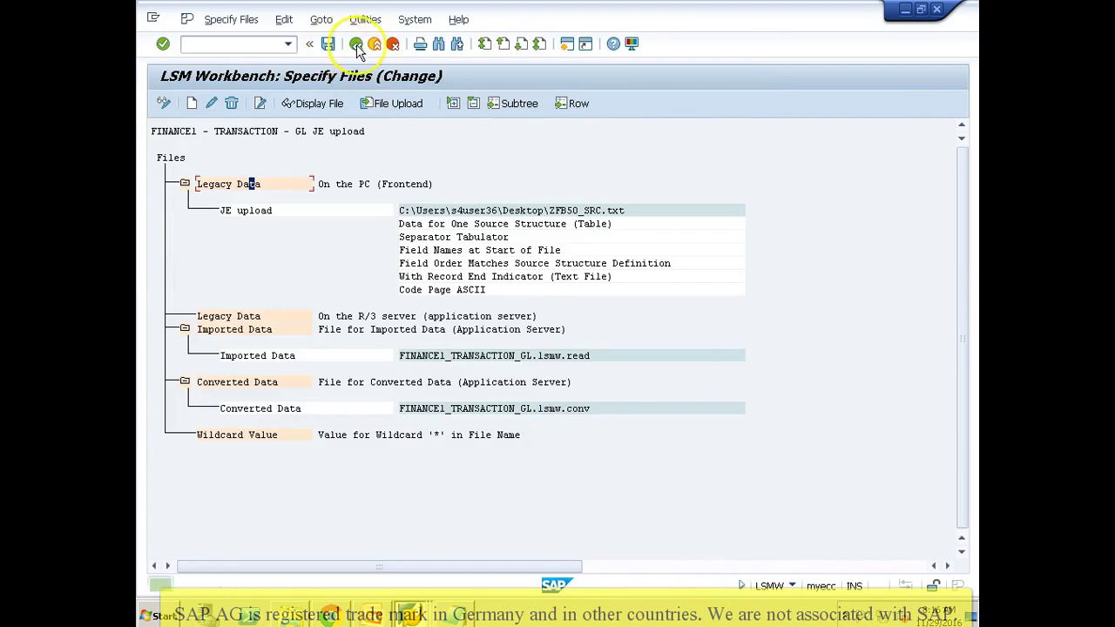
click(355, 45)
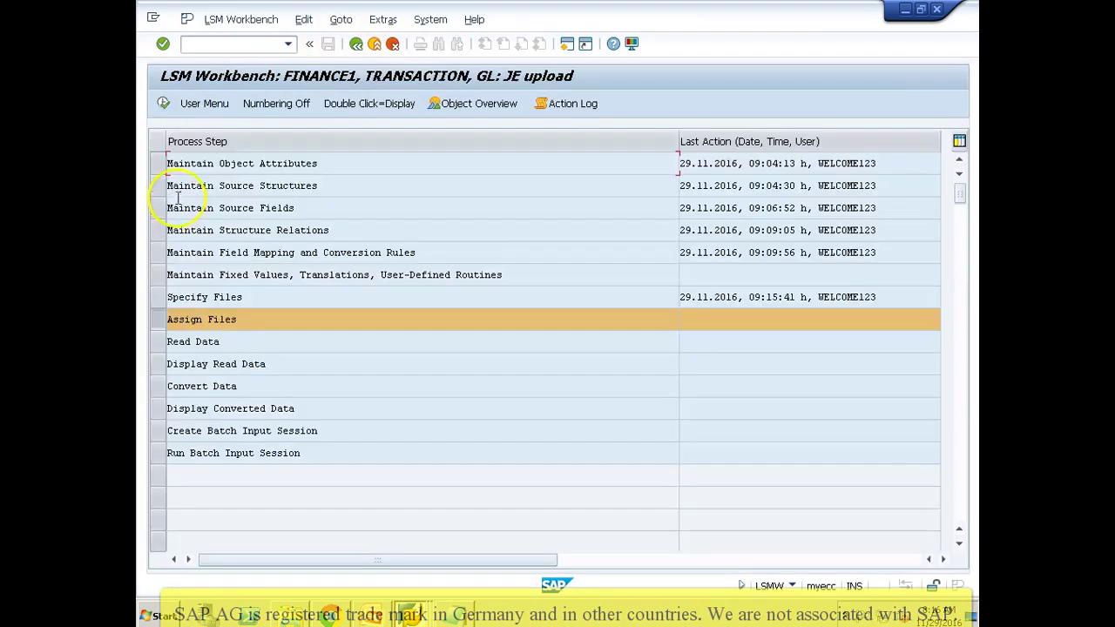
Step: Run Assign Files in change mode and save the assignment of the JE upload file to source structure ZFB50_SRC
click(161, 104)
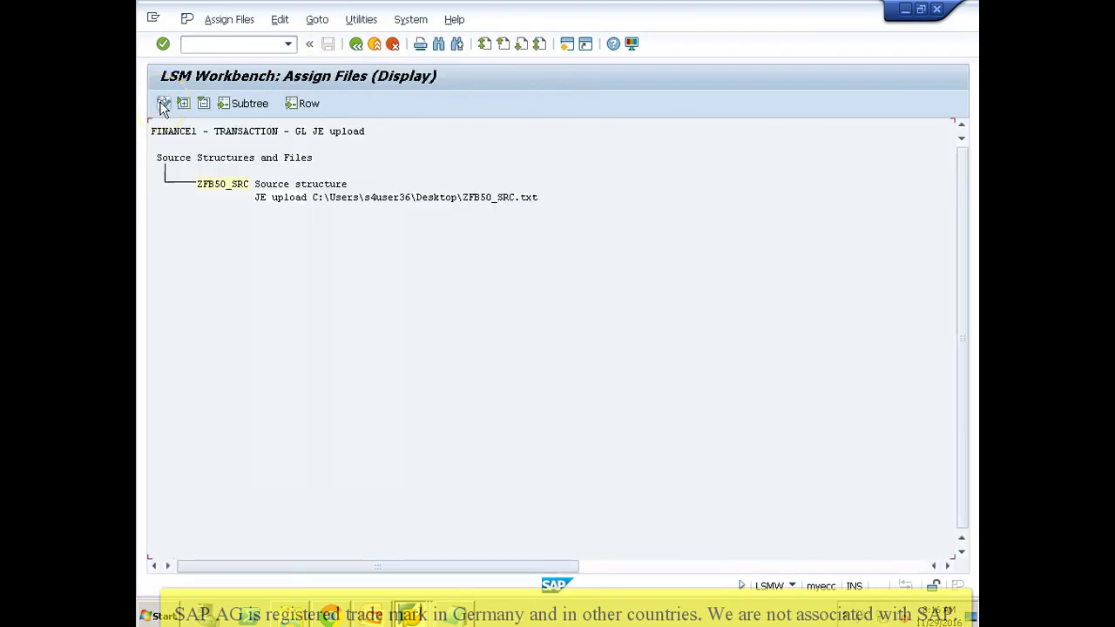
click(162, 105)
click(329, 45)
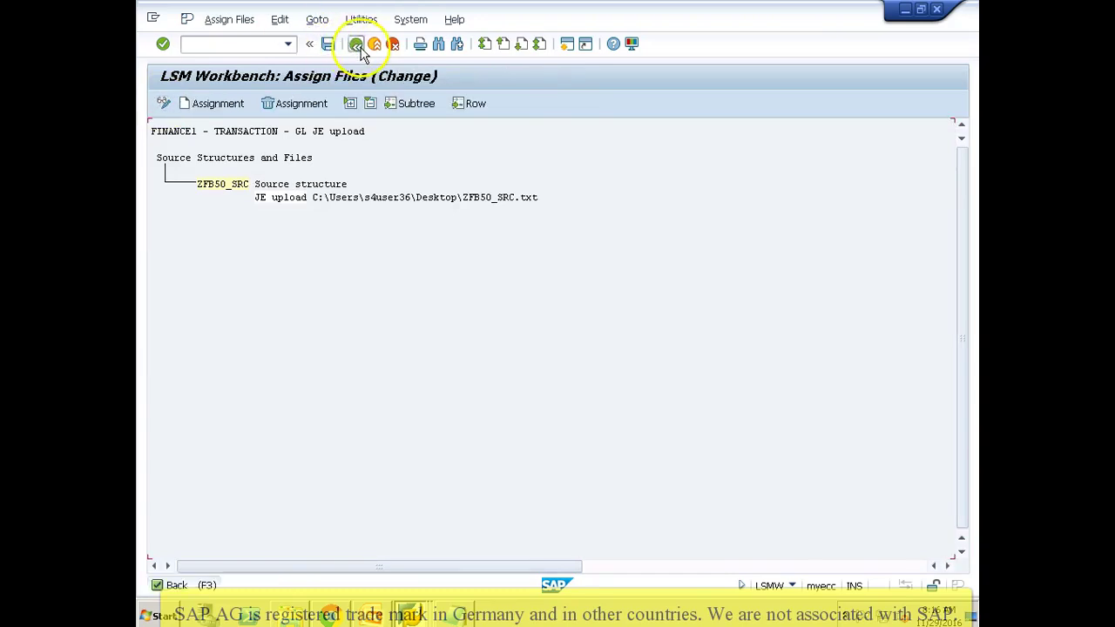
click(355, 44)
Step: Execute Read Data with the value field and date value conversions enabled, then return to the process steps
click(163, 104)
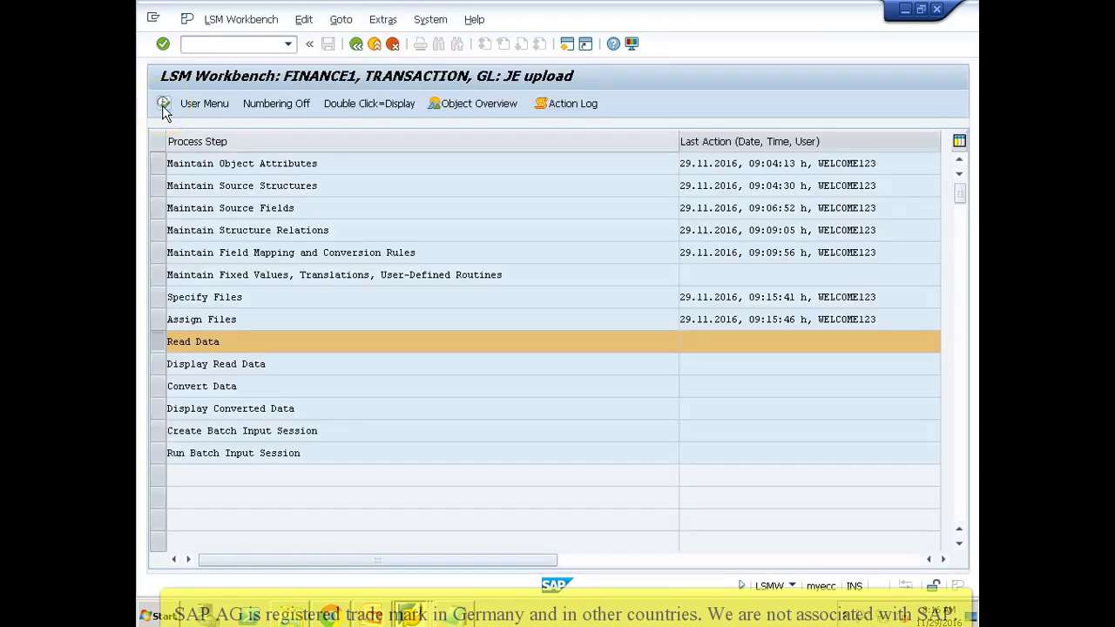
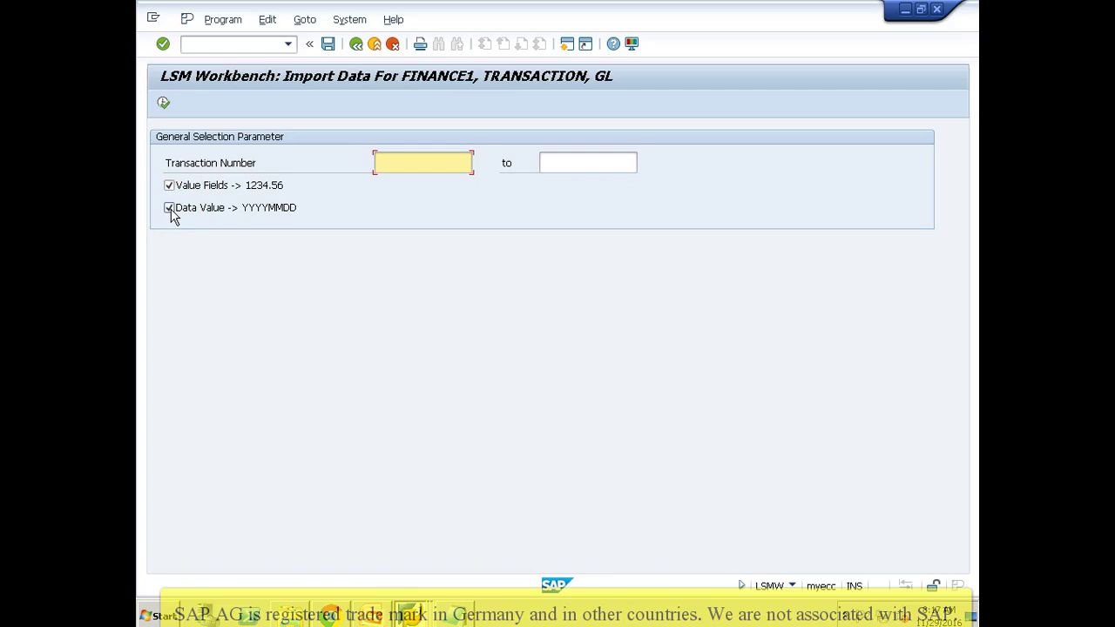
click(163, 104)
click(383, 343)
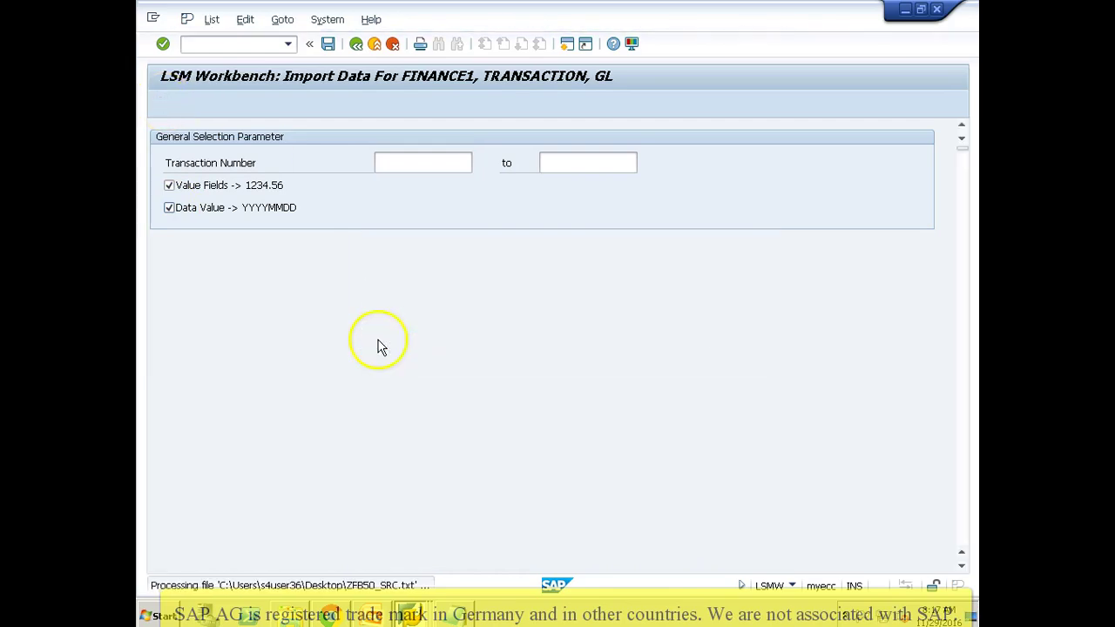
click(356, 44)
click(357, 44)
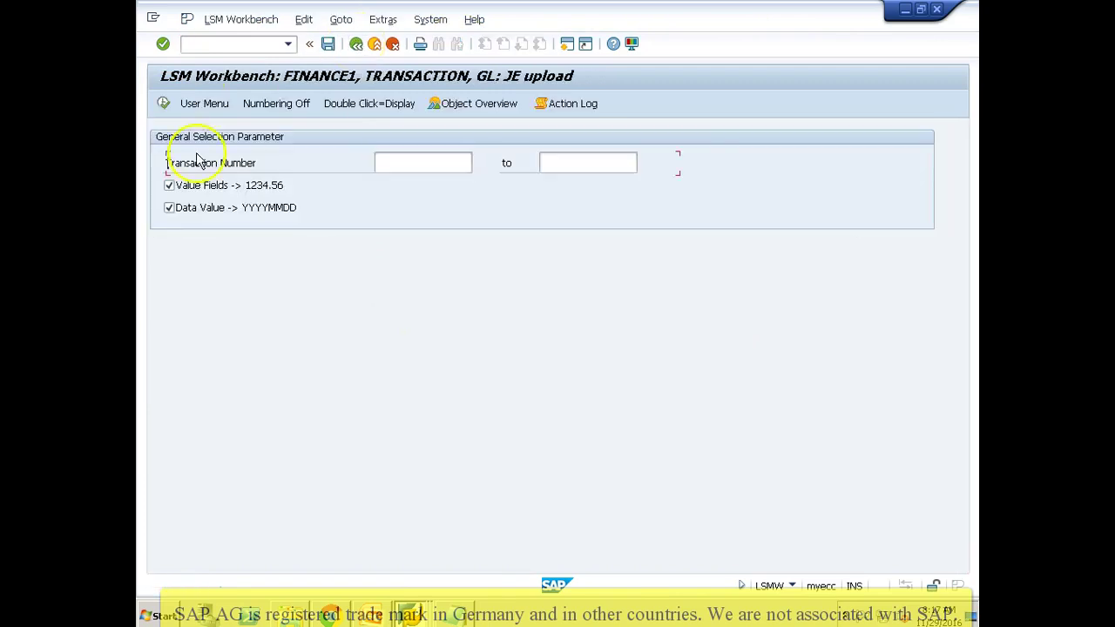
Step: Display the read data of FINANCE1_TRANSACTION_GL.lsmw.read with the default line range
click(164, 108)
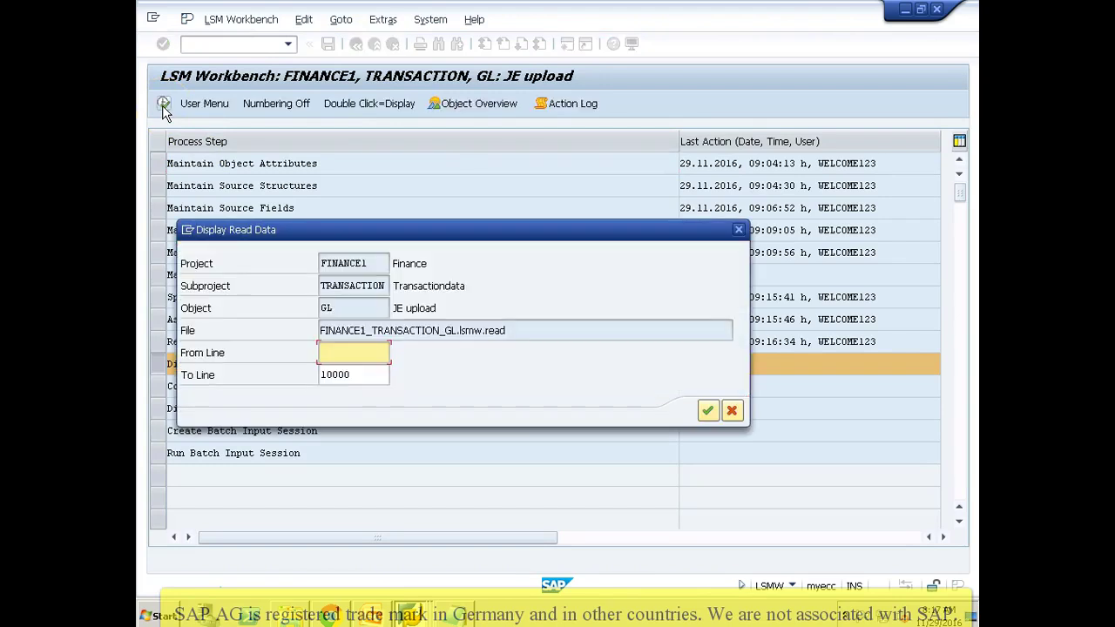
key(Return)
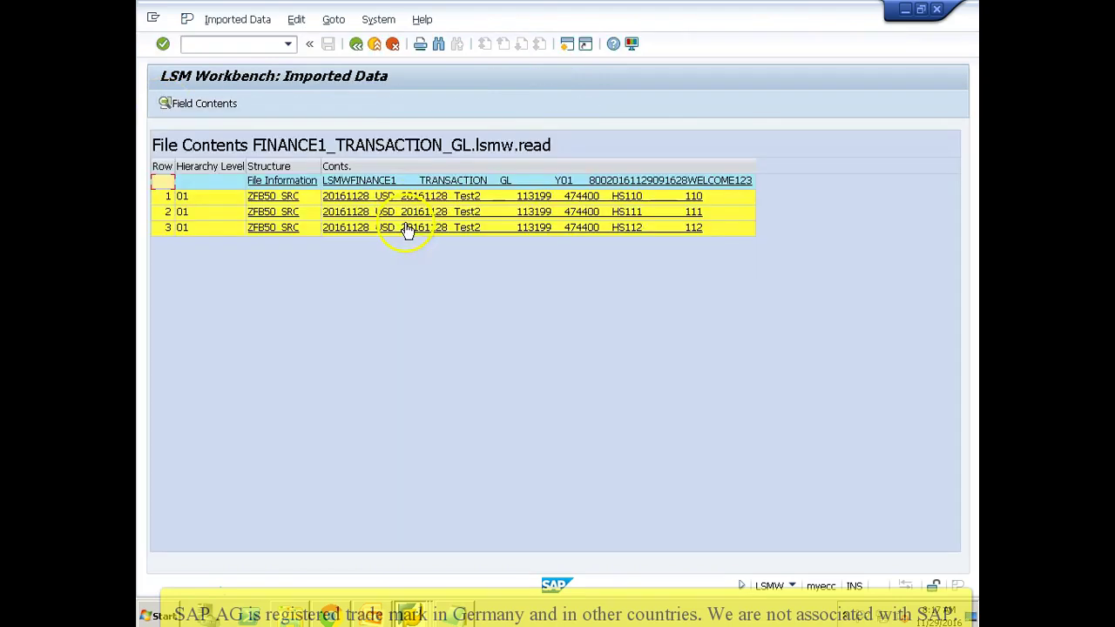
Step: Display the field contents of the first imported ZFB50_SRC record and return to the process steps
double_click(419, 202)
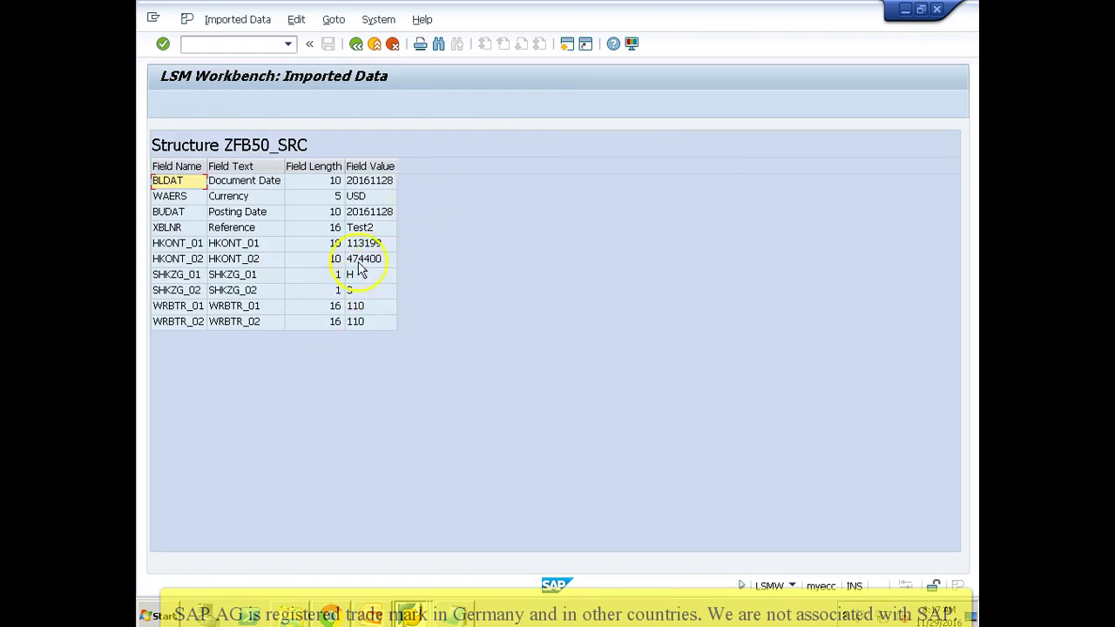
click(356, 44)
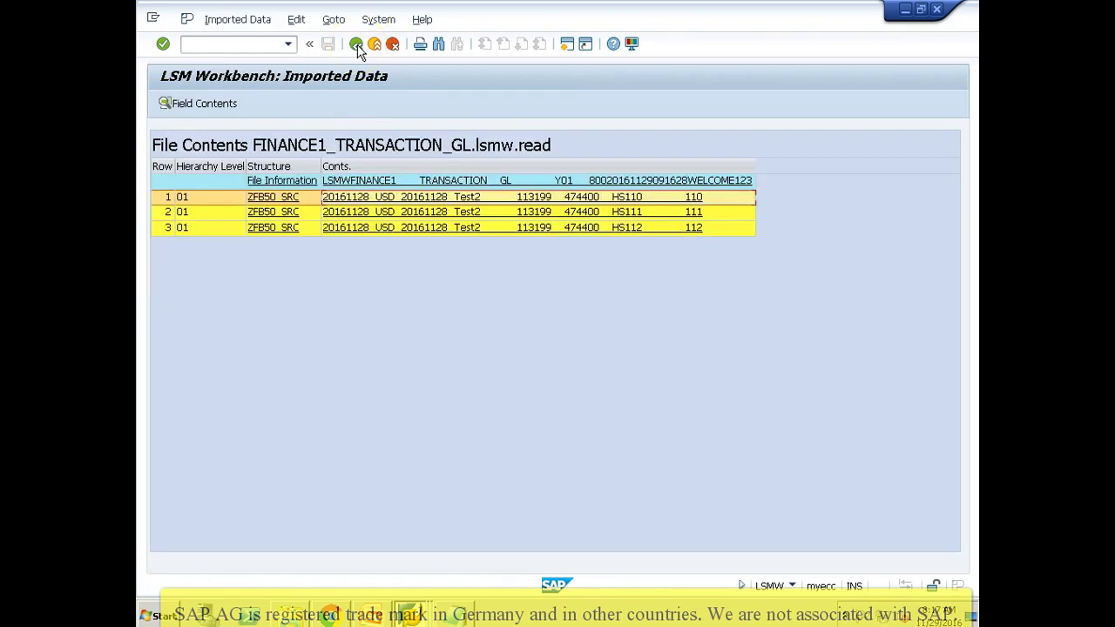
click(356, 44)
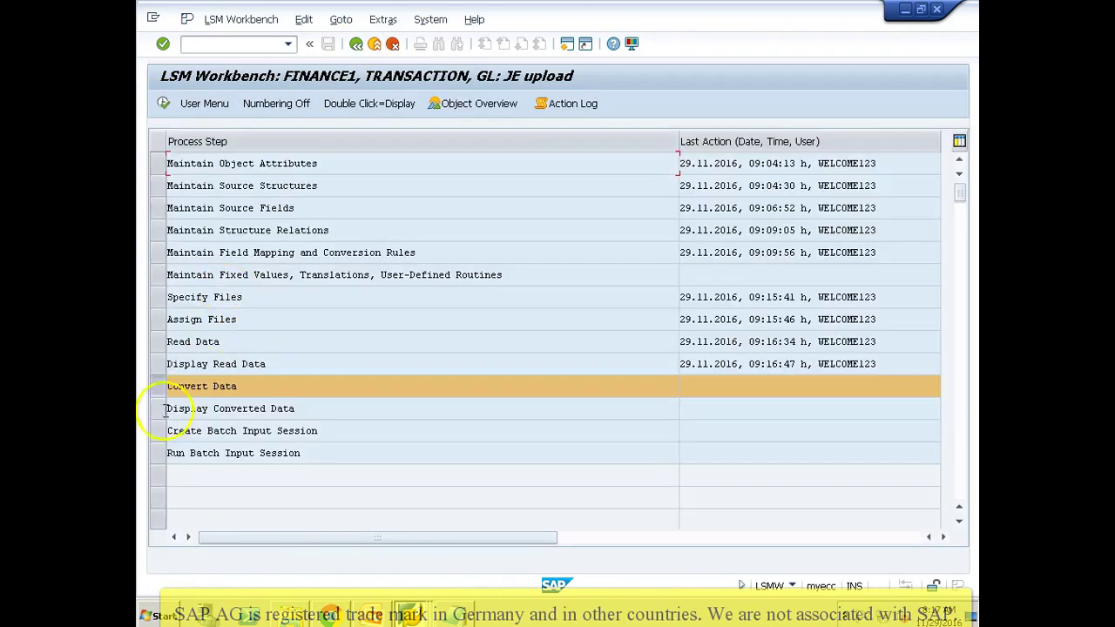
Step: Execute Convert Data for all transaction numbers and return to the process steps
click(164, 103)
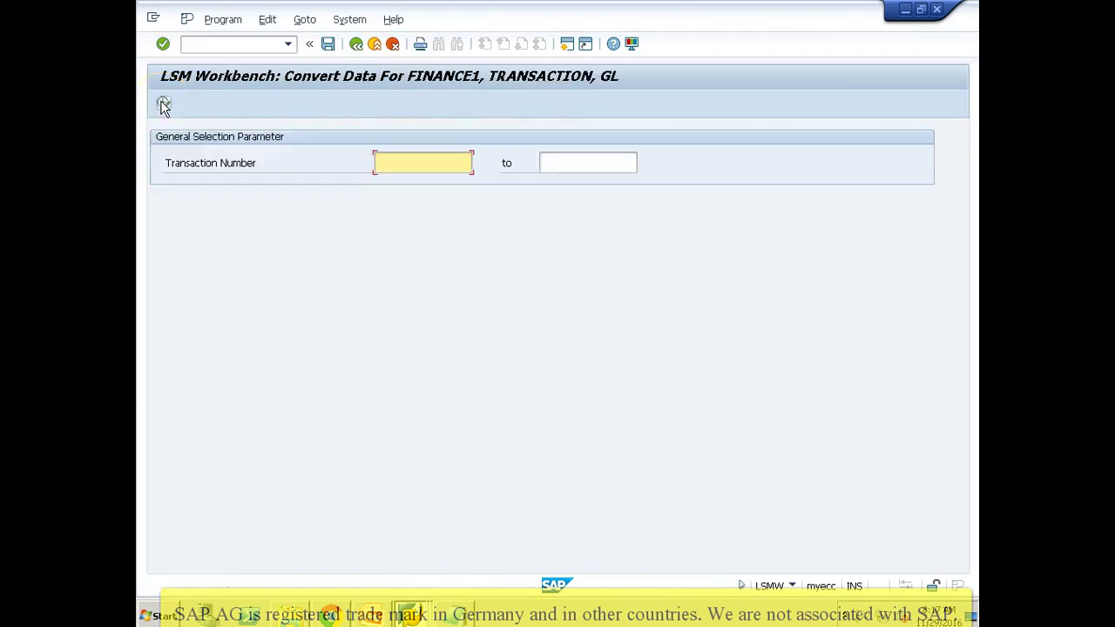
click(163, 106)
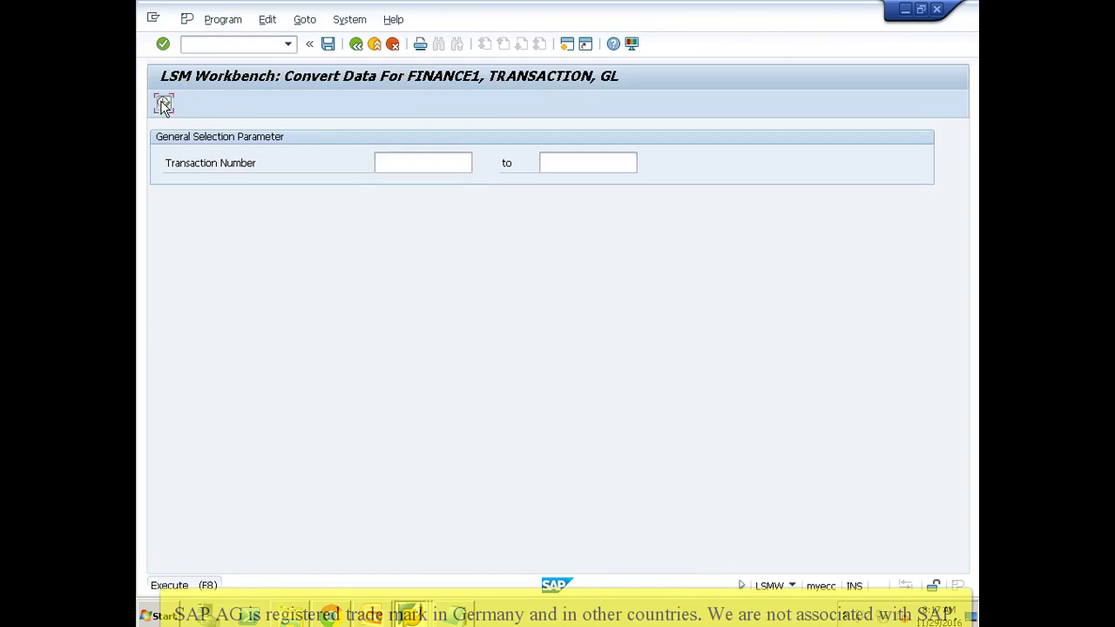
click(356, 45)
click(356, 45)
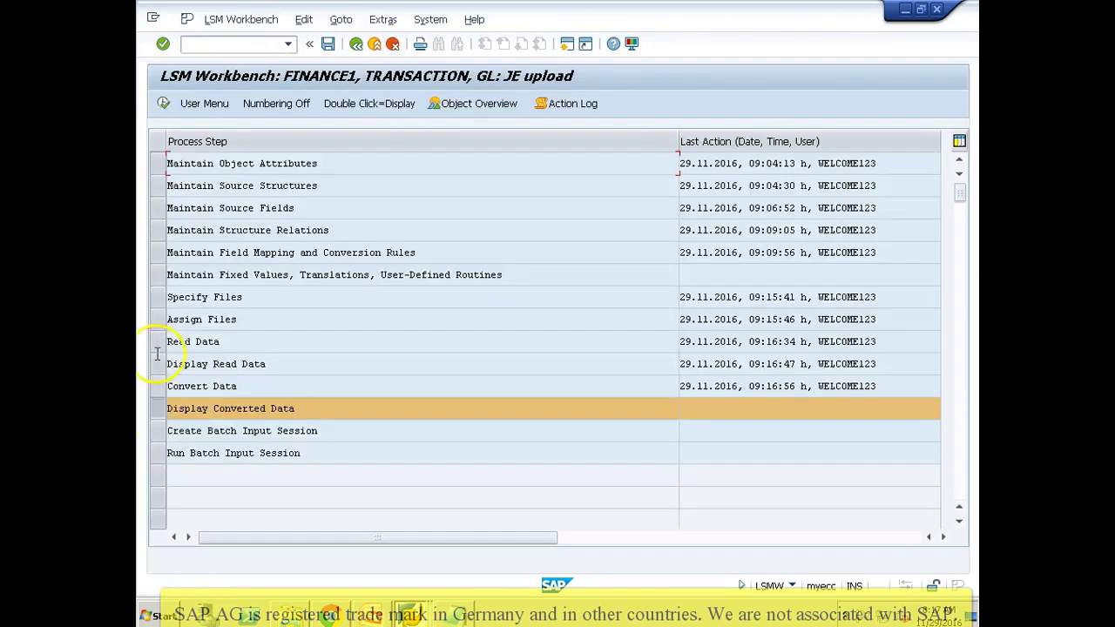
Step: Create the batch input session GL from FINANCE1_TRANSACTION_GL.lsmw.conv with the batch input folder kept
click(157, 430)
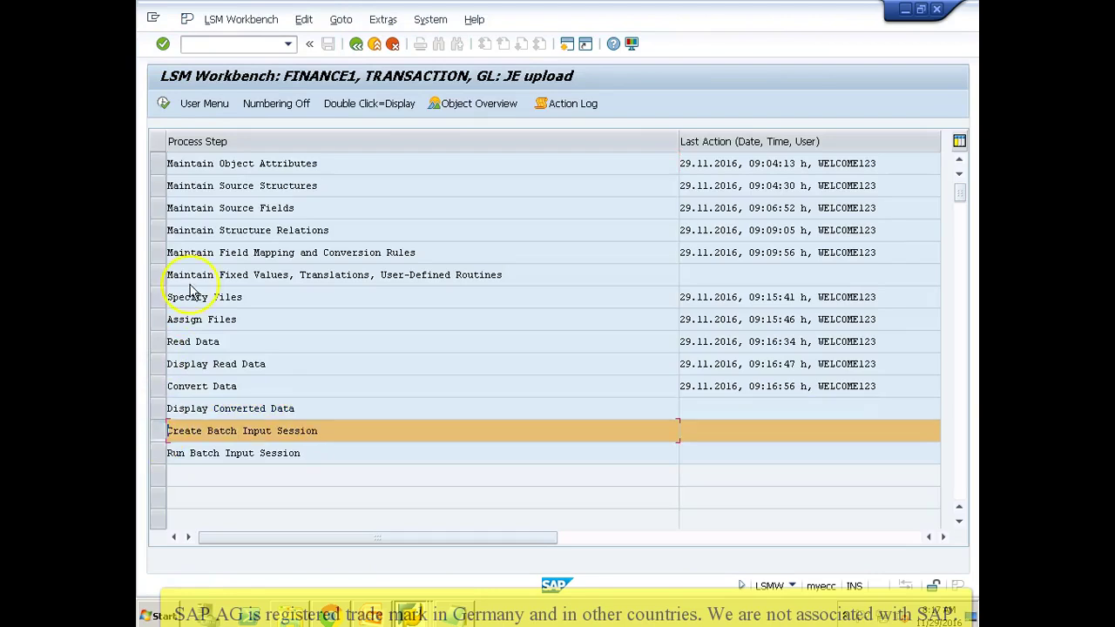
click(163, 104)
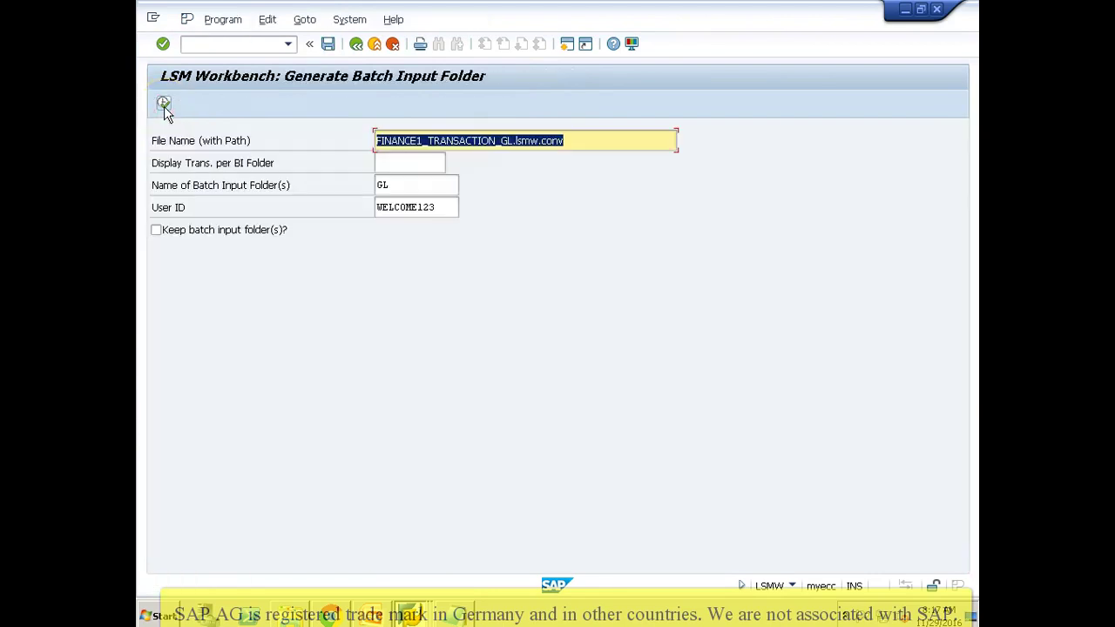
click(156, 230)
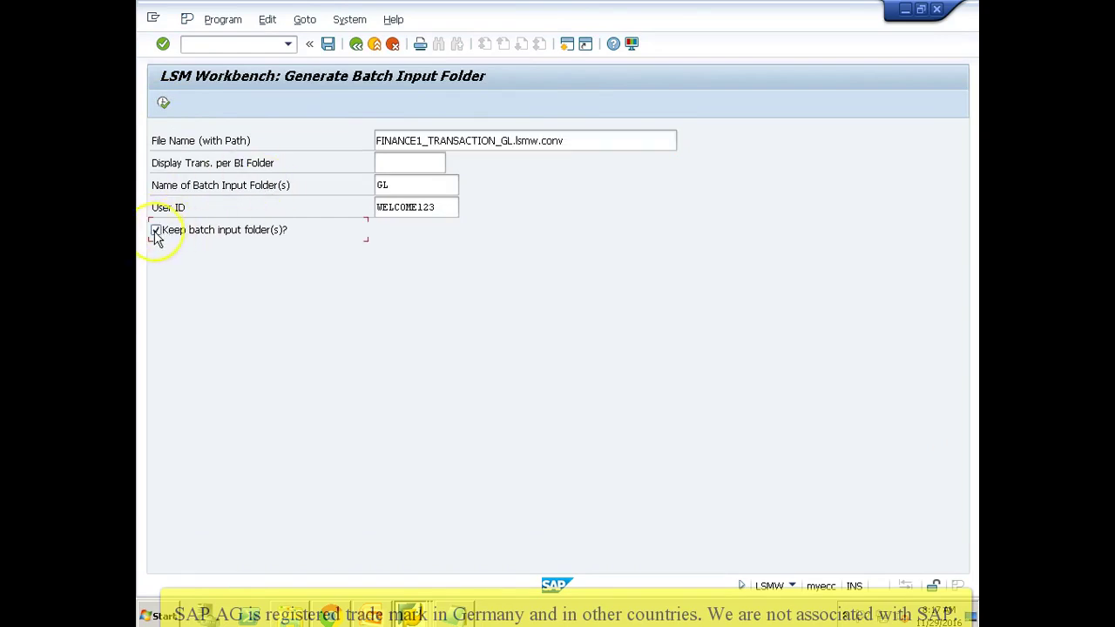
click(163, 105)
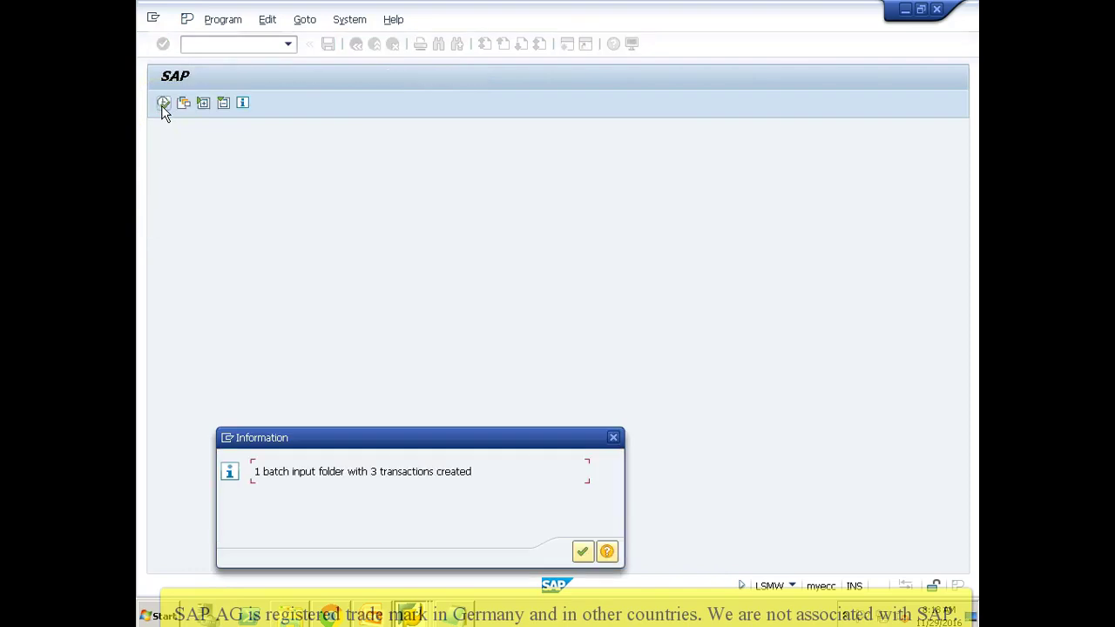
key(Return)
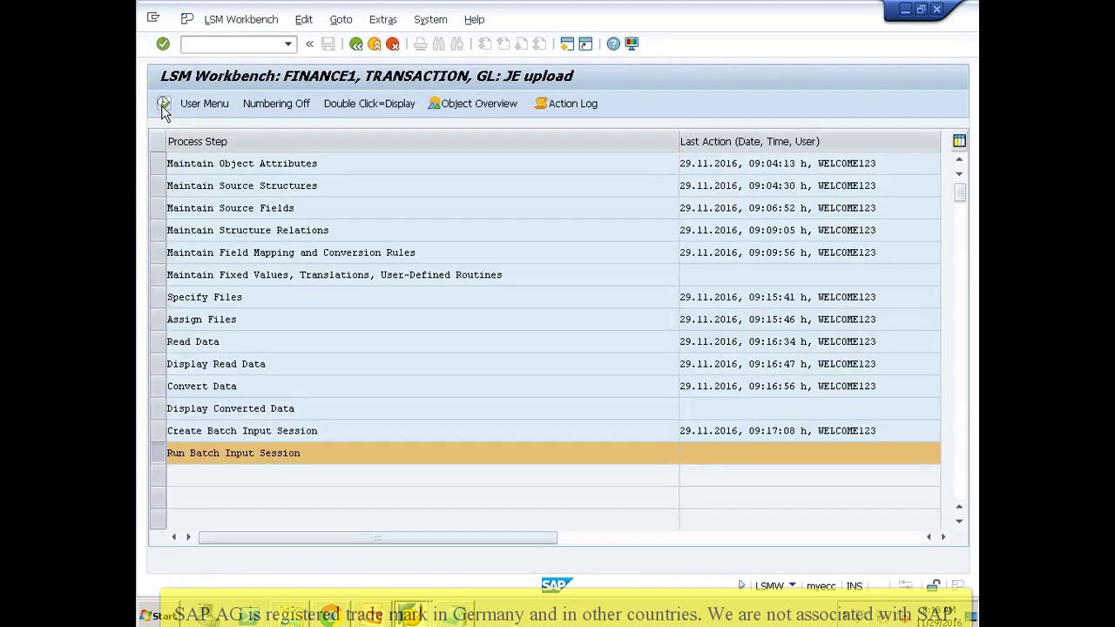
Step: Process batch input session GL in Display errors only mode, return to the session overview and check its processed transactions
click(163, 105)
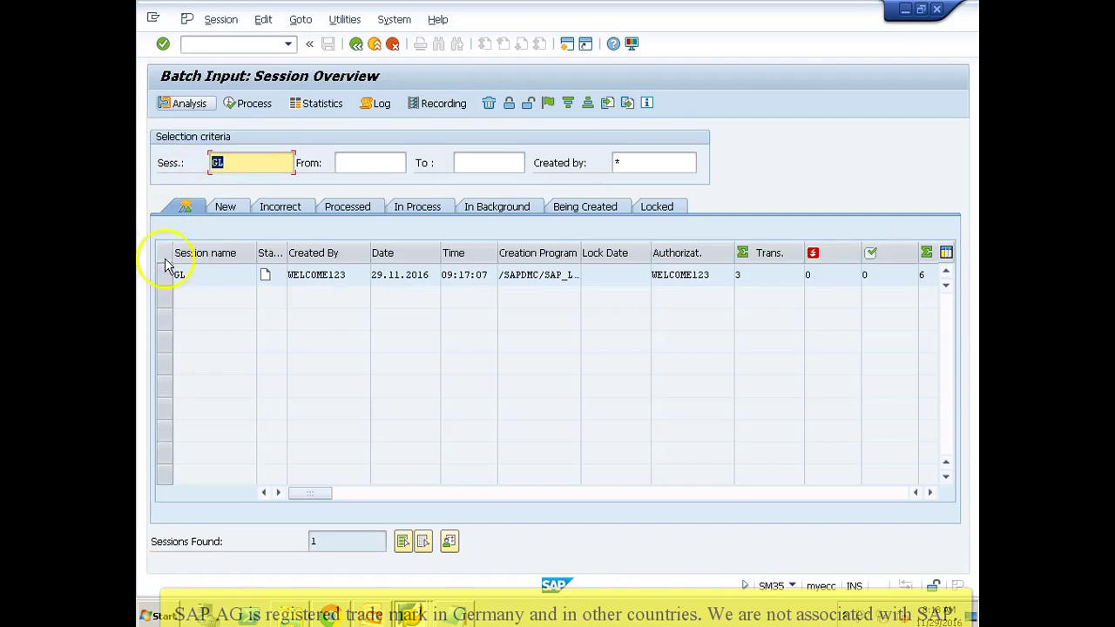
click(164, 275)
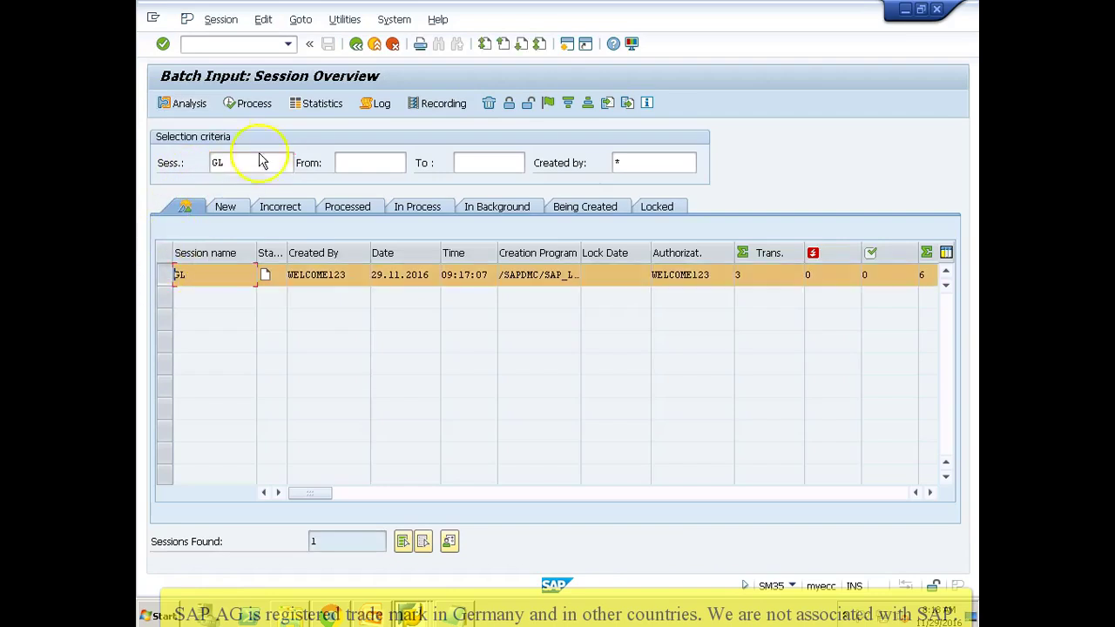
click(255, 106)
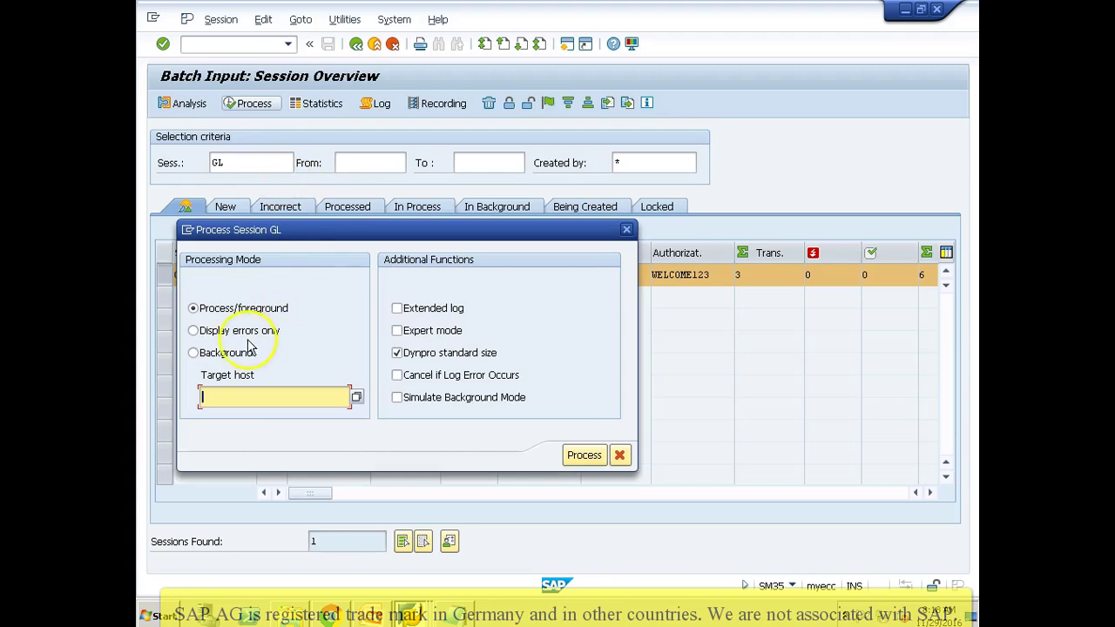
click(239, 331)
click(585, 454)
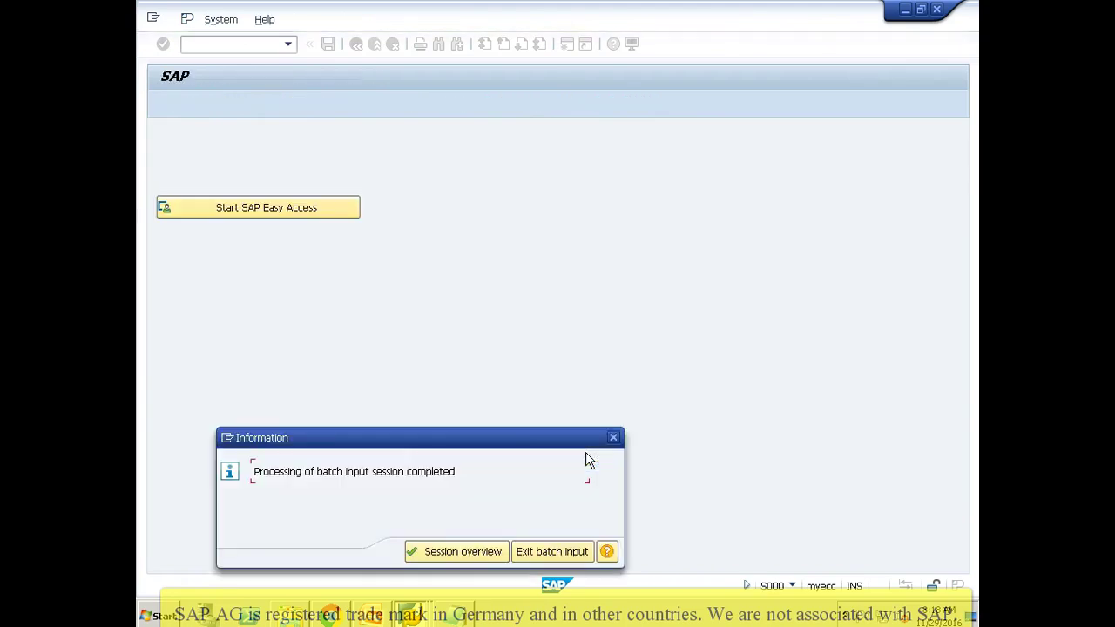
click(471, 554)
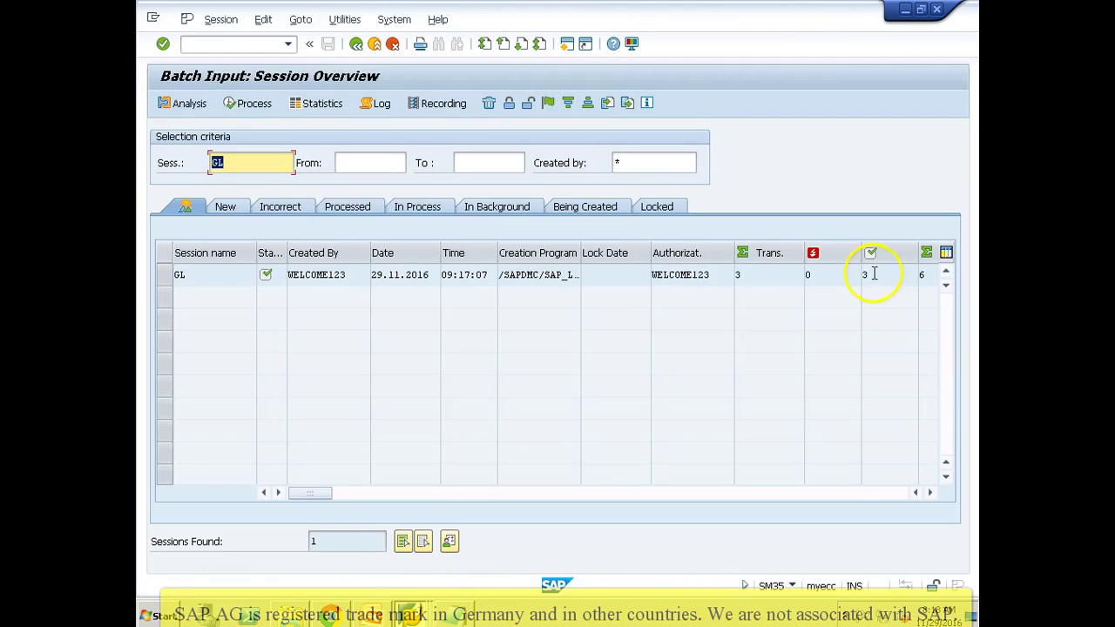
click(873, 274)
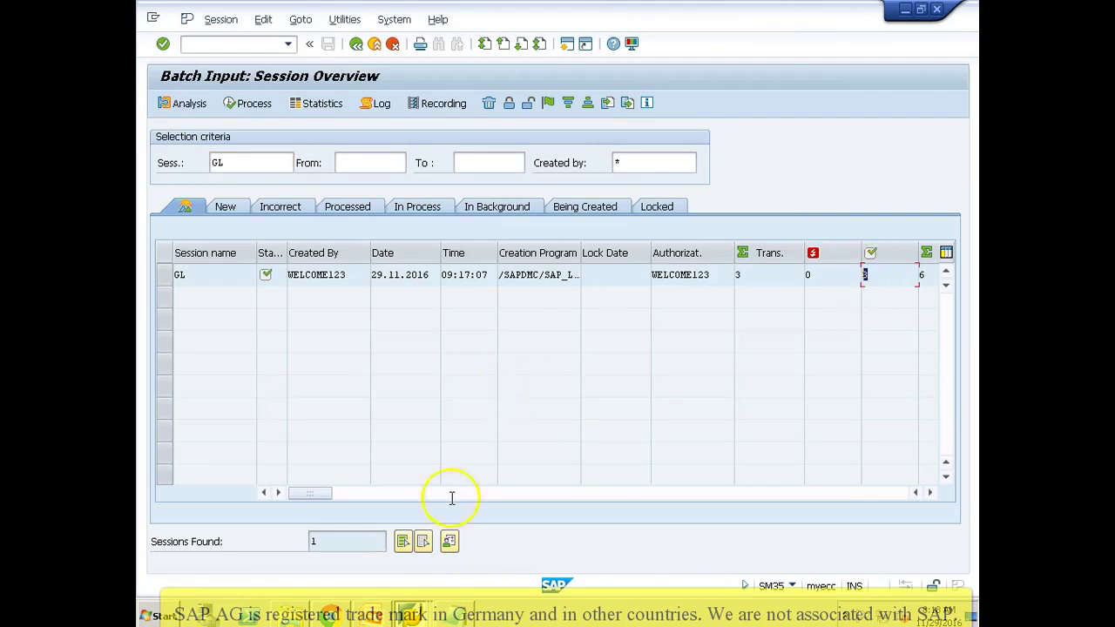
Step: Switch to the G/L account document session, start transaction FB03 and open its document list selection
click(410, 618)
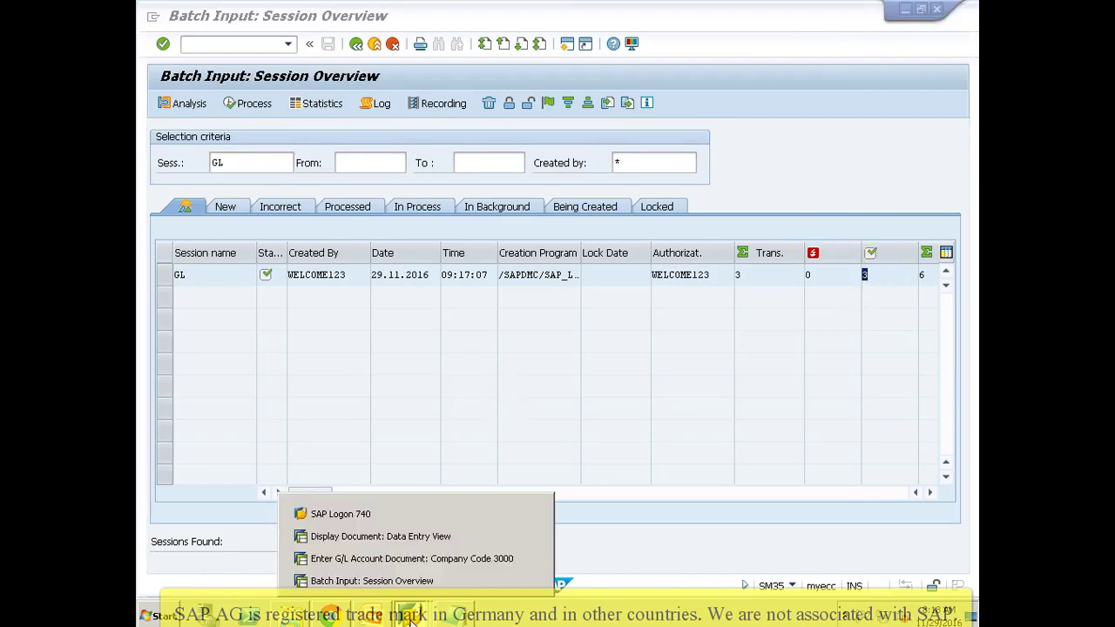
click(422, 558)
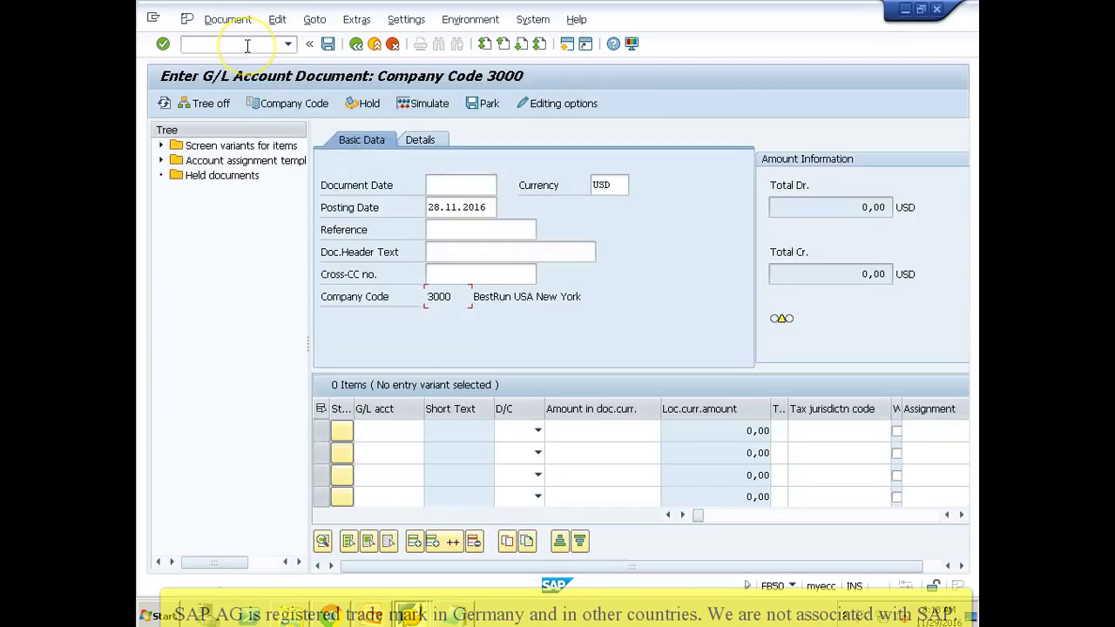
text(/nfb03)
key(Return)
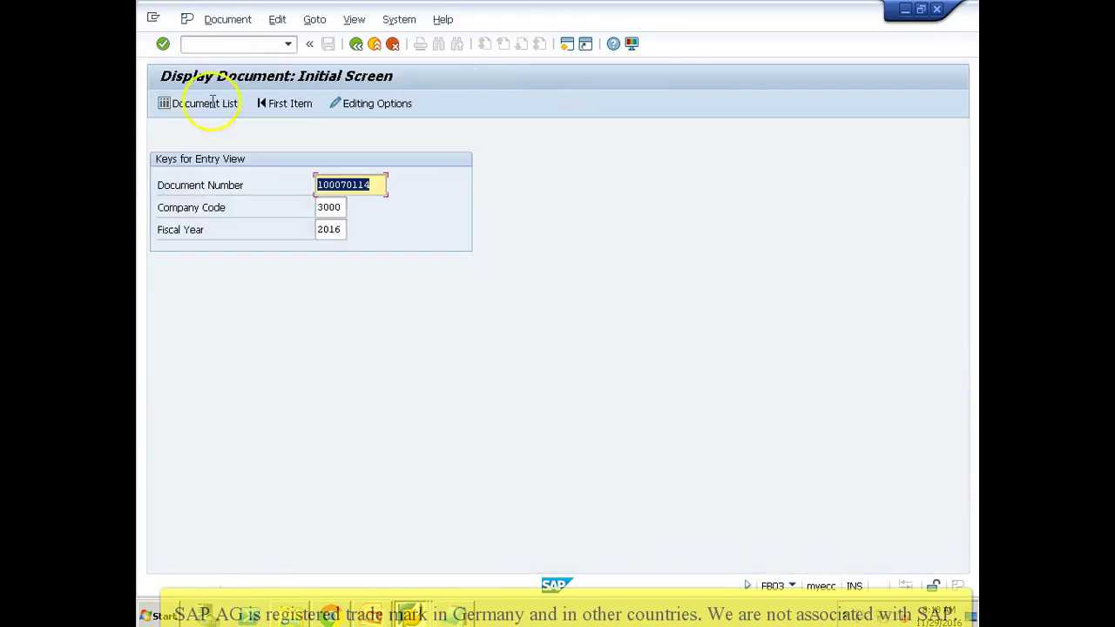
click(209, 112)
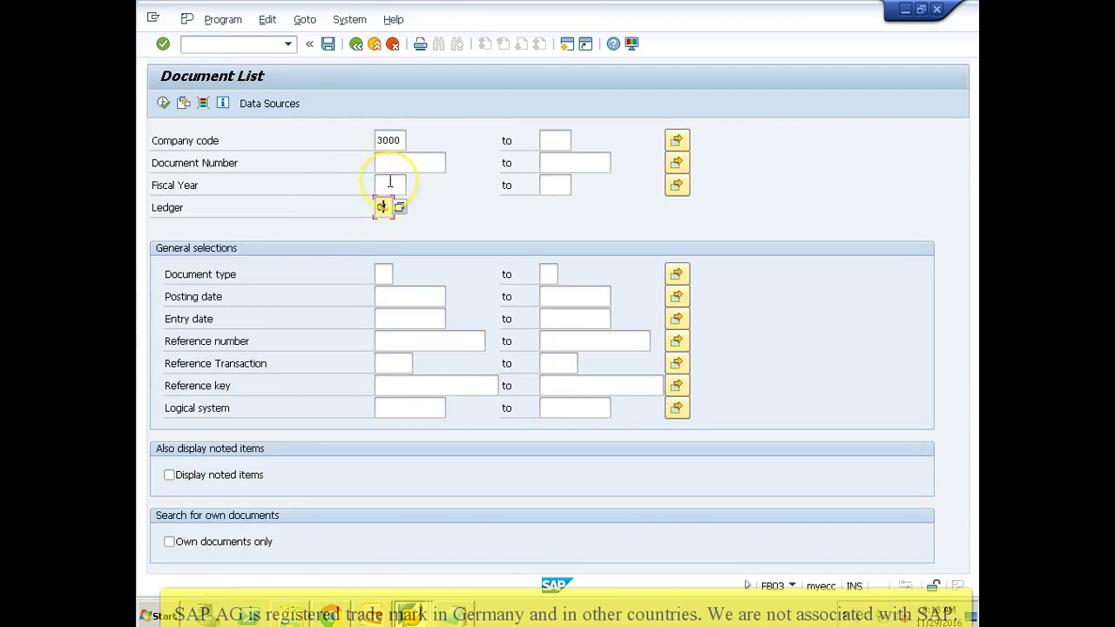
Step: Search company code 3000 for documents with fiscal year 2016, document type SA and entry date 28.11.2016
click(390, 183)
text(2001)
click(380, 275)
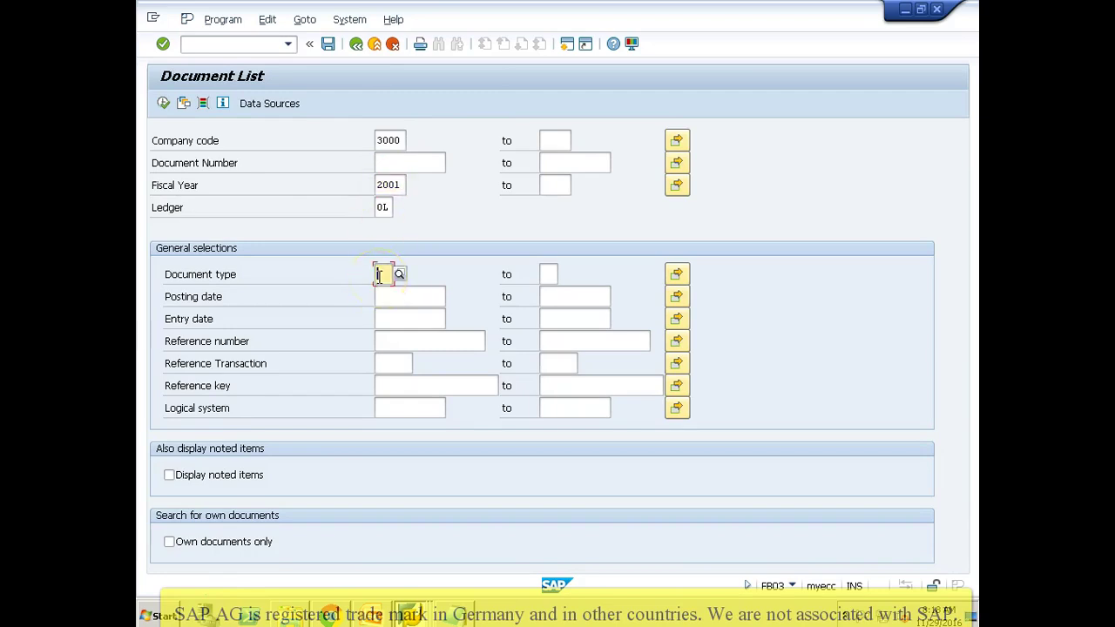
text(SA)
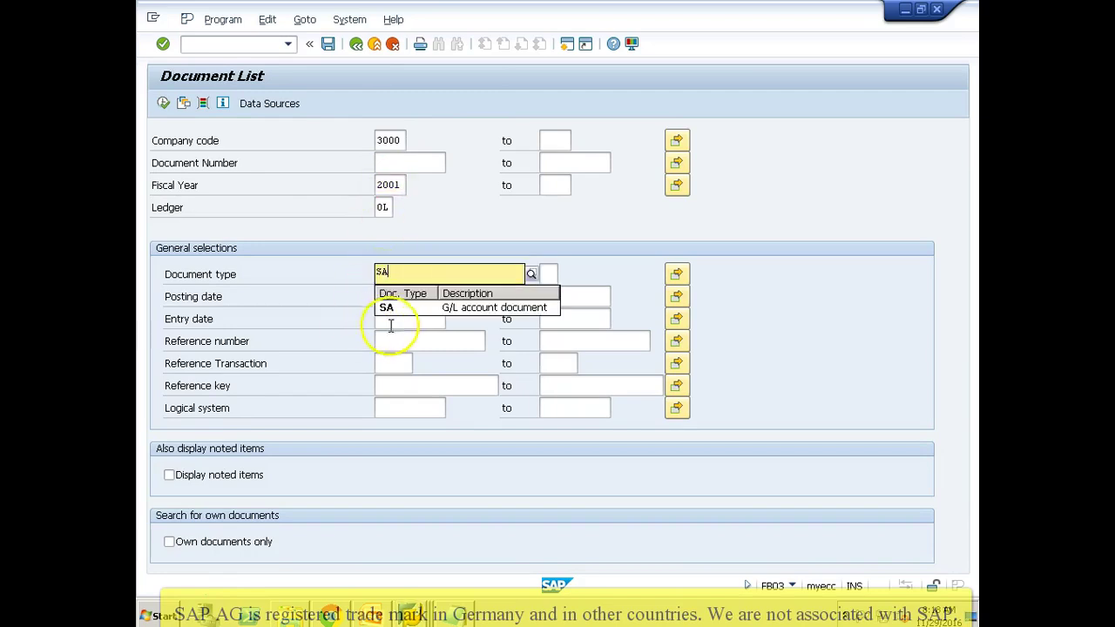
click(390, 323)
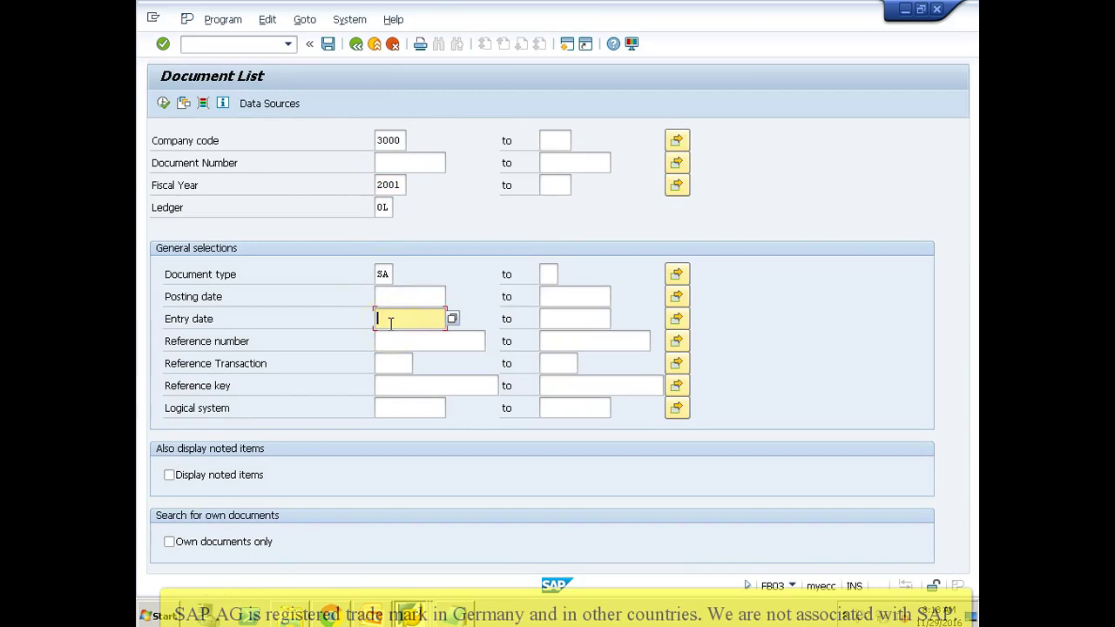
text(28.11.2016)
click(390, 184)
key(Delete)
key(Delete)
text(16)
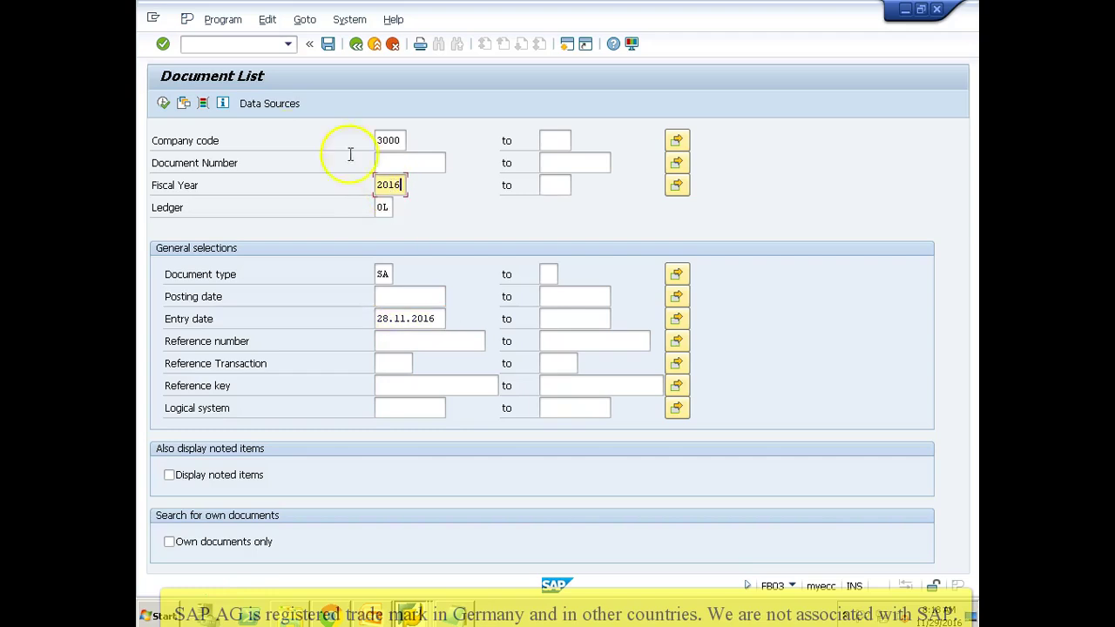
click(164, 104)
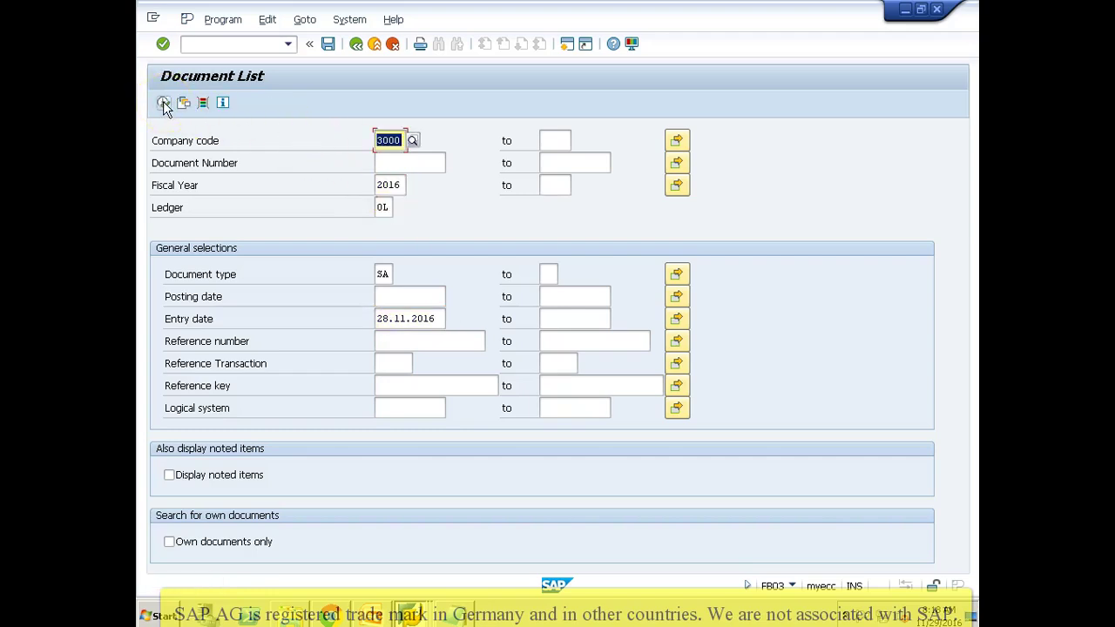
Step: Clear the ledger criterion and repeat the document search
click(377, 205)
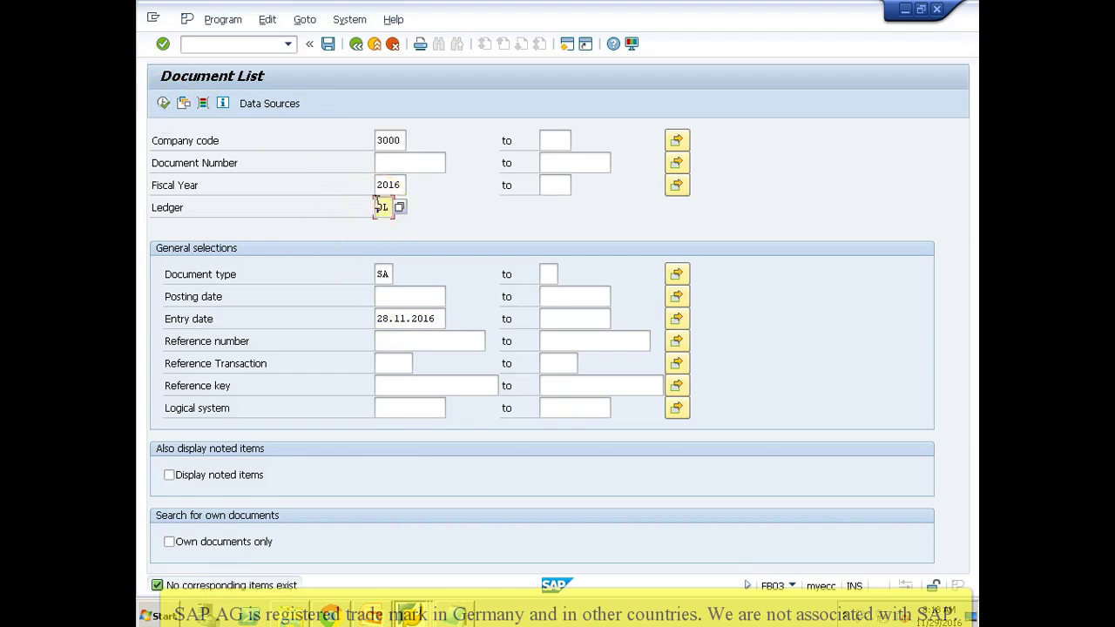
click(164, 104)
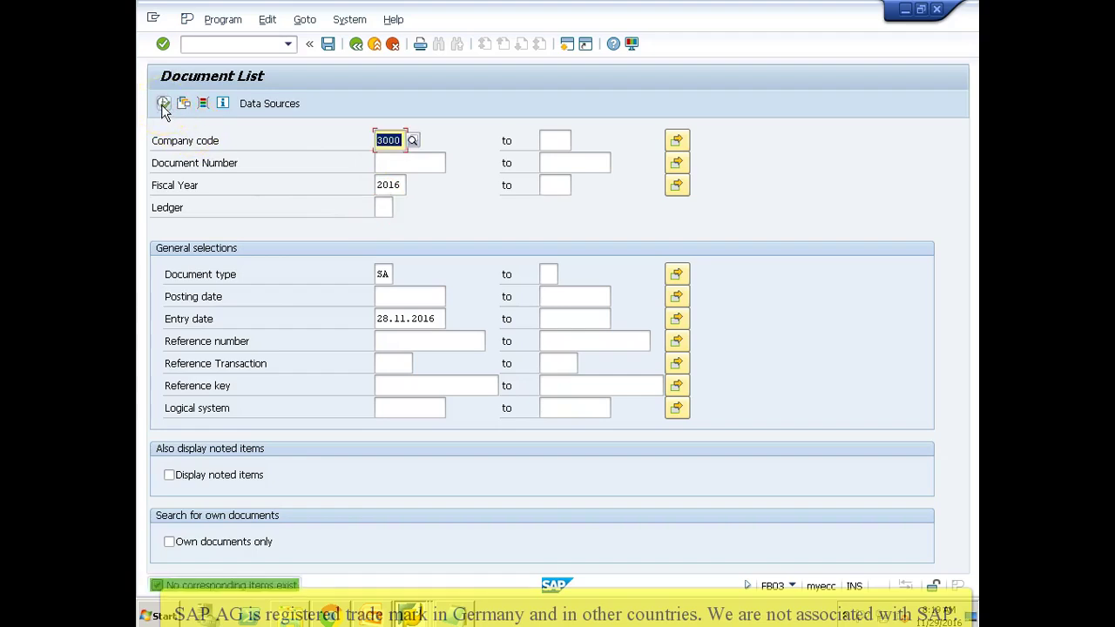
click(164, 105)
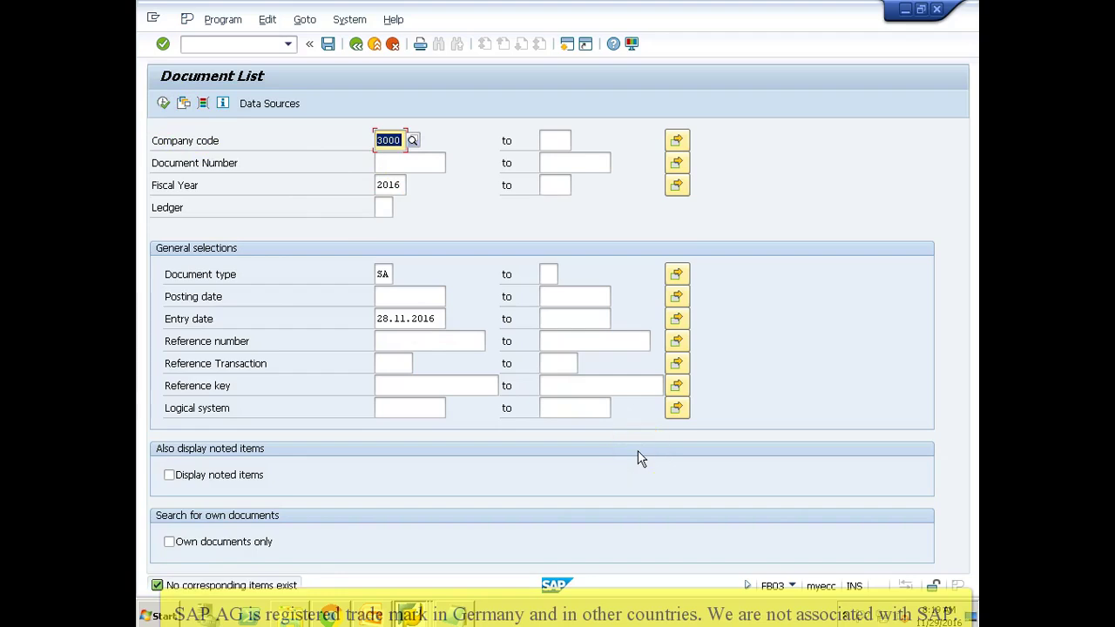
Step: Remove the document type criterion and run the document search again
click(380, 274)
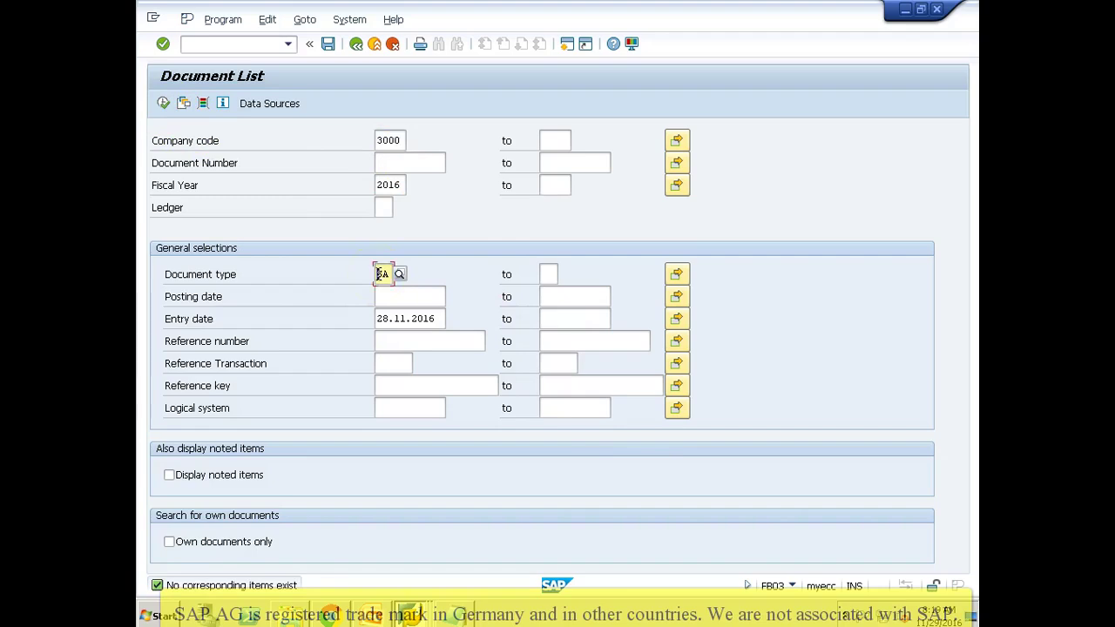
key(Return)
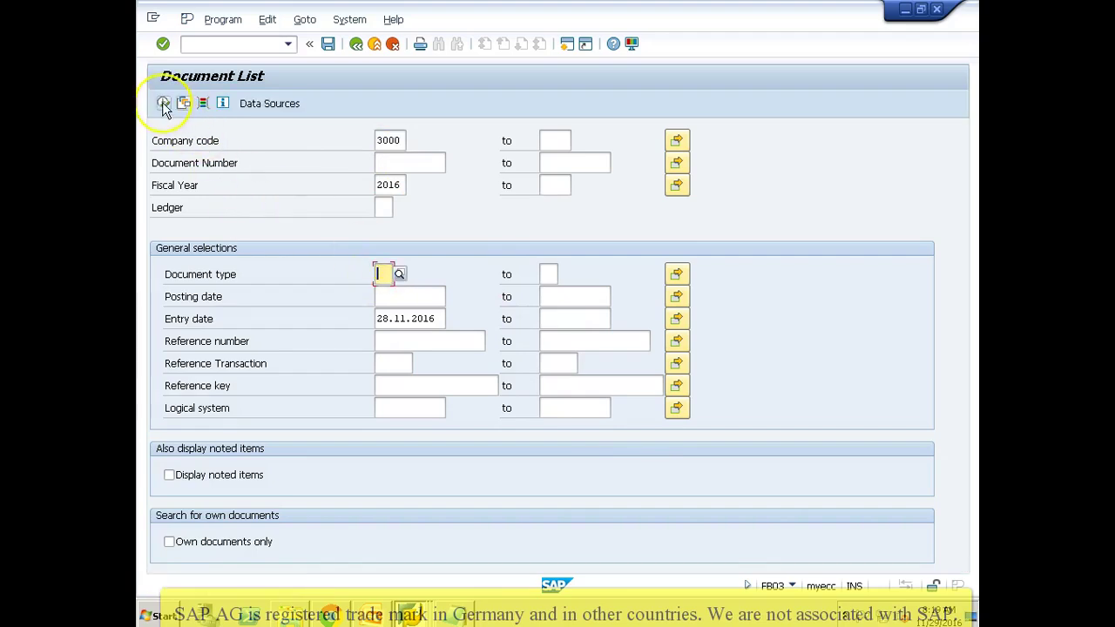
click(163, 102)
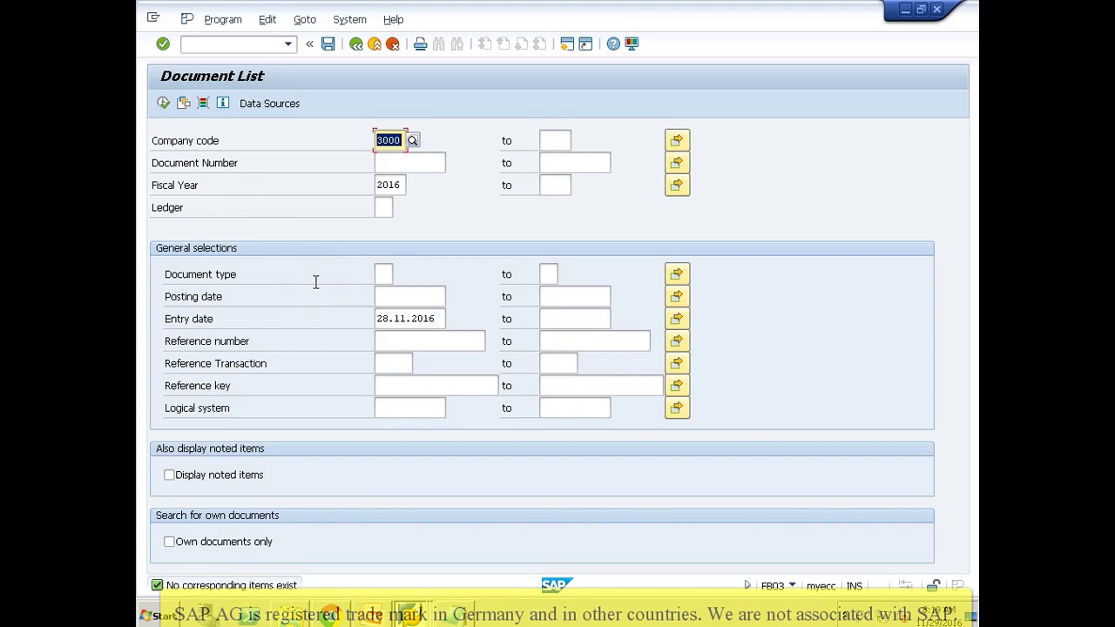
Step: Clear the entry date, limit the search to own documents with document type SA, and run the document list
click(411, 318)
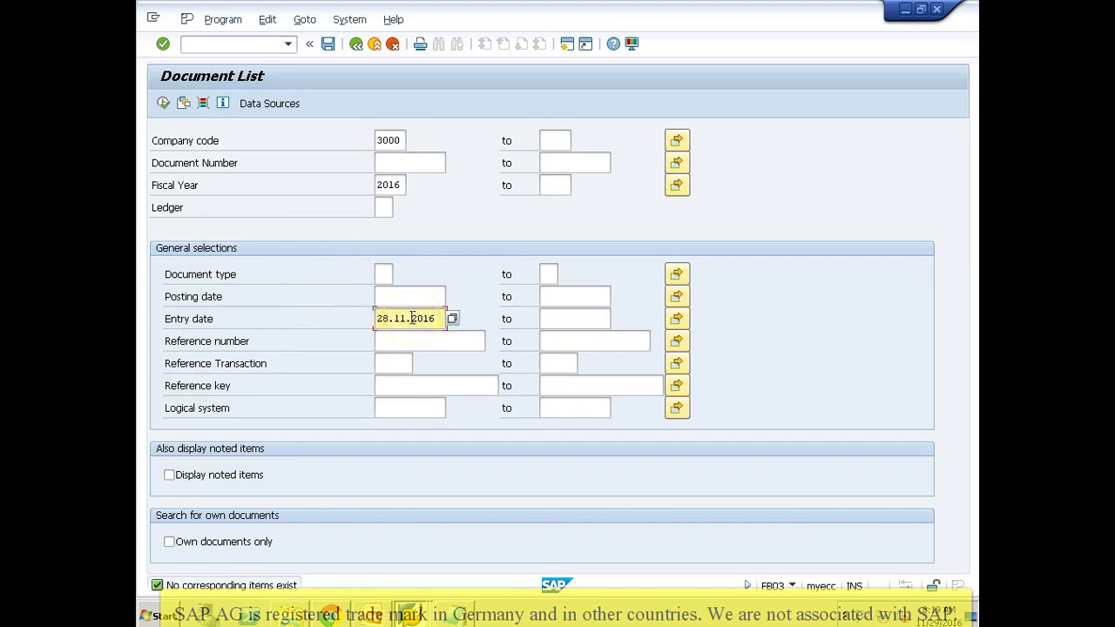
double_click(411, 318)
key(Delete)
click(170, 541)
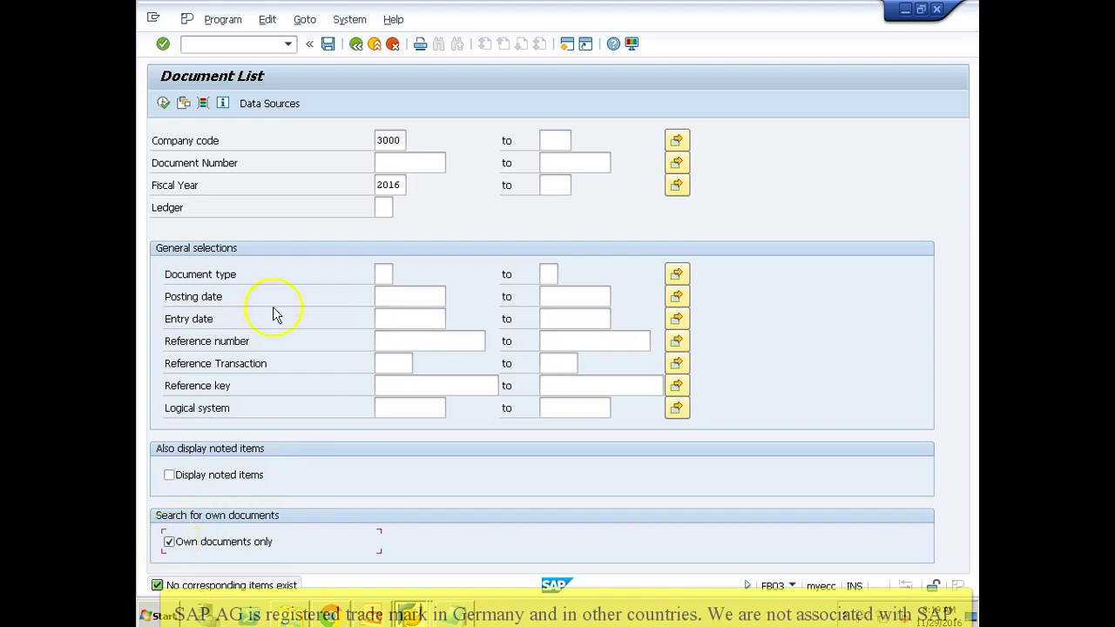
click(383, 272)
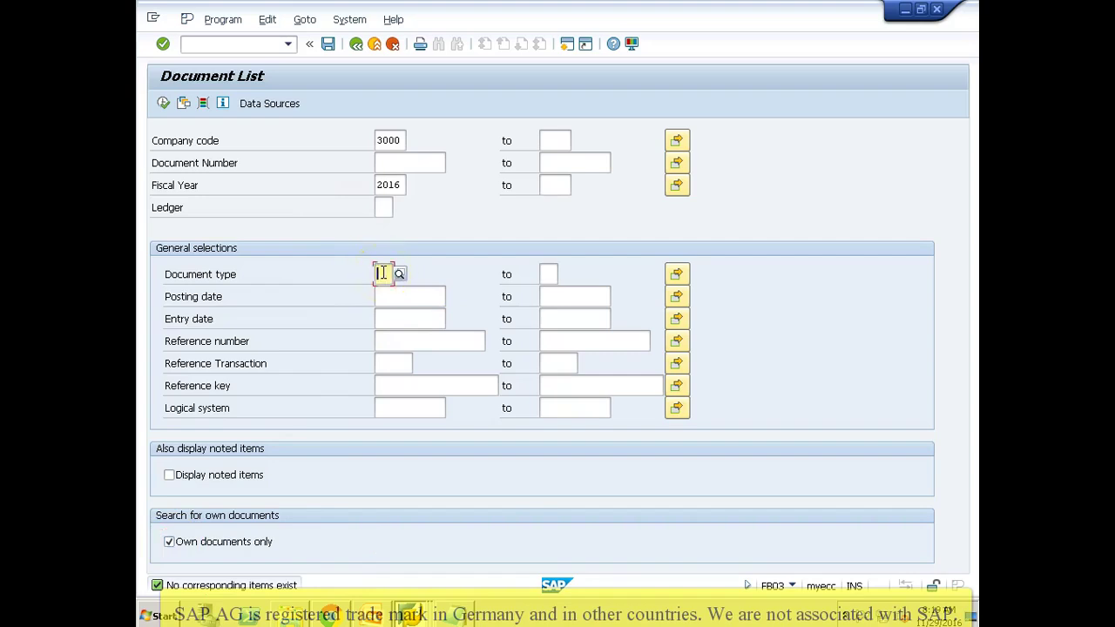
text(sa)
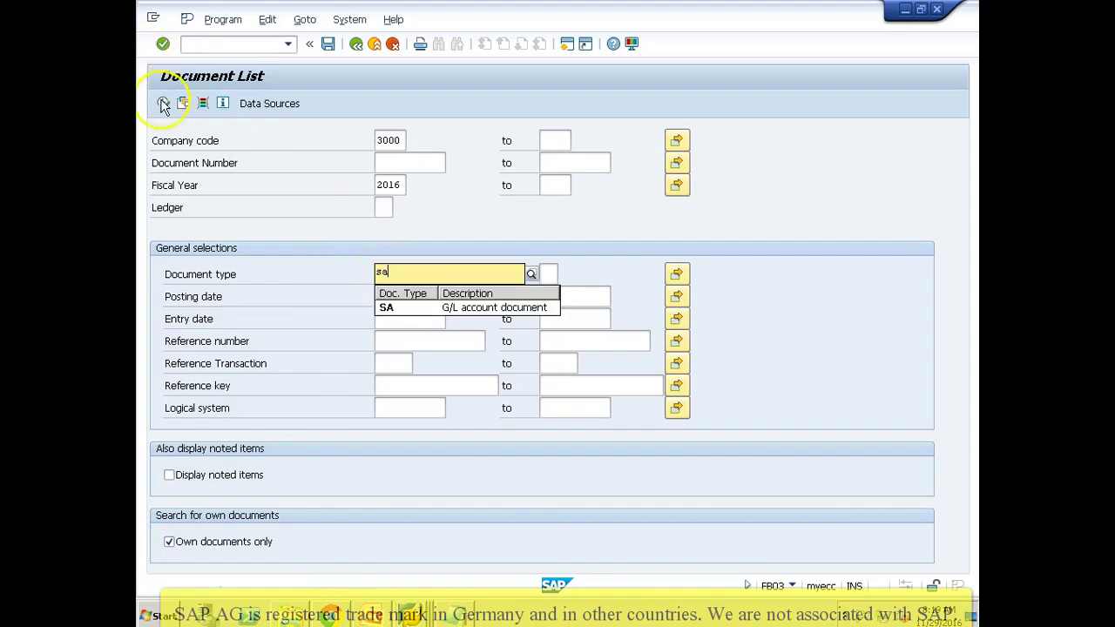
click(162, 103)
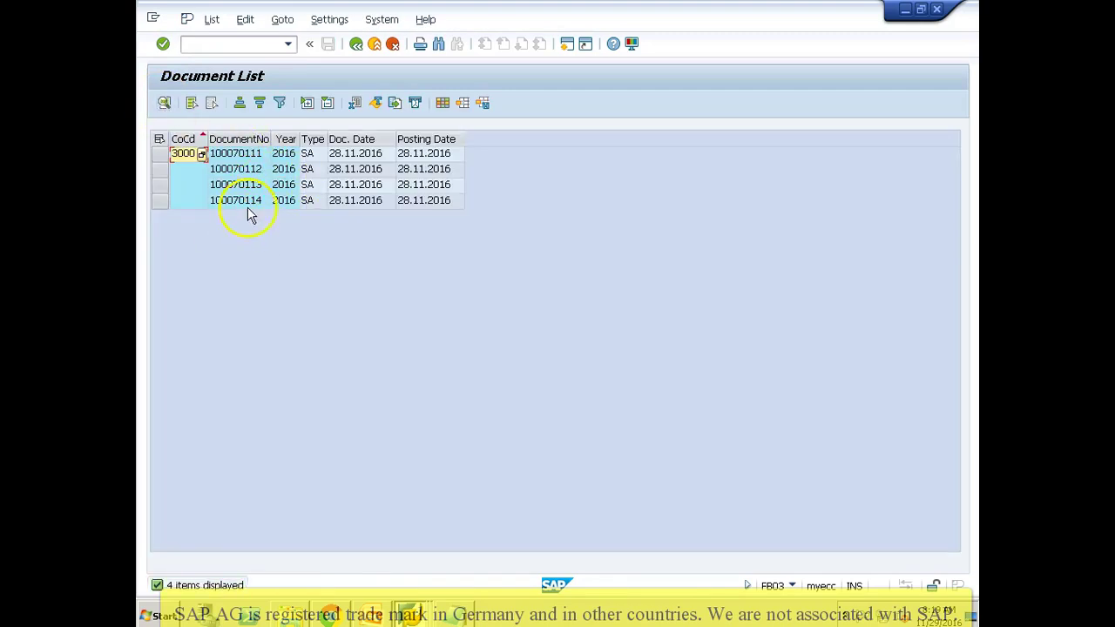
Step: Open the second document in the list to examine its line items
click(250, 155)
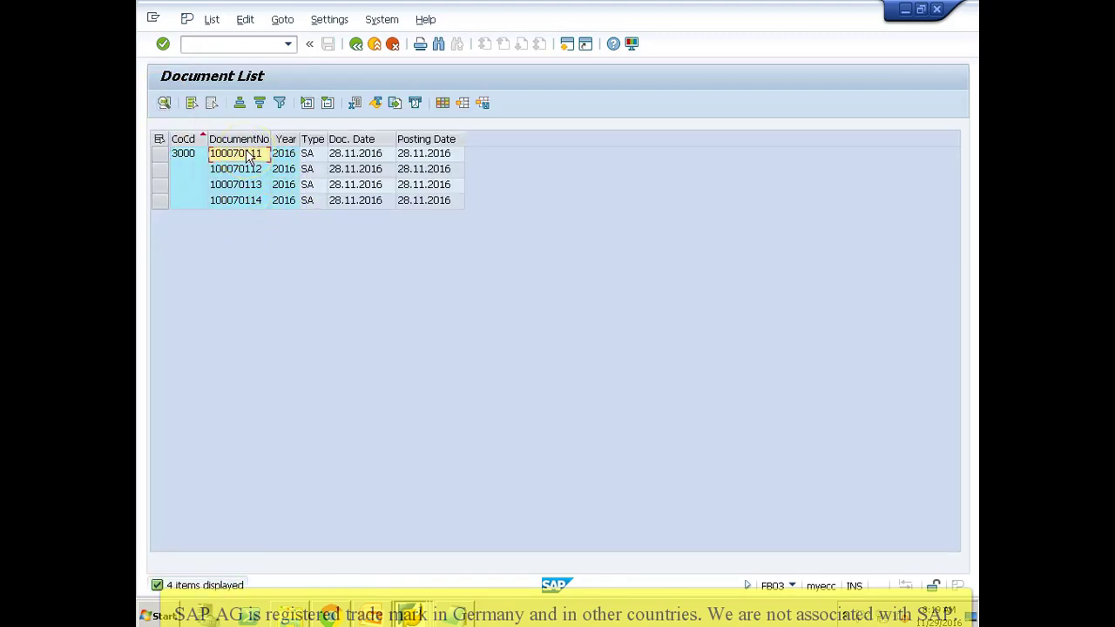
double_click(246, 171)
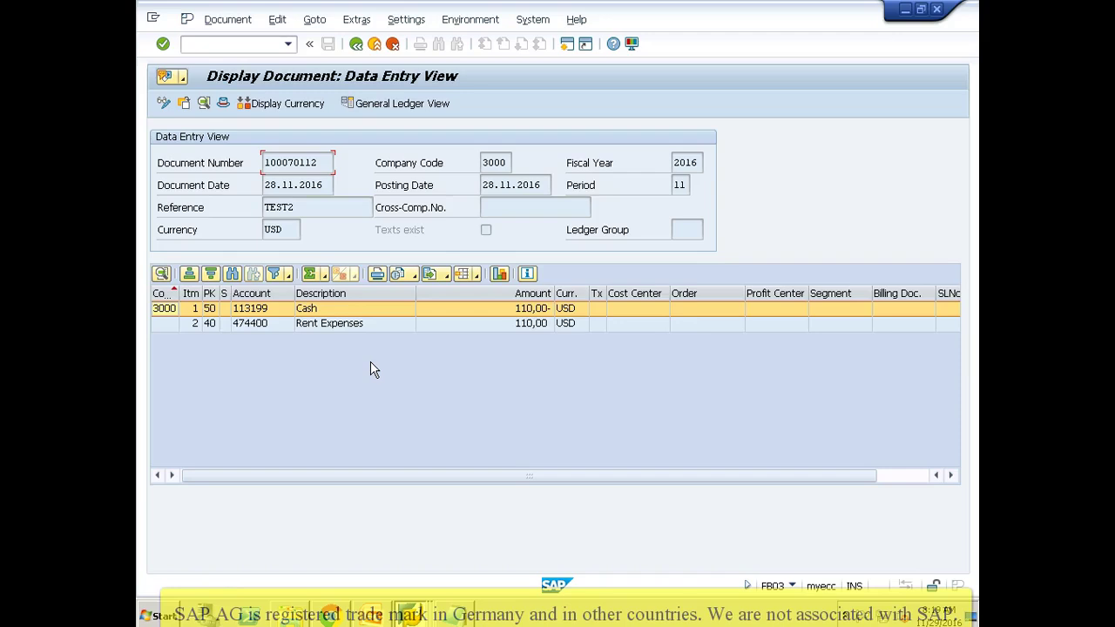
Step: Switch to the batch input session overview window and exit it to the SAP Easy Access menu
key(alt+Tab)
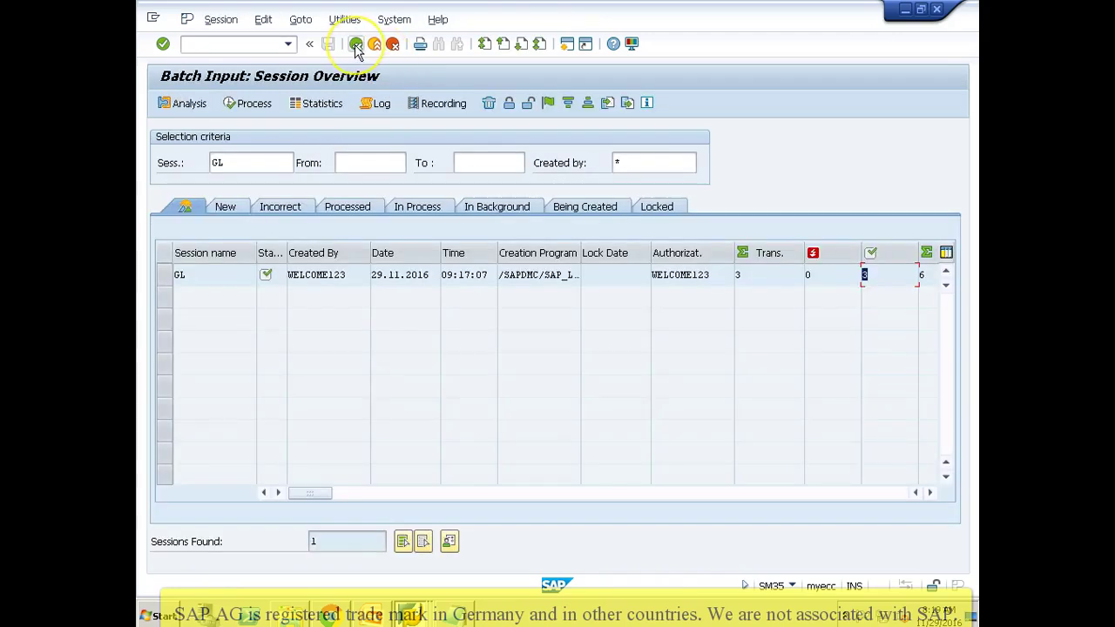
click(356, 44)
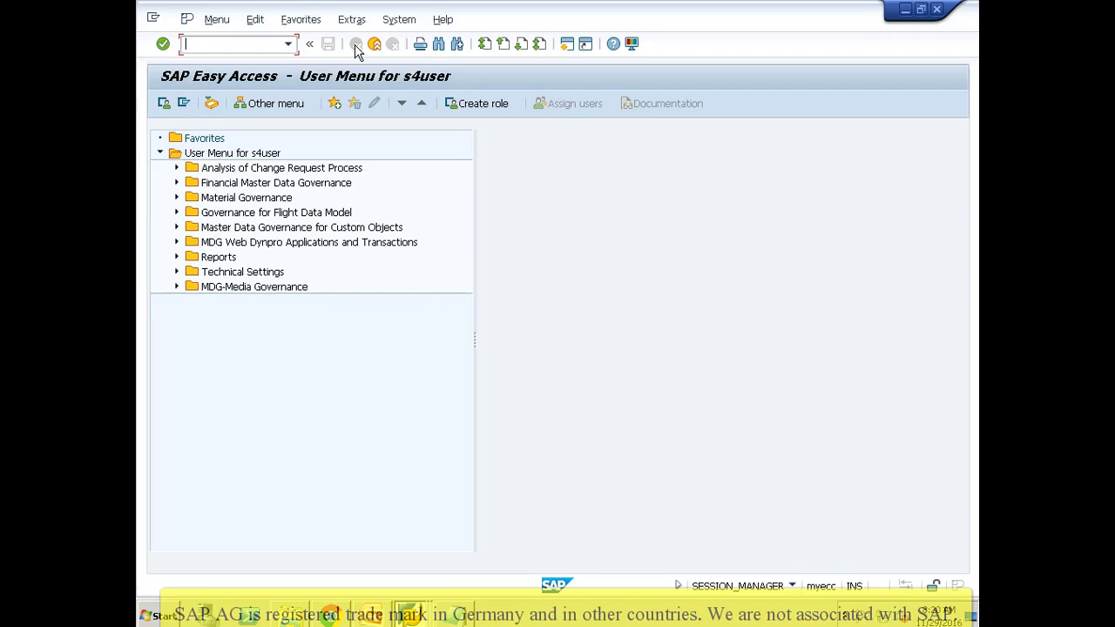
click(305, 325)
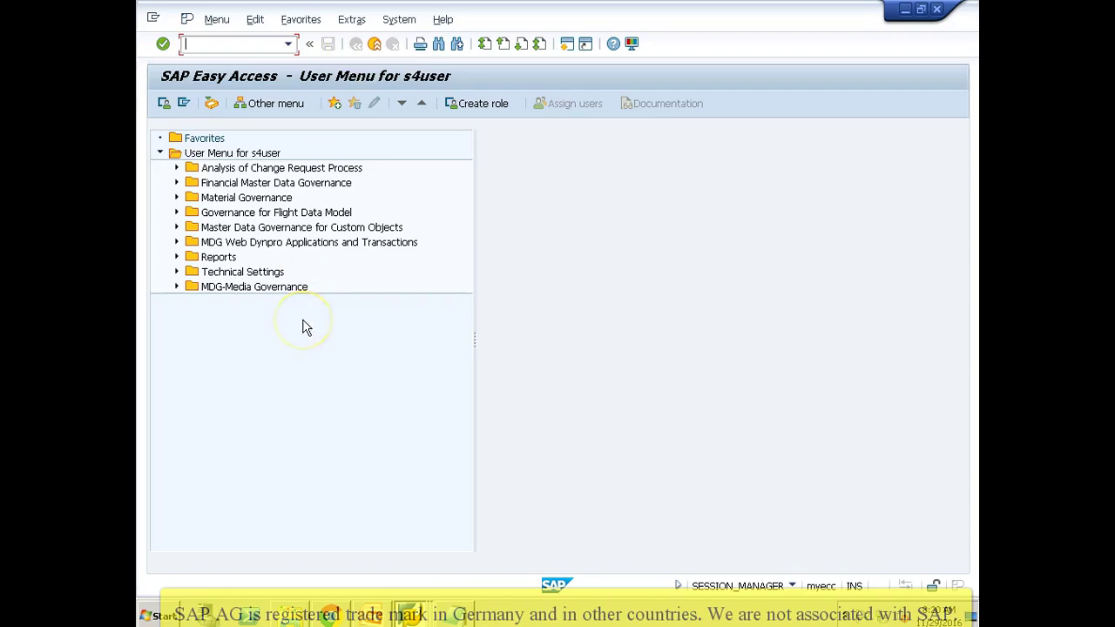